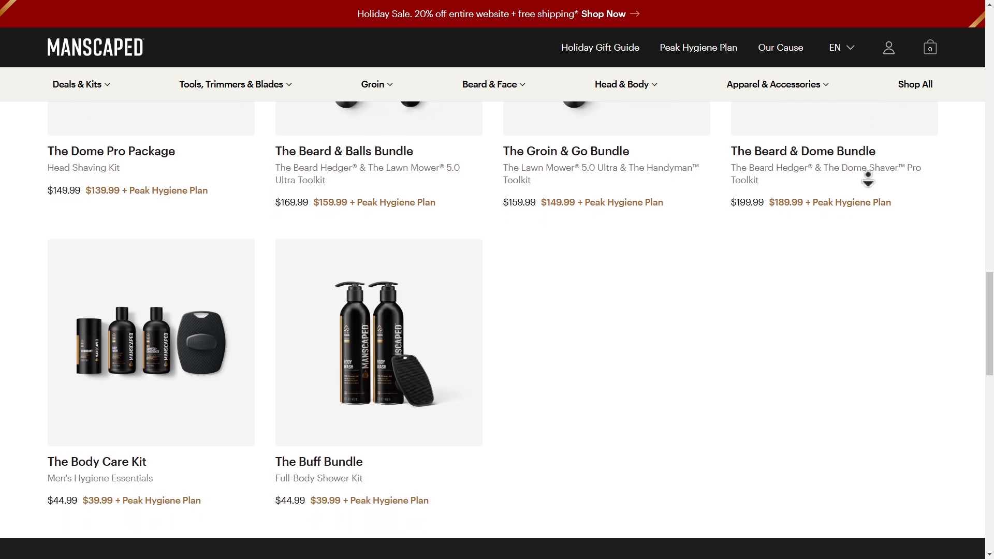
Step: Examine the Deals & Kits page on the Manscaped site, including how its category shortcut leads to the Head & Body Kits section
scroll(869, 178, "down", 1)
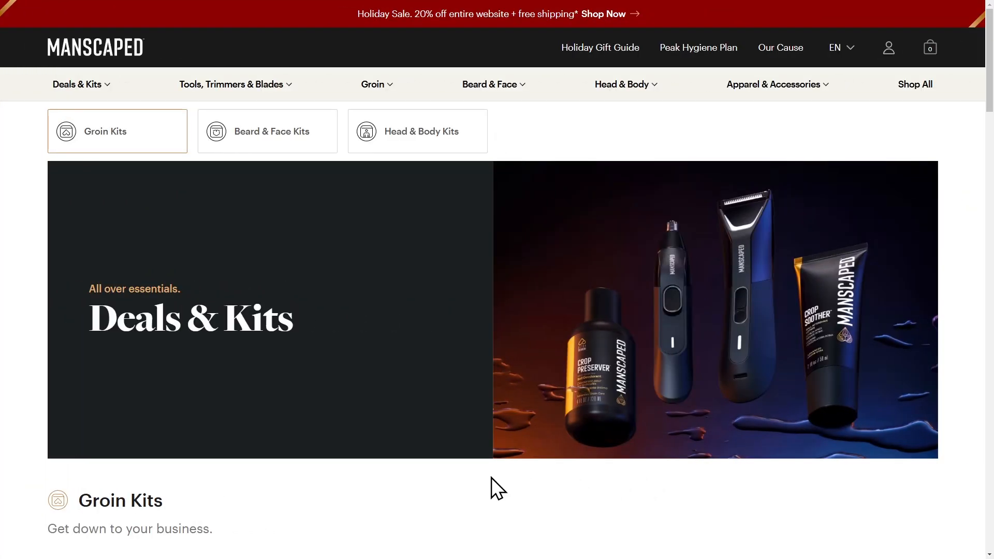
left_click(410, 145)
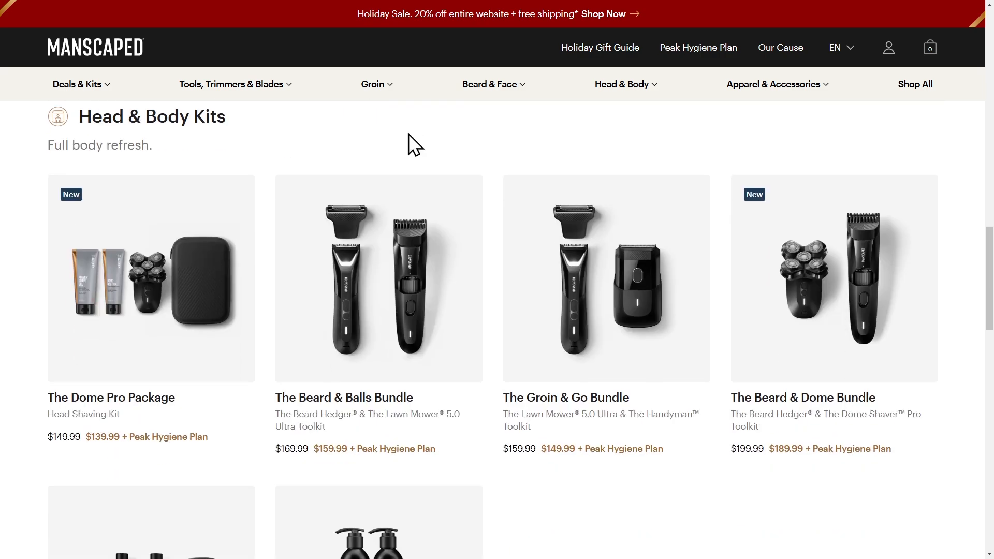
scroll(409, 133, "up", 18)
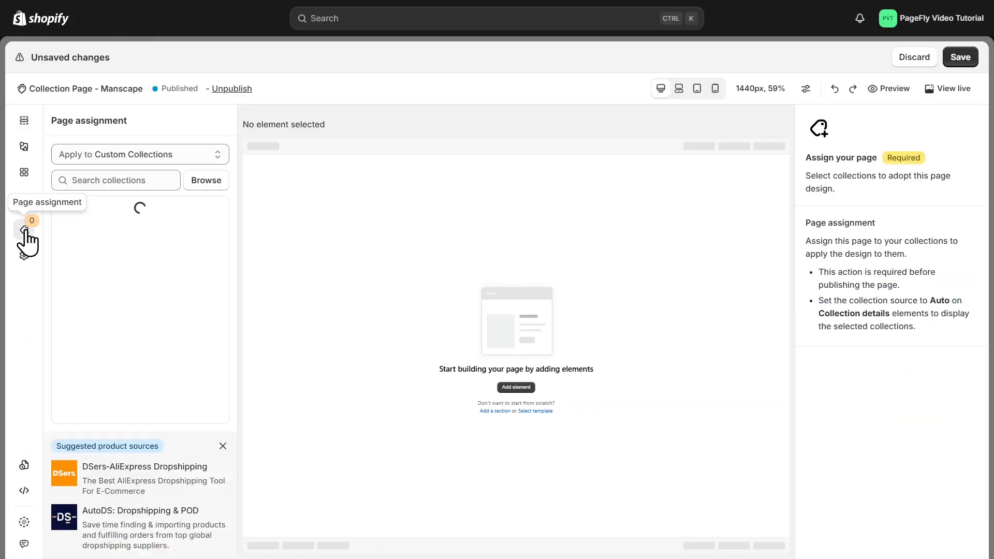
Step: Assign the page to the Beard & Face Kits, Groin Kits and Head & Body Kits collections
left_click(138, 320)
left_click(437, 331)
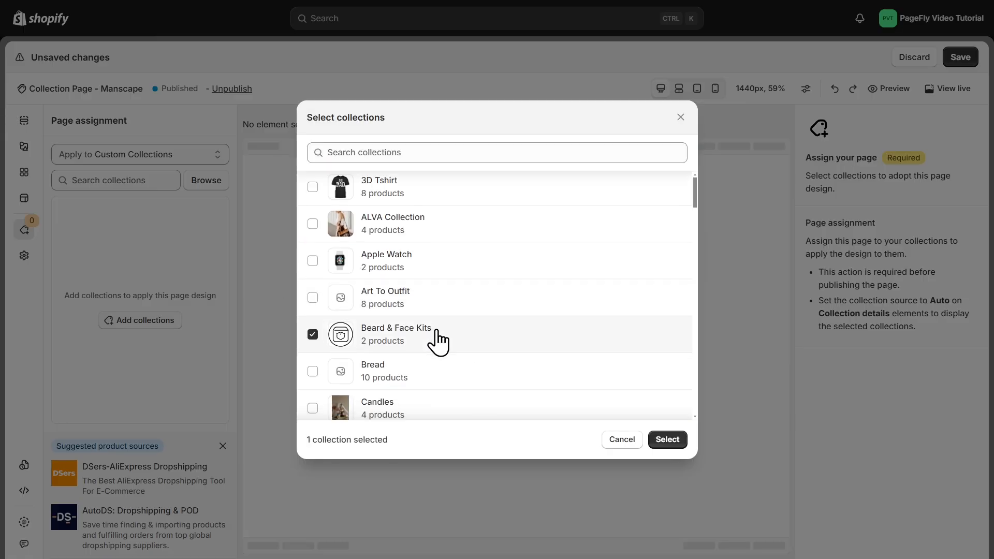
scroll(450, 337, "down", 12)
left_click(451, 340)
scroll(451, 340, "down", 3)
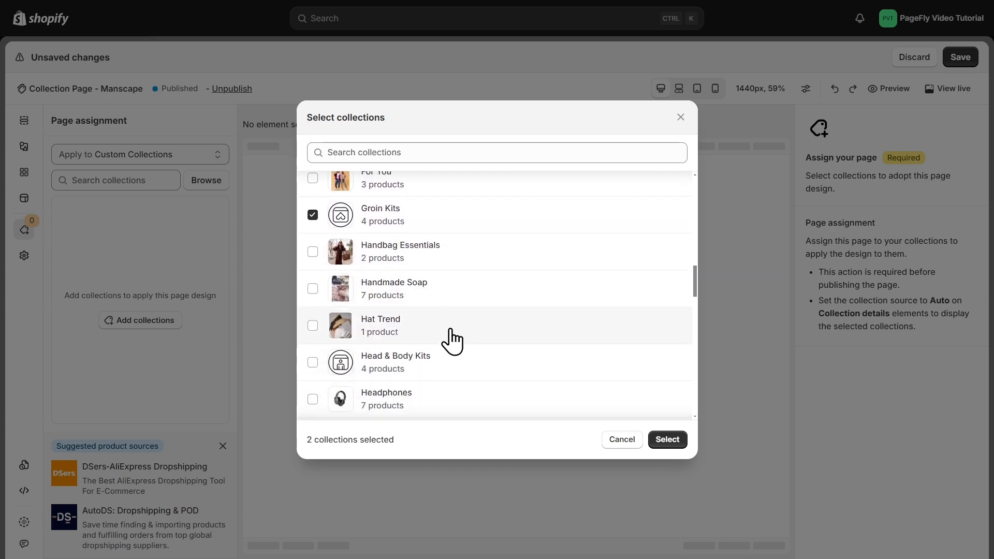
scroll(452, 342, "down", 1)
left_click(455, 338)
left_click(672, 443)
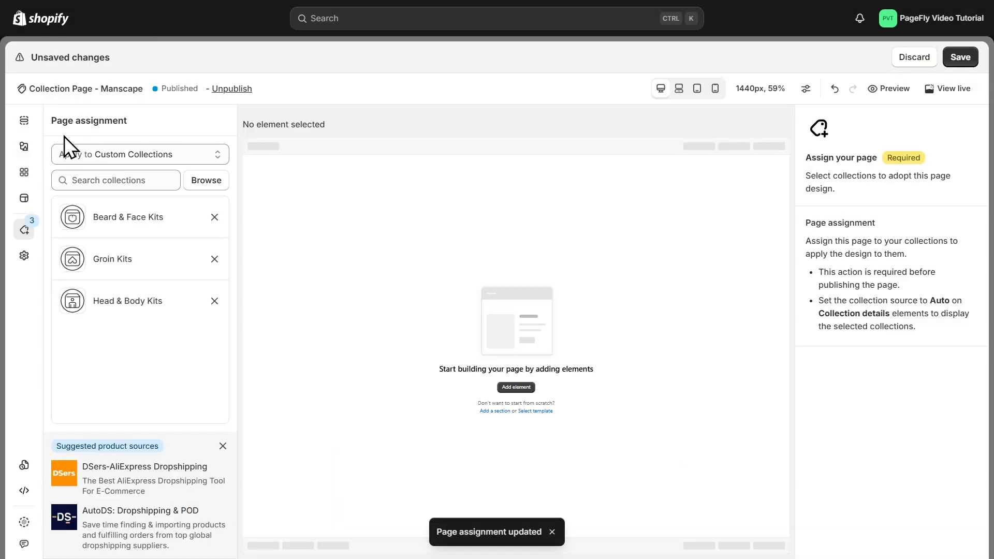
Step: Add a collection list to the empty page and set its collection source to Custom collections
left_click(23, 146)
left_click_drag(292, 145, 458, 197)
left_click(866, 192)
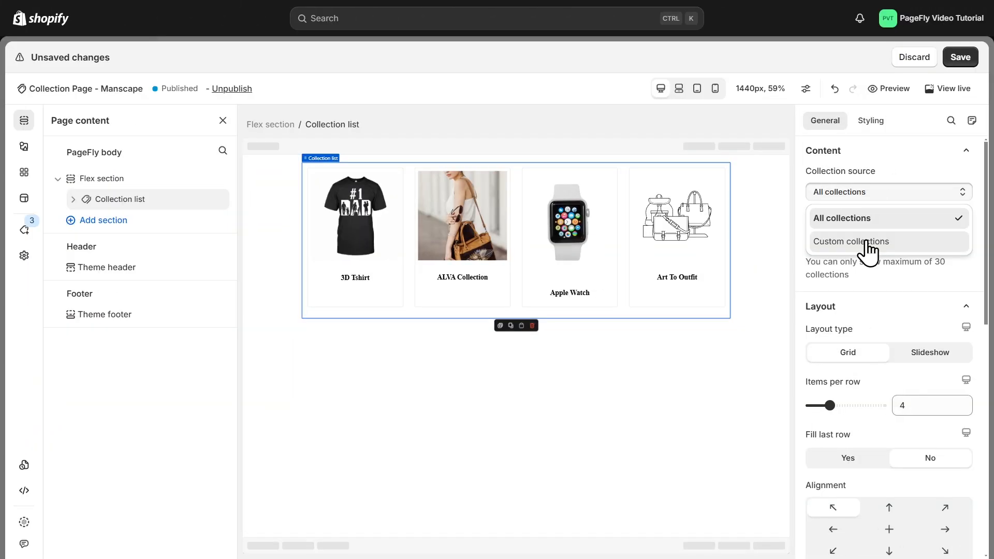
left_click(880, 244)
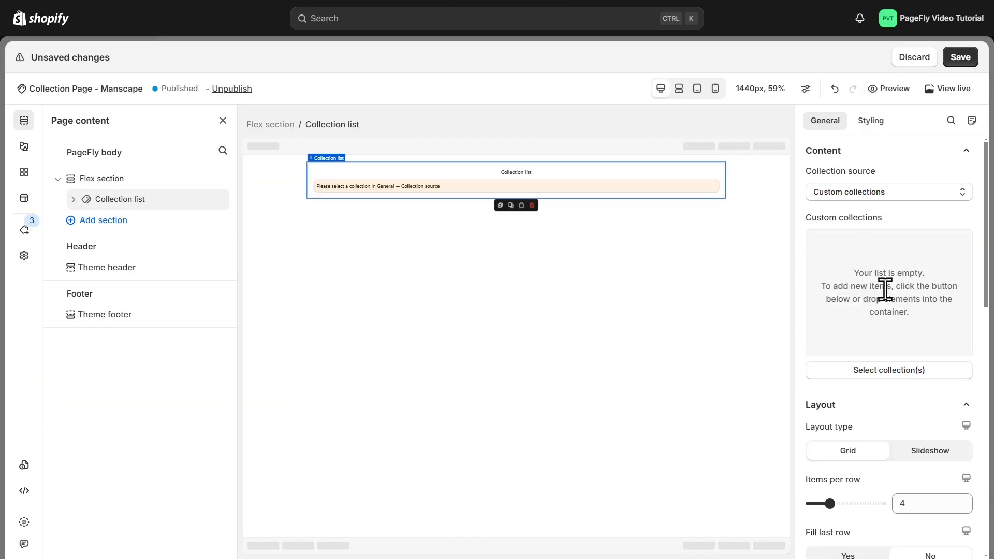
Step: Choose Beard & Face Kits, Groin Kits and Head & Body Kits as the collection list's custom collections
left_click(909, 370)
scroll(378, 377, "down", 2)
left_click(371, 367)
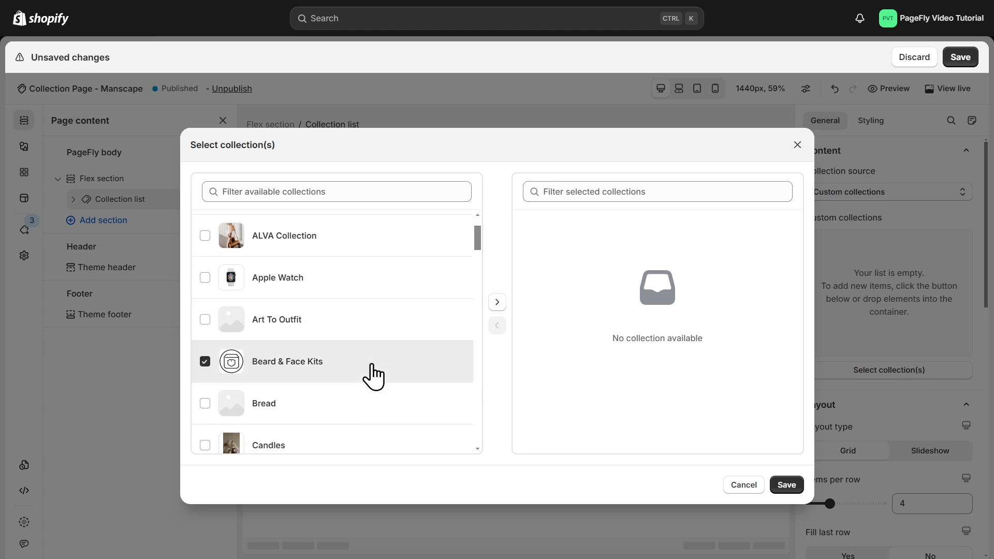
scroll(373, 375, "down", 12)
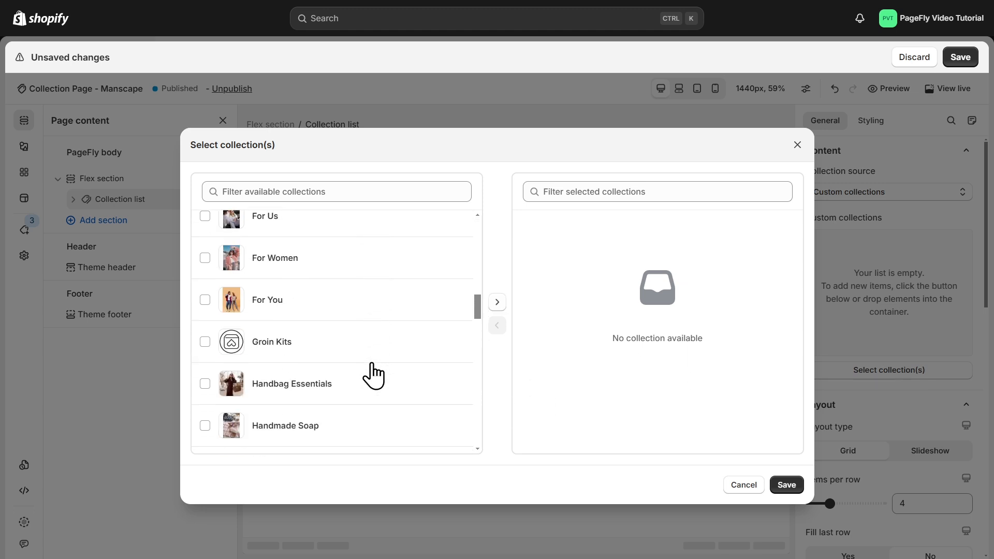
scroll(371, 363, "down", 1)
left_click(372, 341)
scroll(372, 352, "down", 3)
left_click(372, 354)
left_click(497, 302)
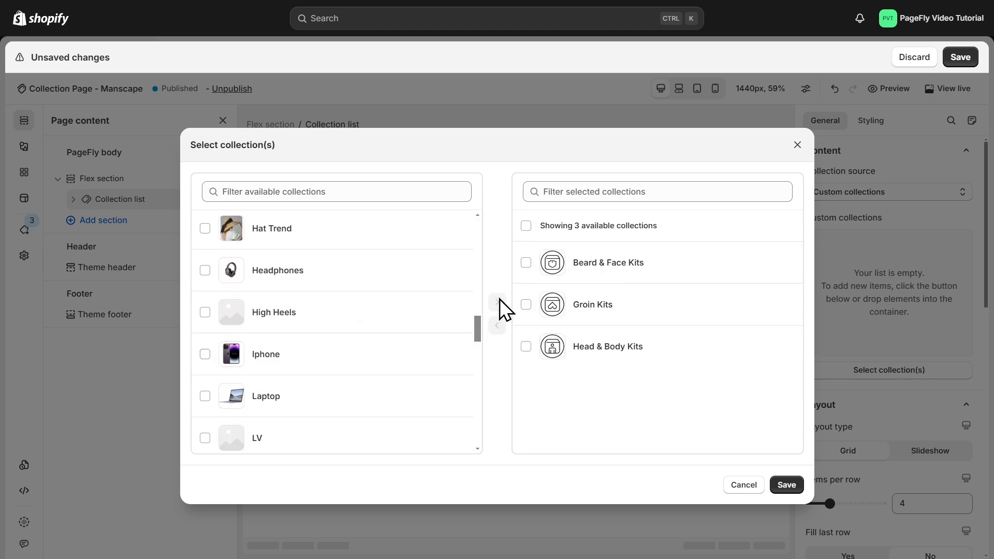
left_click(800, 485)
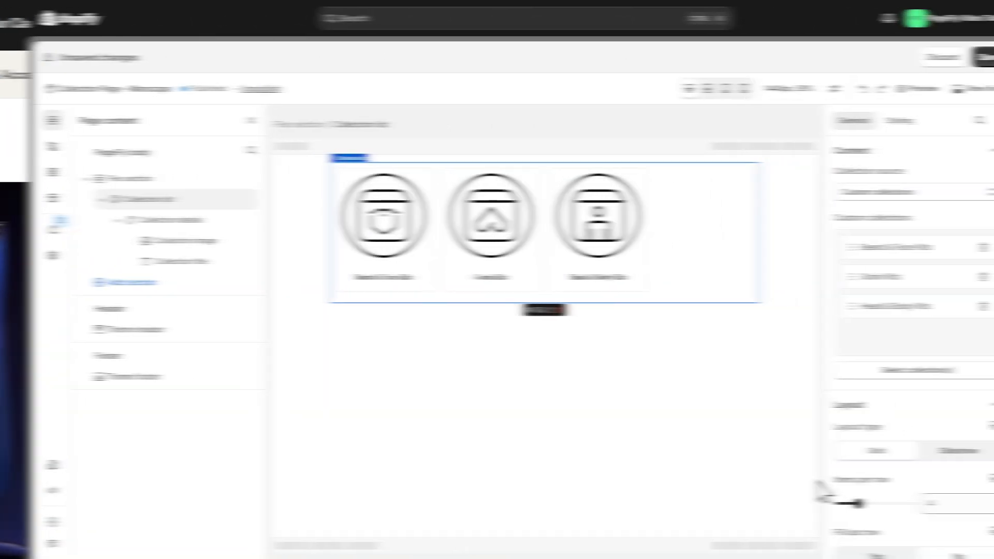
Step: Set the collection details' layout direction to horizontal with a 10 px horizontal gap
left_click(616, 277)
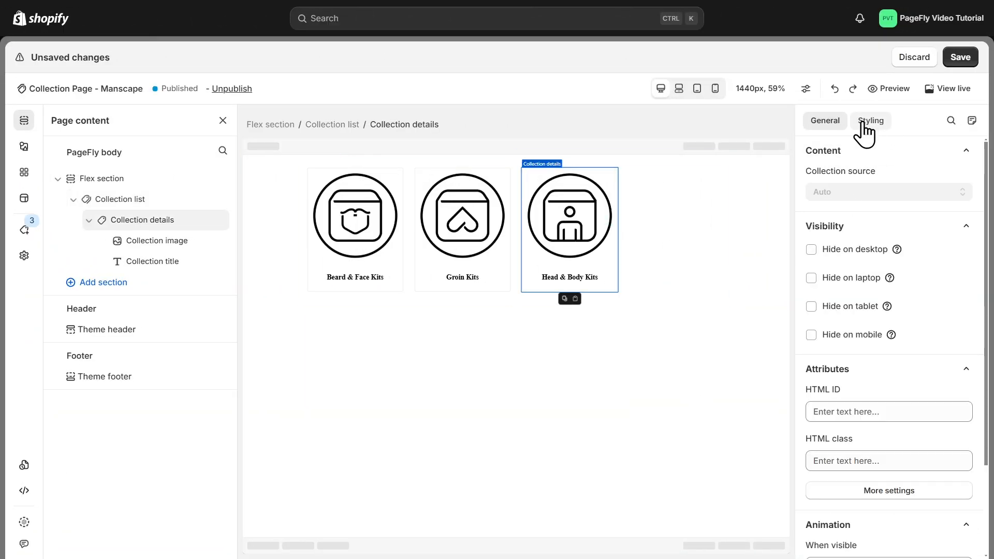
left_click(872, 123)
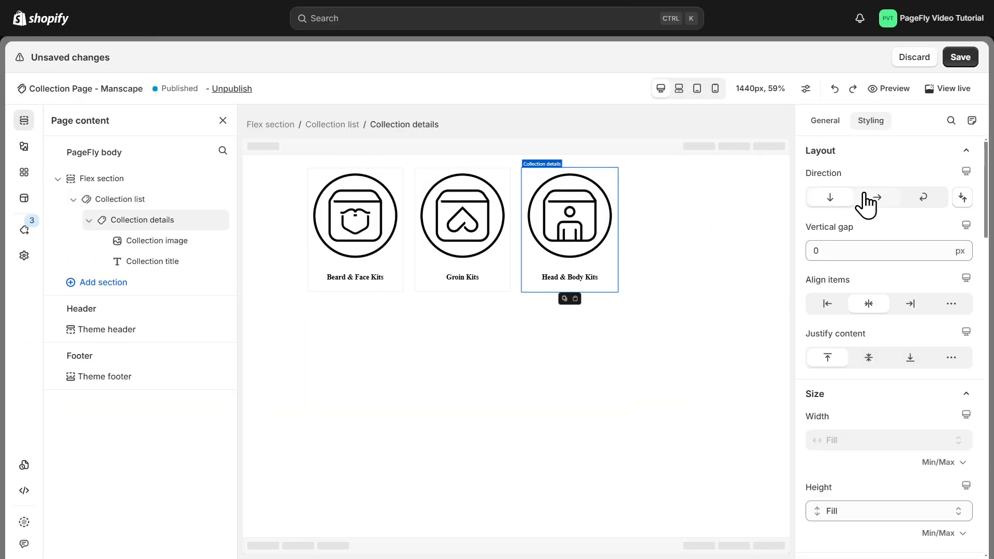
left_click(879, 202)
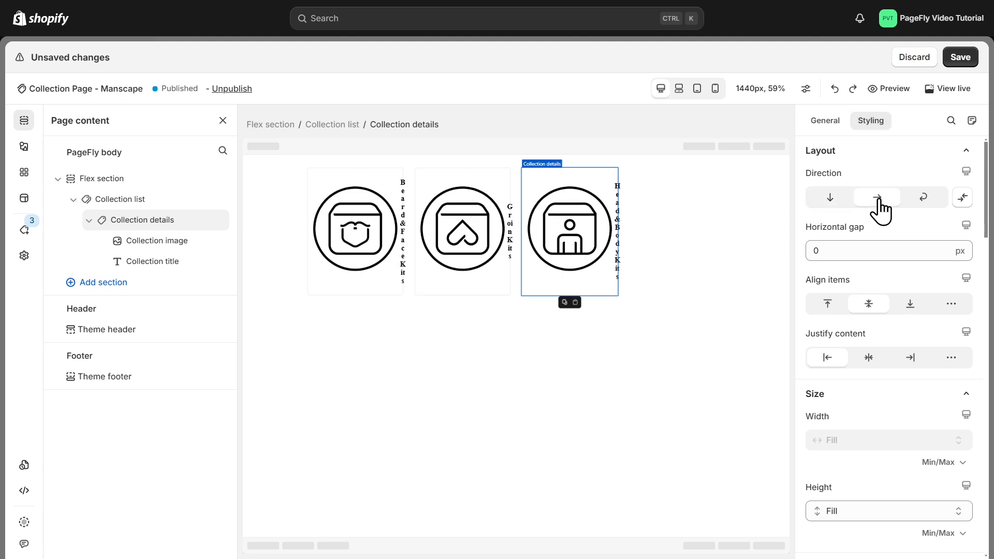
left_click(856, 249)
key("BackSpace")
type("10")
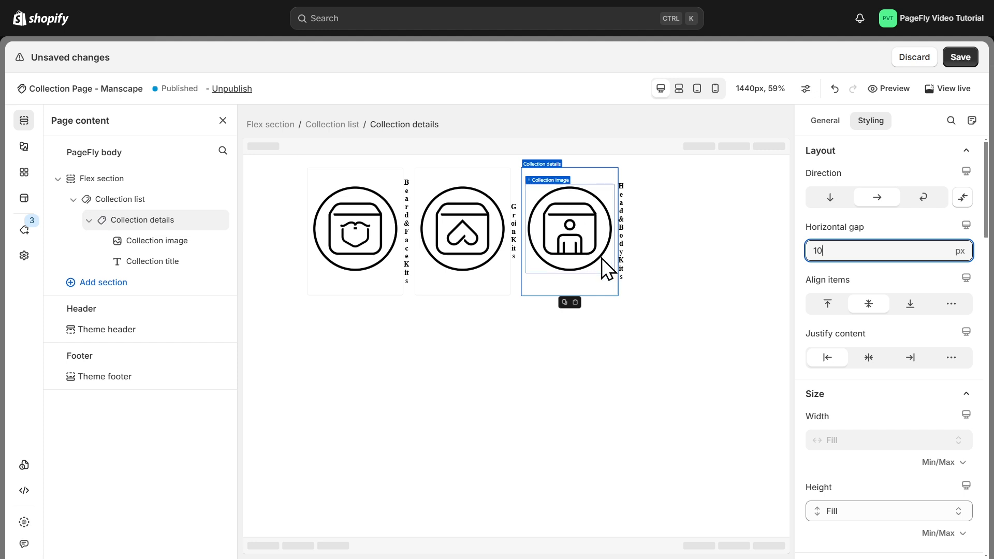
Step: Give the collection image a custom size of 40 px width and 40 px height
left_click(584, 259)
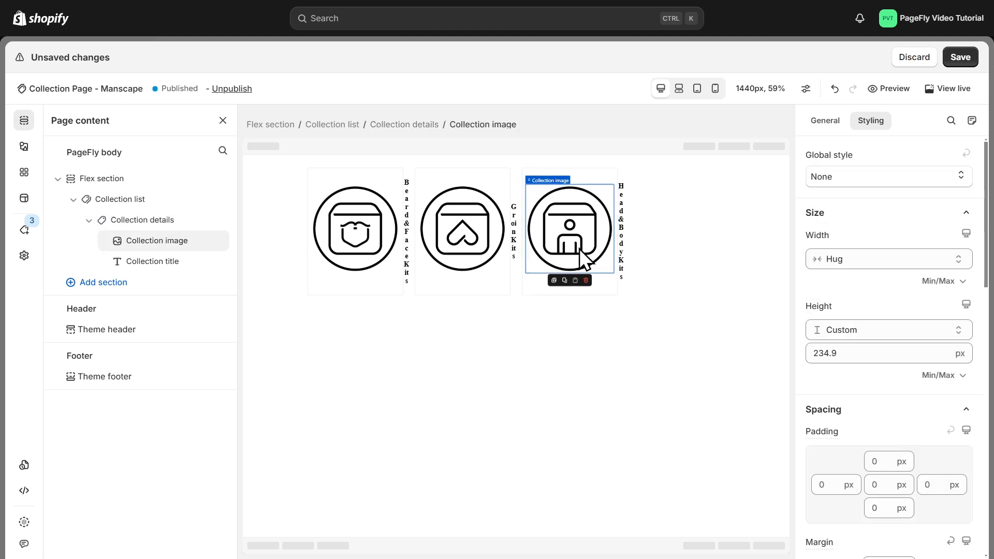
left_click(823, 259)
left_click(870, 338)
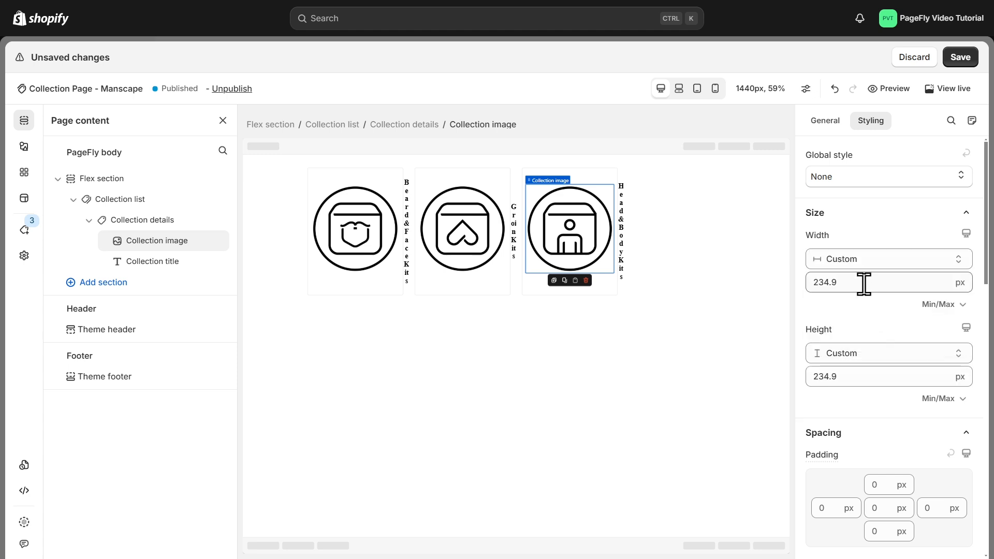
left_click(864, 282)
triple_click(844, 377)
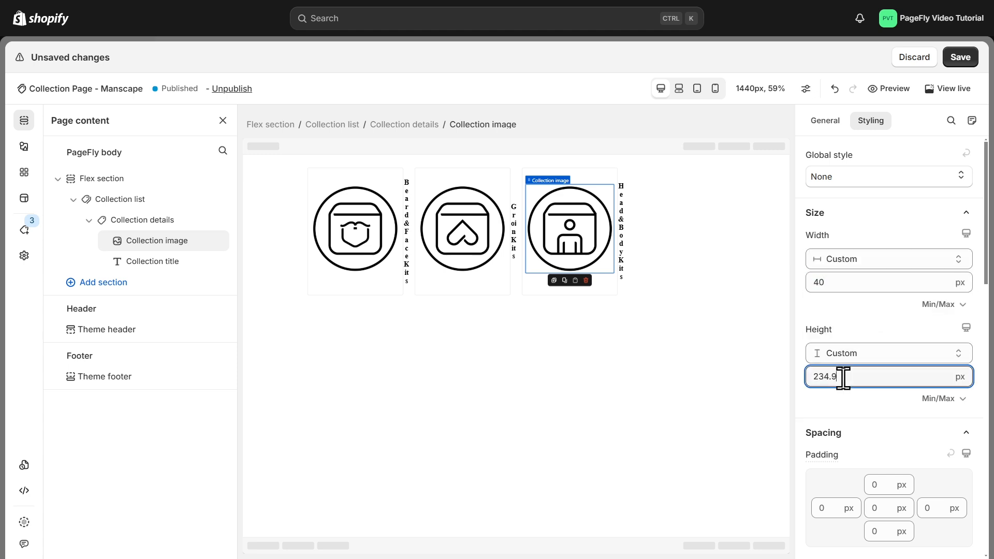
type("40")
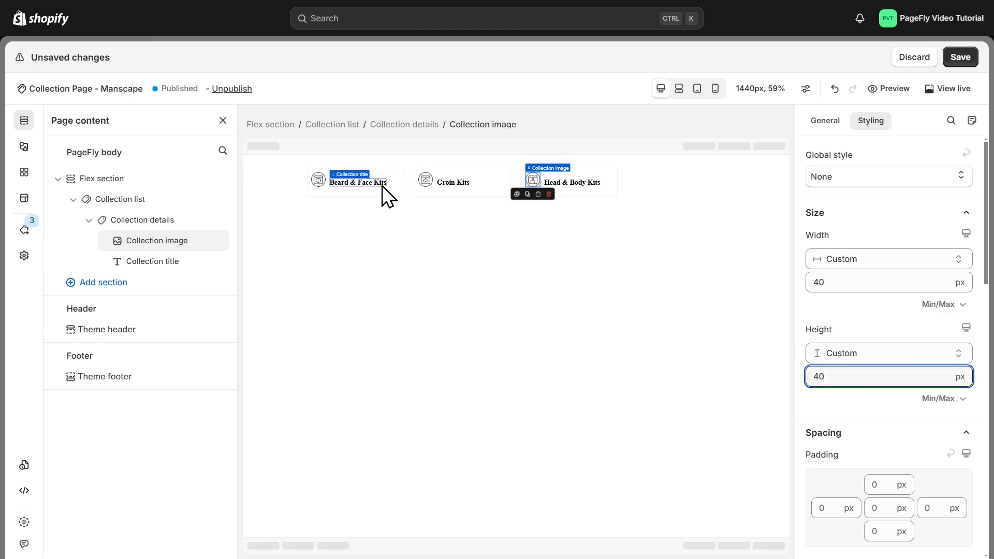
Step: Set the collection title's content color to #5a5a5a and its margins to 0 px
left_click(455, 183)
left_click(582, 182)
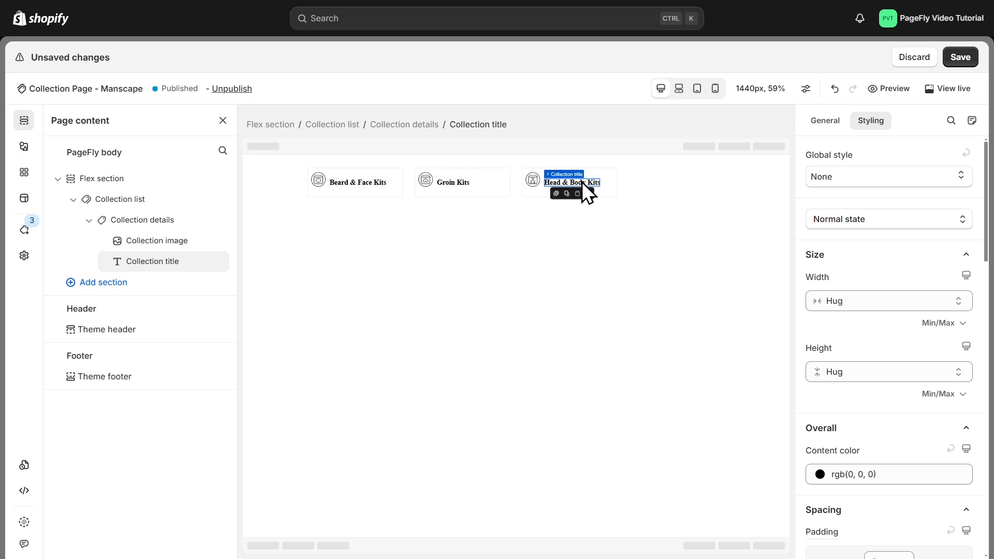
scroll(901, 282, "down", 4)
left_click(901, 284)
left_click(887, 425)
key("ctrl+a")
type("#5a5a5aff")
left_click(940, 529)
left_click(889, 502)
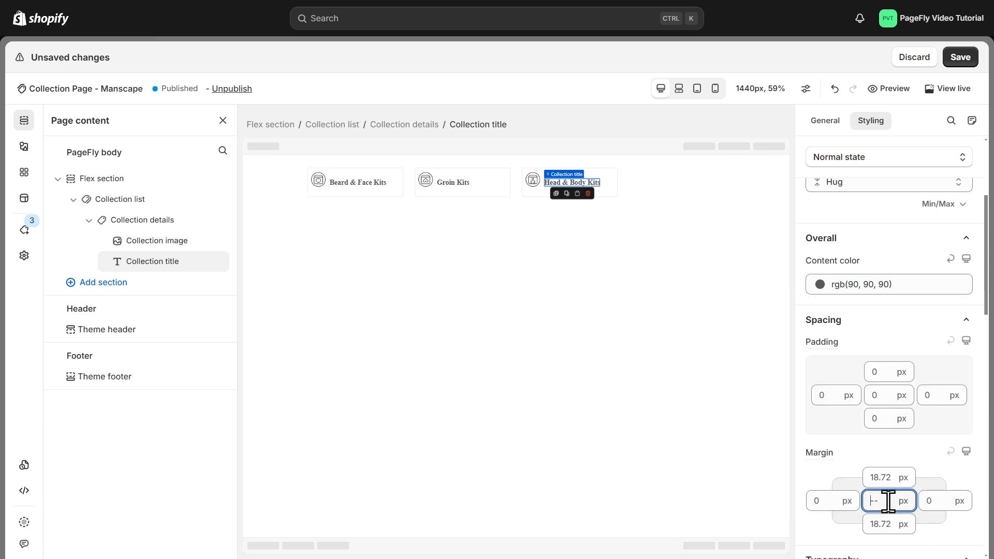
scroll(880, 487, "down", 3)
Step: Format the collection title's text as left-aligned GraphikRegular at 14 px
left_click(865, 474)
scroll(872, 315, "down", 5)
left_click(872, 309)
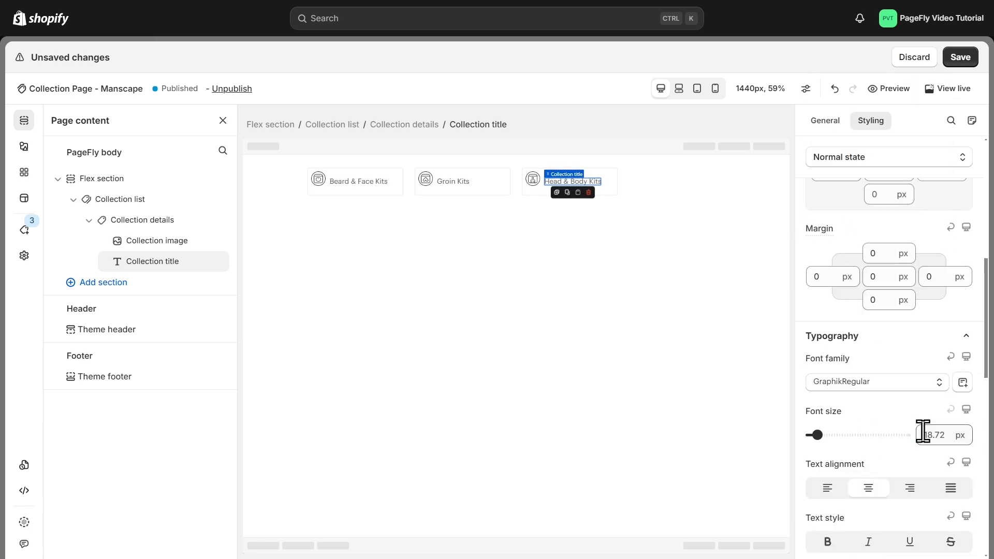
left_click(924, 434)
type("14")
scroll(859, 464, "down", 2)
left_click(828, 369)
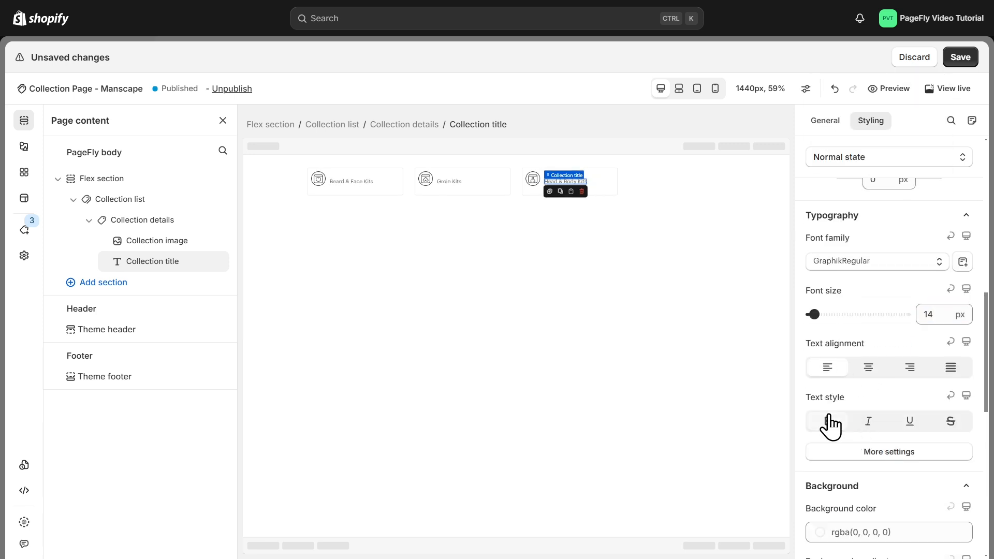
Step: Remove the collection image's bottom margin and the collection list's bottom padding
left_click(535, 176)
scroll(908, 404, "down", 4)
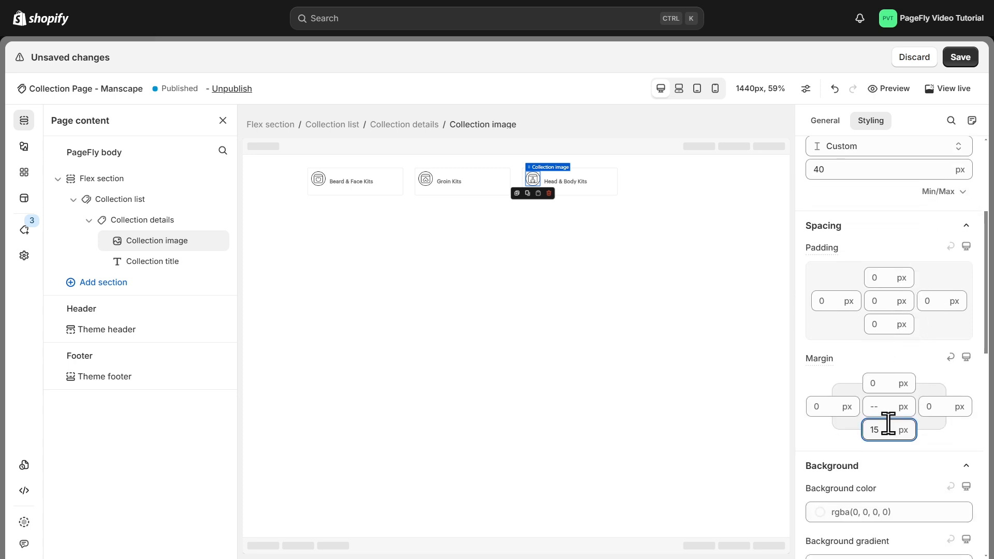
left_click(342, 125)
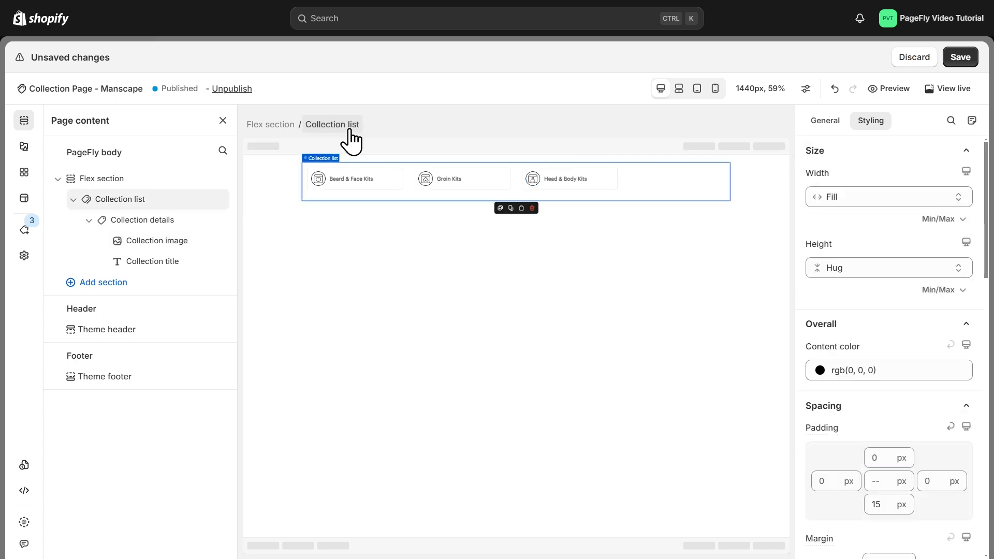
scroll(872, 349, "down", 4)
left_click(888, 336)
key("BackSpace")
key("BackSpace")
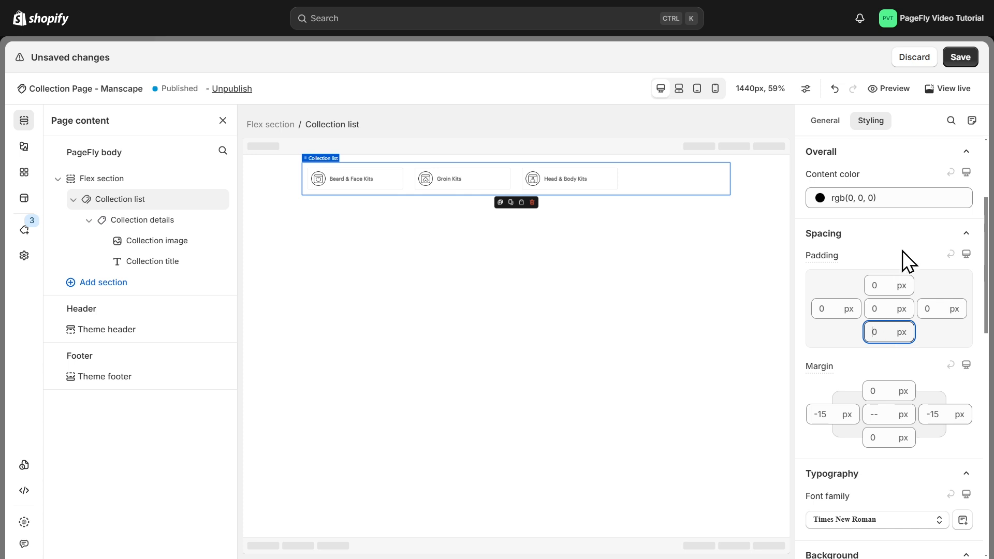
Step: Set the collection list to a custom width of 700 px
scroll(902, 250, "up", 4)
left_click(861, 196)
left_click(866, 272)
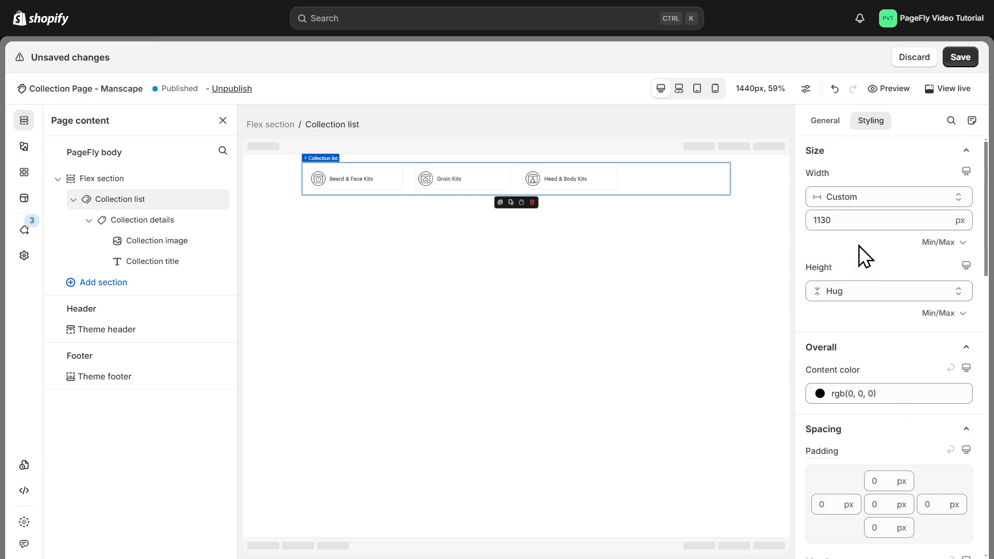
left_click(856, 220)
type("700")
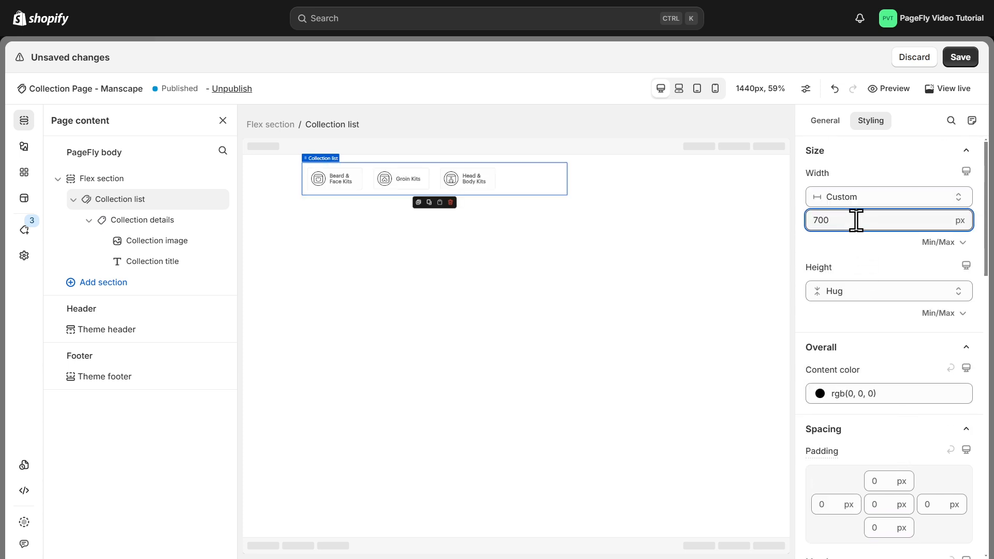
Step: Enable Link to collection for both the collection image and the collection title
left_click(322, 179)
left_click(824, 121)
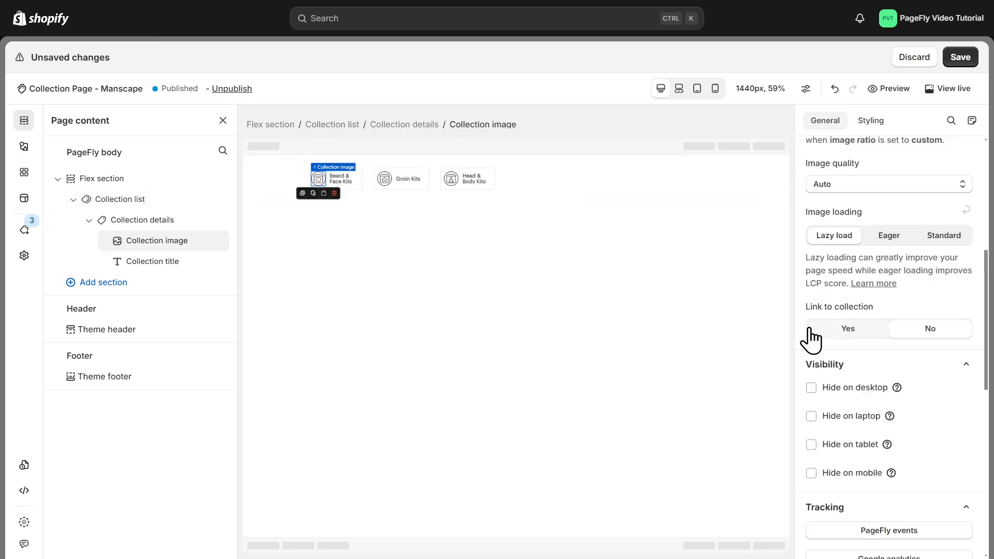
left_click(852, 331)
left_click(343, 179)
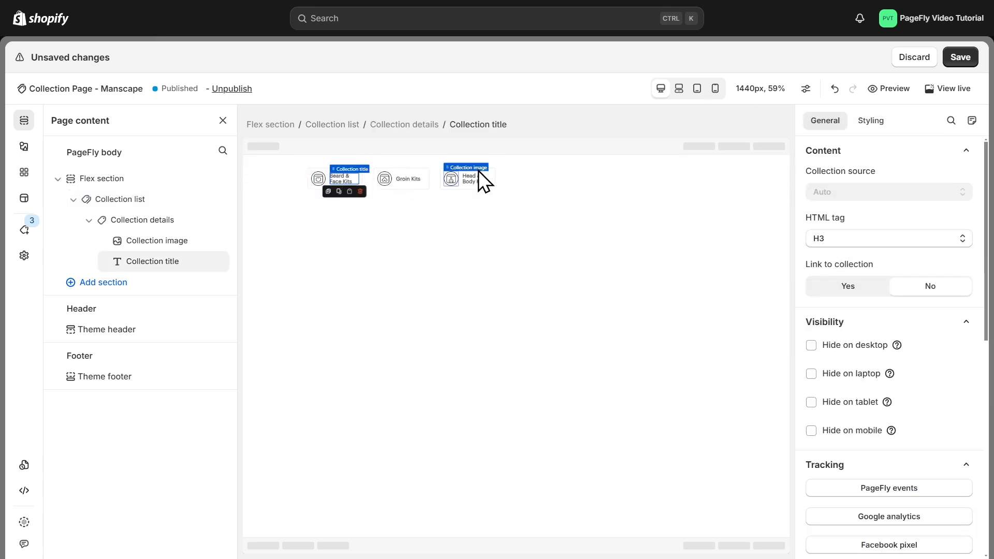
left_click(850, 287)
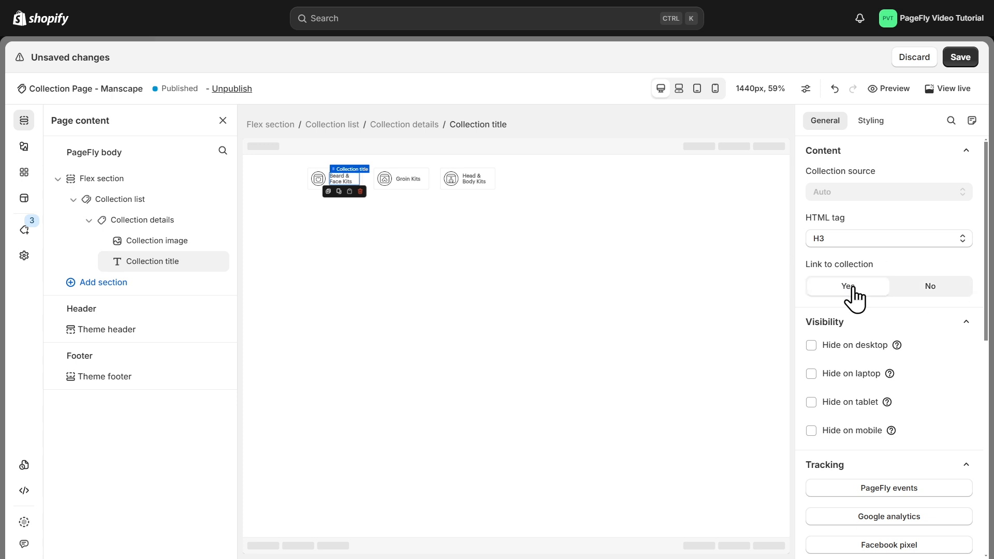
Step: Delete the flex section containing the collection list
left_click(409, 127)
scroll(918, 262, "down", 2)
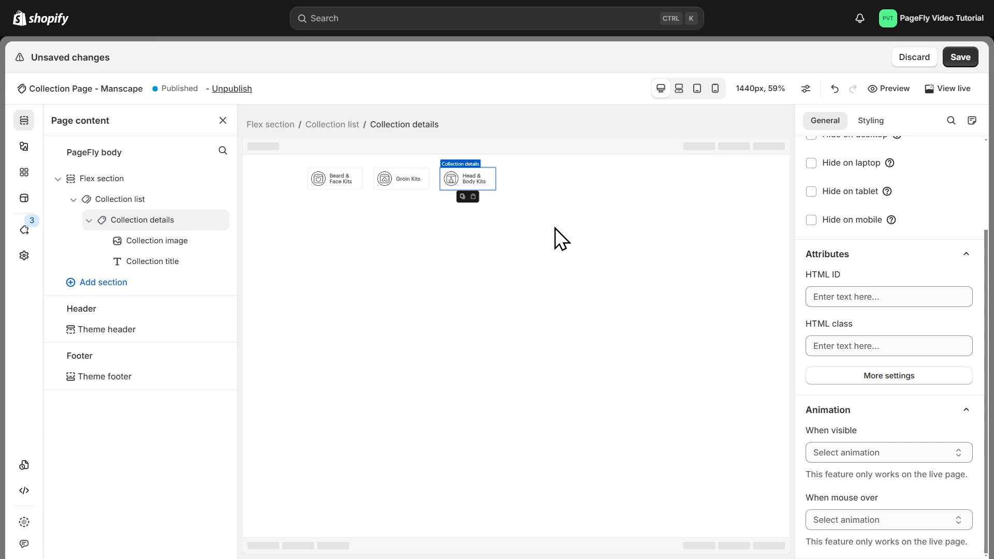
left_click(557, 189)
left_click(560, 200)
left_click(538, 211)
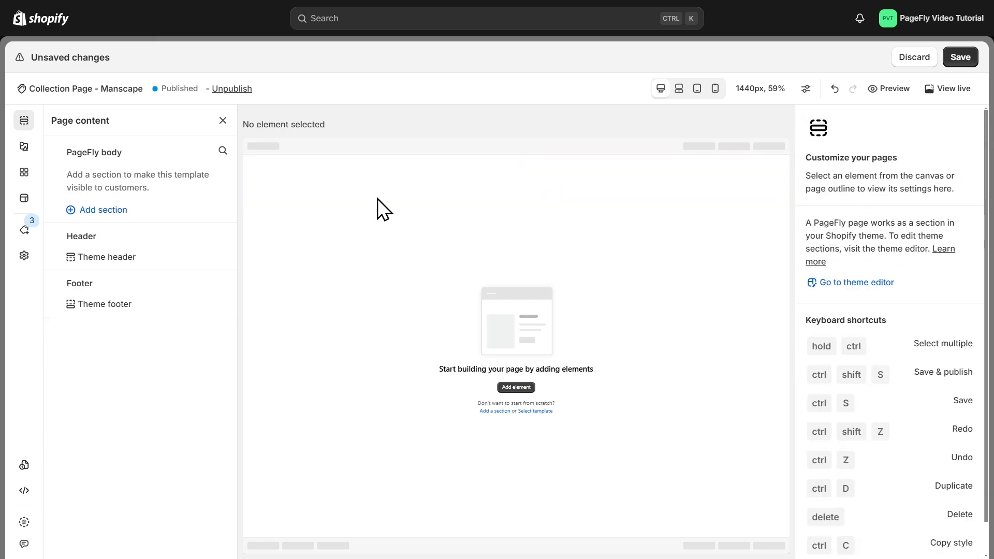
Step: Add a content list element to the empty page
left_click(24, 147)
left_click_drag(282, 259, 440, 240)
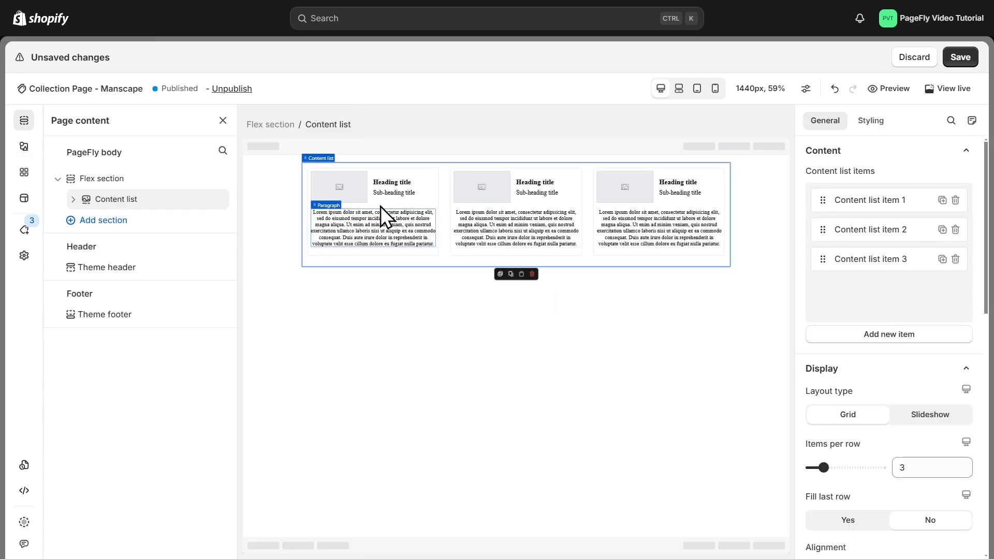
Step: Set the image of the first content list item to the Layer_1 kit icon
left_click(369, 199)
left_click(350, 192)
left_click(890, 208)
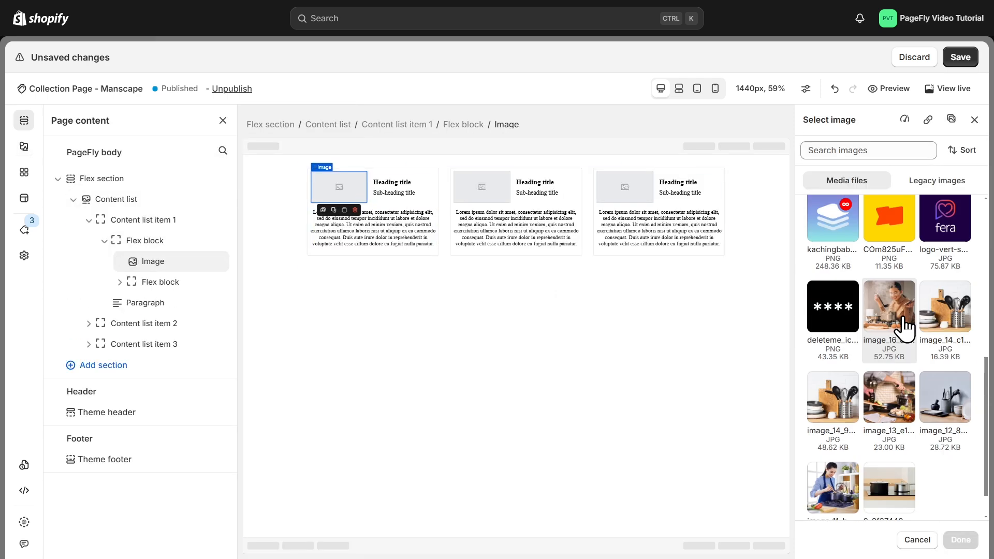
scroll(903, 327, "down", 5)
left_click(826, 326)
left_click(960, 540)
Step: Change the first item's heading to "Groin Kits" and delete its paragraph and sub-heading
left_click(392, 182)
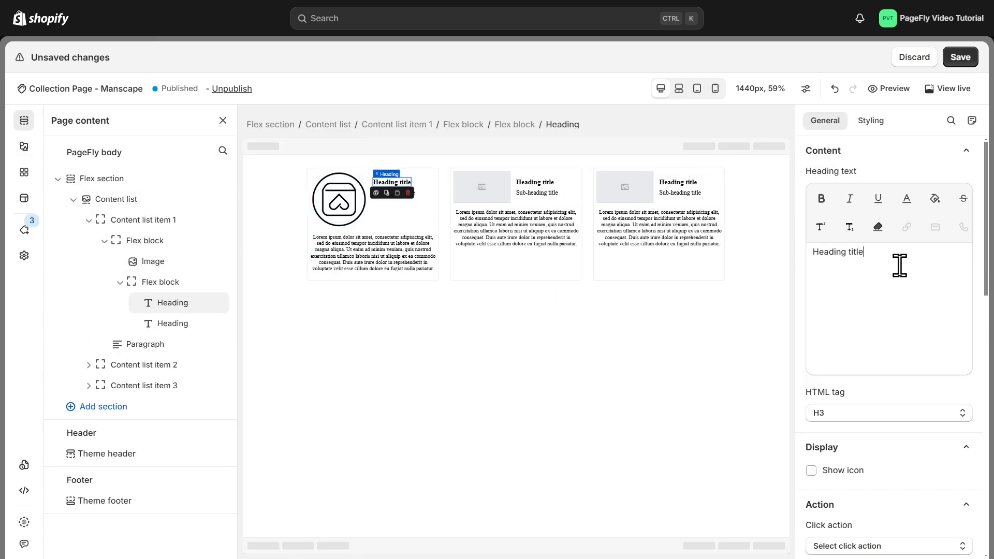
left_click(396, 255)
left_click(390, 283)
left_click(400, 193)
left_click(410, 203)
Step: Set the Groin Kits icon image to a custom width of 40 px
left_click(354, 203)
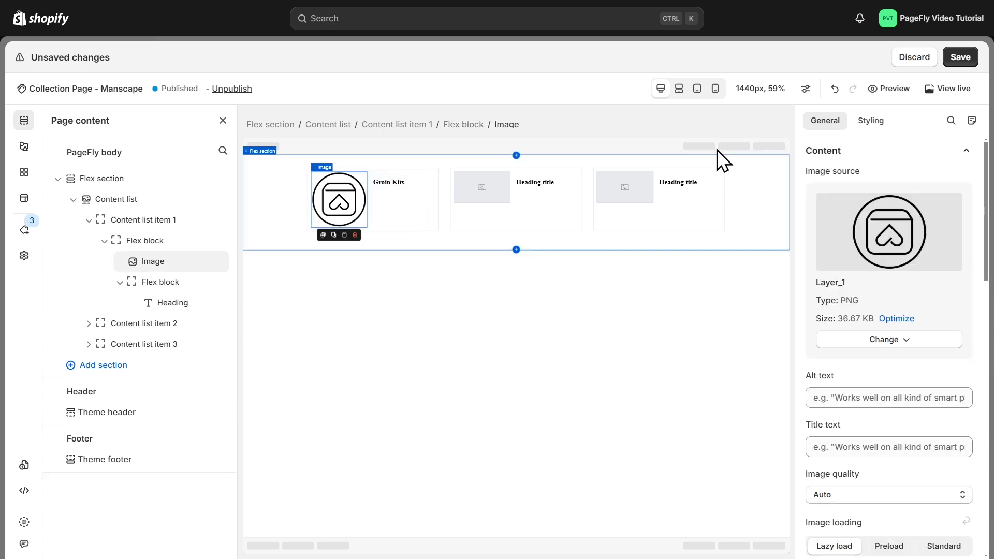
left_click(866, 122)
left_click(863, 251)
left_click(857, 281)
type("40")
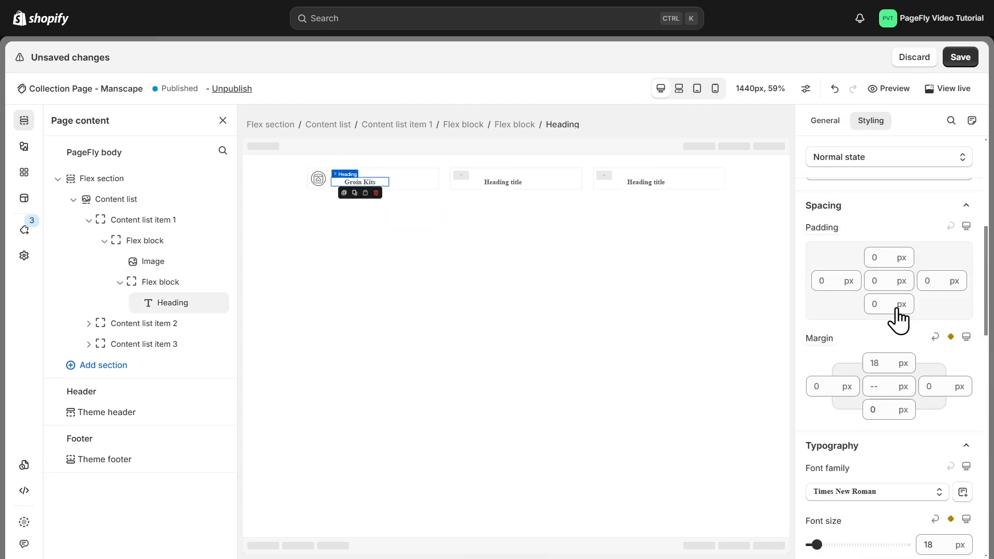
Step: Restyle the Groin Kits heading and vertically center the icon and heading within their flex block
scroll(900, 322, "down", 4)
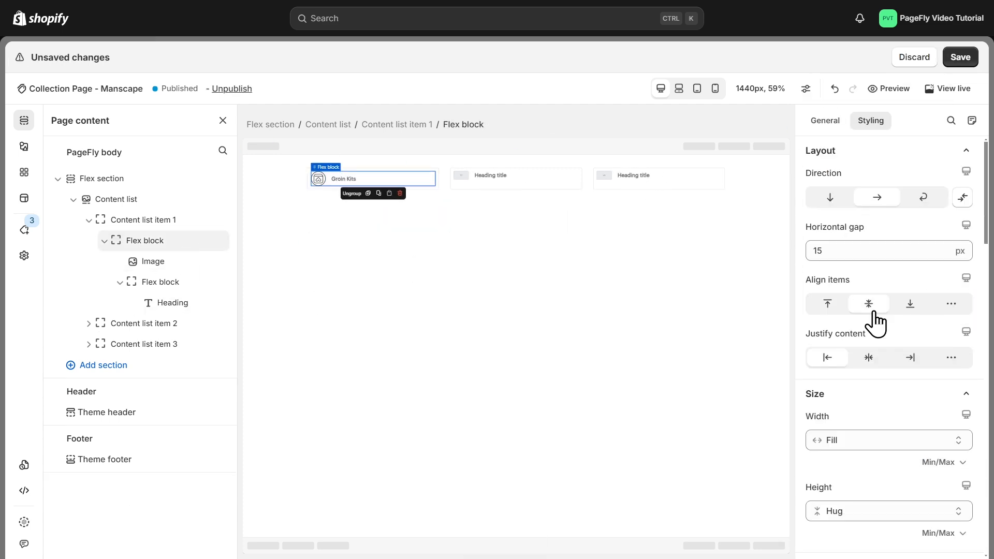
scroll(876, 322, "down", 10)
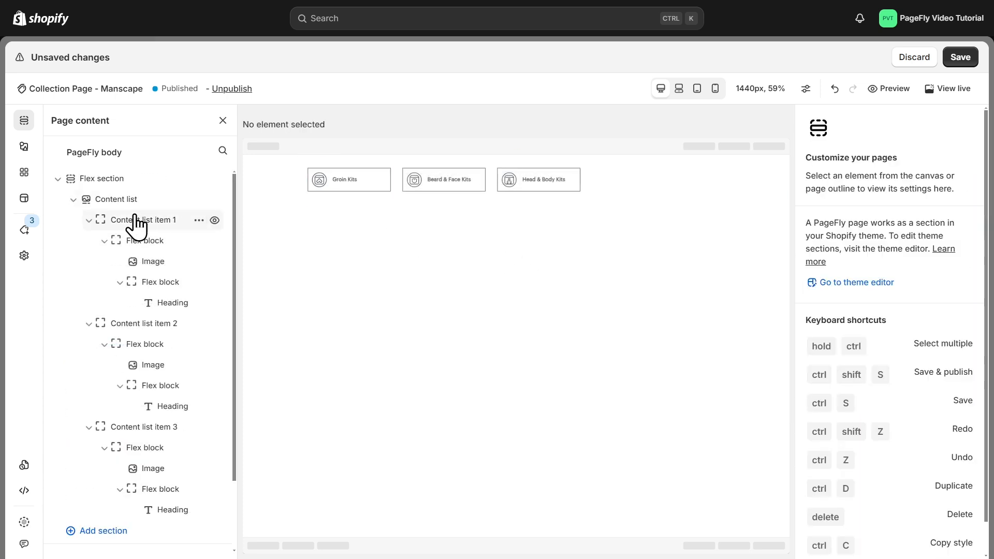
Step: Set the click action of all three content list items to Scroll to section
left_click(133, 221)
left_click(829, 391)
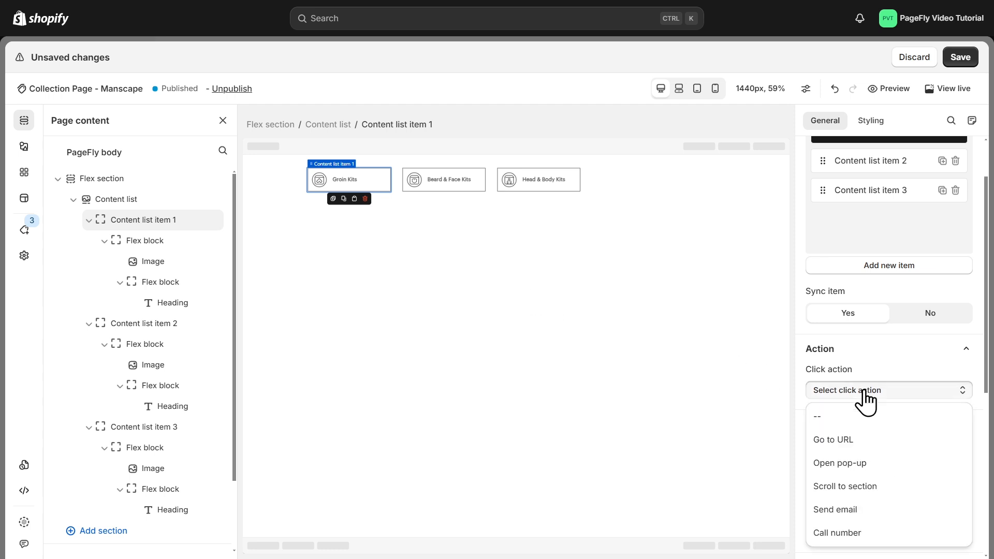
left_click(862, 484)
left_click(164, 331)
left_click(865, 391)
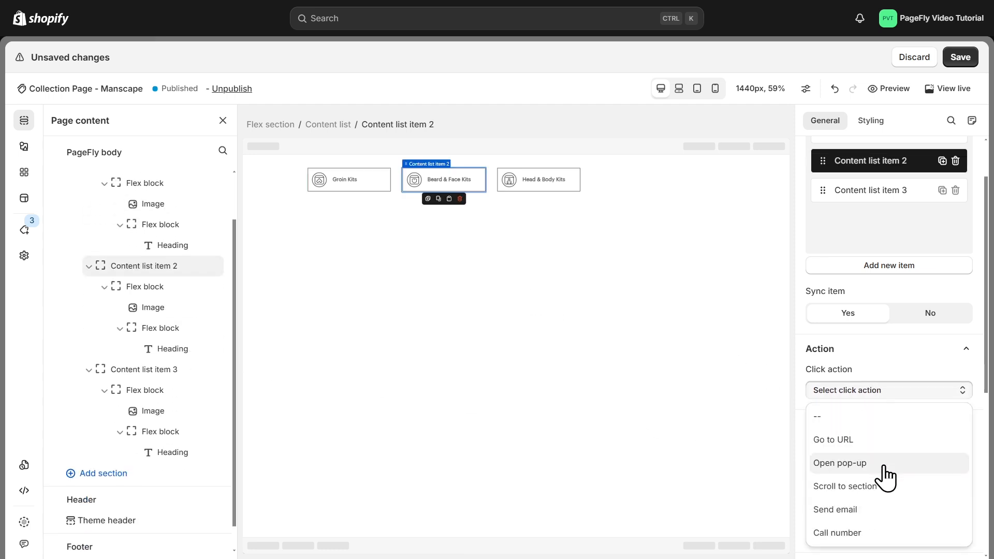
left_click(870, 484)
left_click(165, 370)
left_click(860, 391)
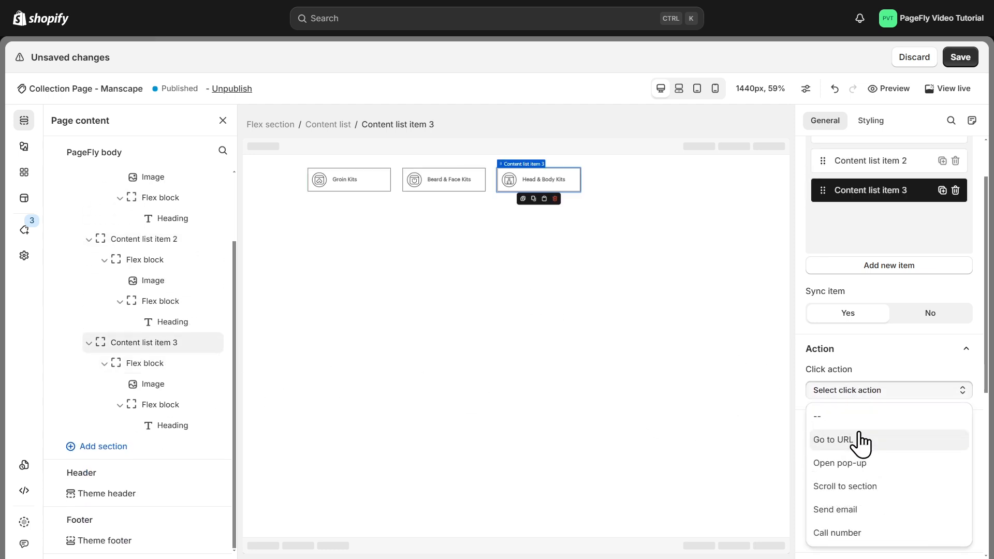
left_click(849, 485)
left_click(495, 303)
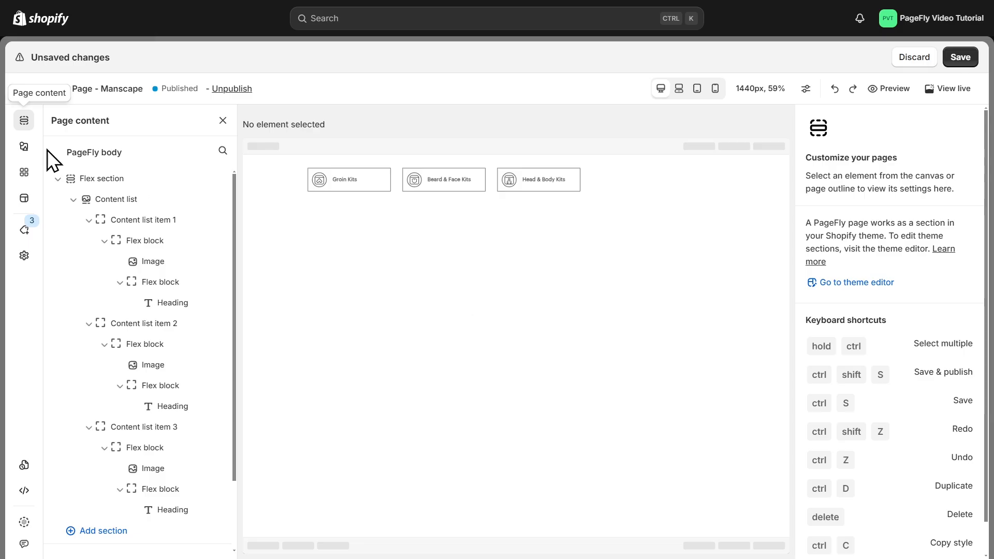
Step: Add a flex section with two side-by-side flex blocks below the icon row
left_click(24, 146)
left_click_drag(269, 253, 409, 244)
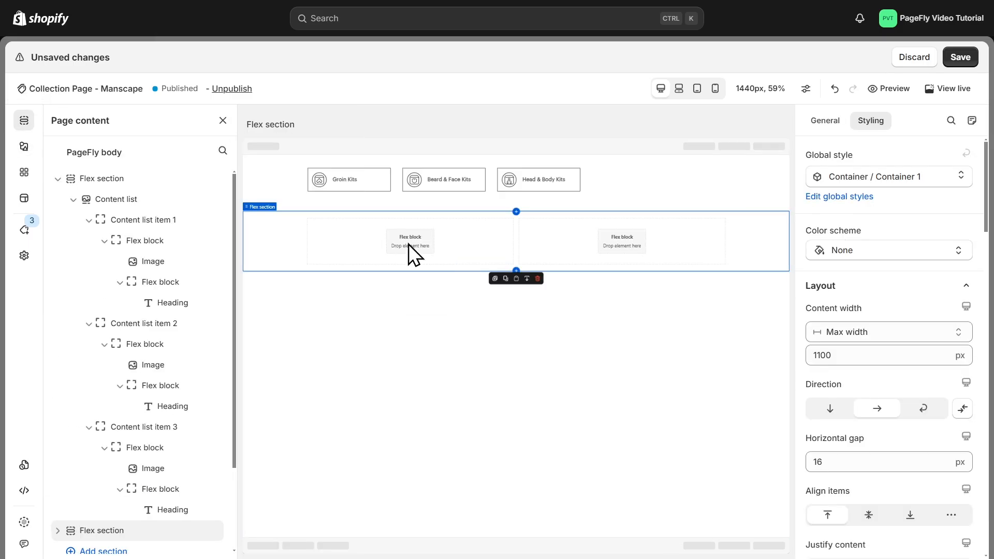
left_click(409, 244)
Step: Add a paragraph and, below it, a heading to the first flex block of the new section
left_click(25, 149)
left_click(89, 373)
left_click_drag(288, 149, 389, 227)
left_click(389, 228)
left_click(25, 148)
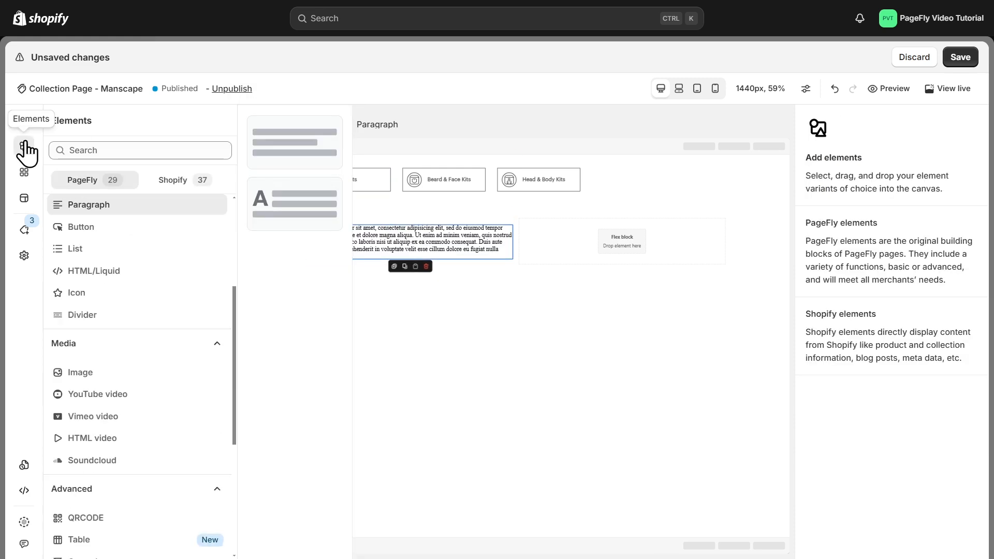
scroll(93, 225, "up", 1)
left_click(93, 225)
left_click_drag(288, 145, 373, 254)
Step: Add an image to the second flex block and use Screenshot_2024-11-29_at_10.54.53 as its source
left_click(24, 146)
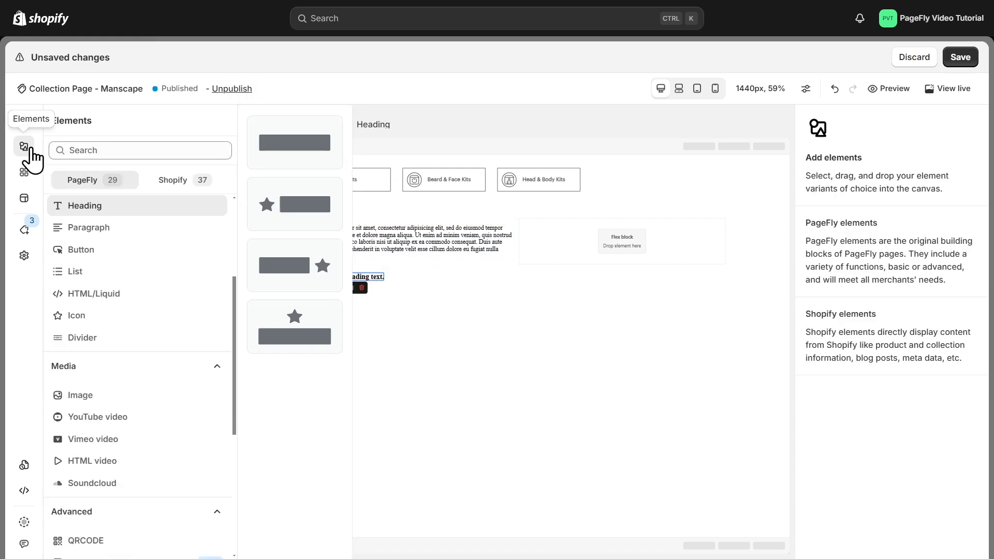
scroll(104, 336, "down", 2)
left_click(80, 342)
left_click_drag(295, 141, 558, 234)
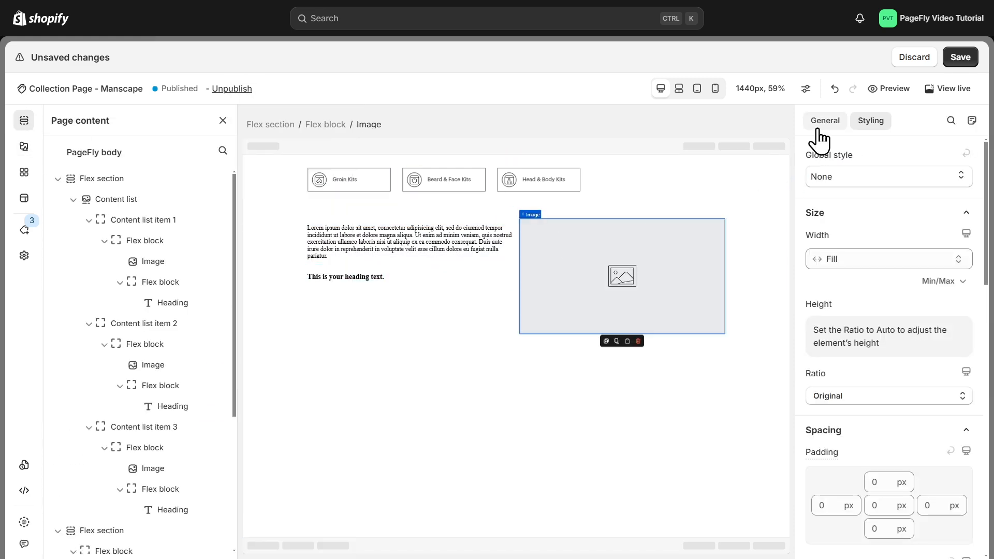
scroll(884, 351, "down", 3)
left_click(884, 356)
left_click(962, 540)
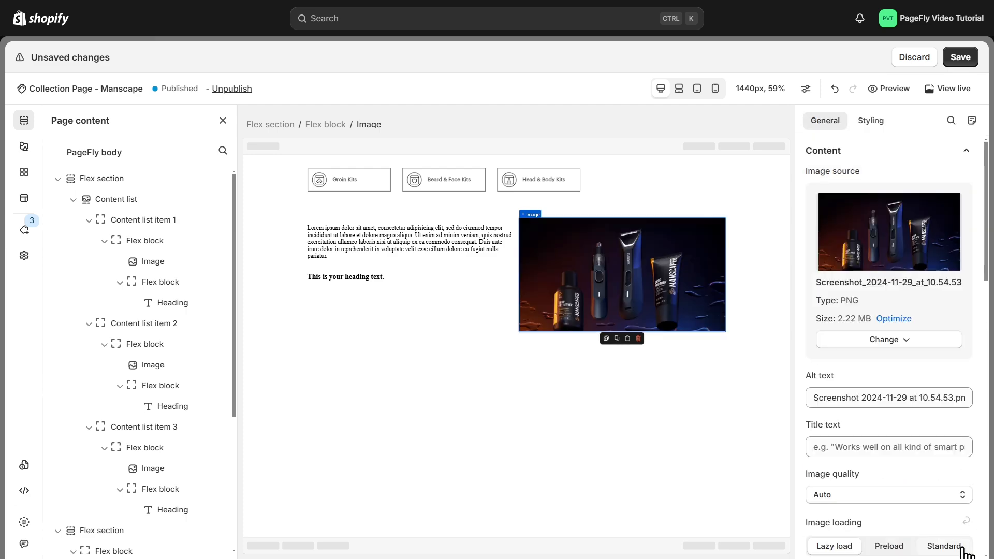
Step: Give the banner image an Auto ratio and a custom width of 2634 px
left_click(871, 120)
left_click(878, 256)
left_click(850, 313)
left_click(880, 419)
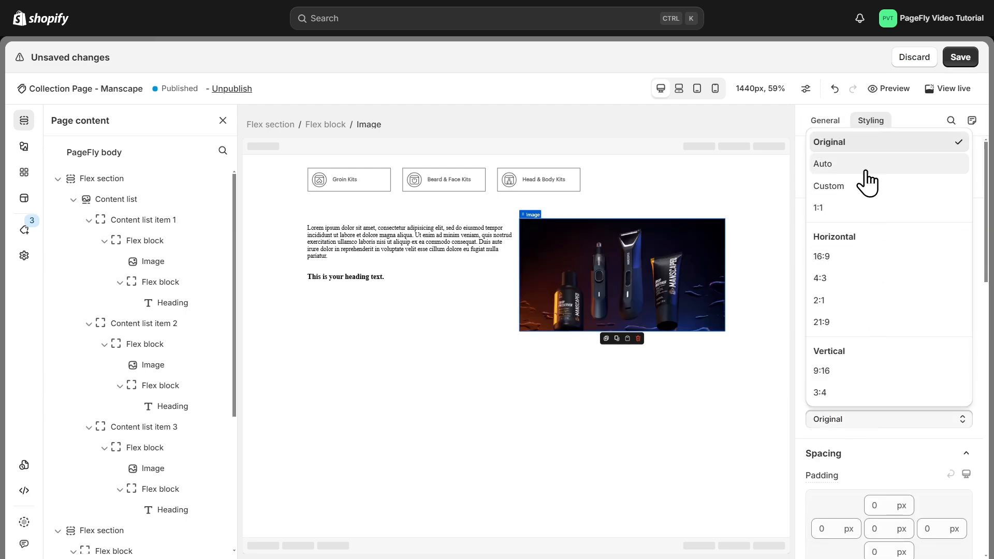
left_click(866, 165)
double_click(855, 281)
type("2634")
Step: Set the banner image to a custom height of 388 px
left_click(849, 353)
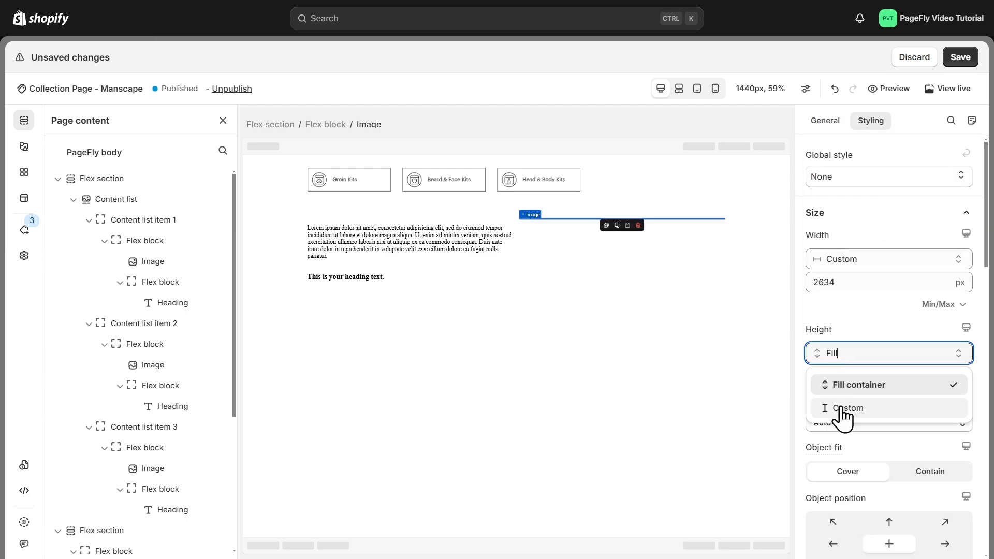
left_click(843, 409)
double_click(841, 377)
type("388")
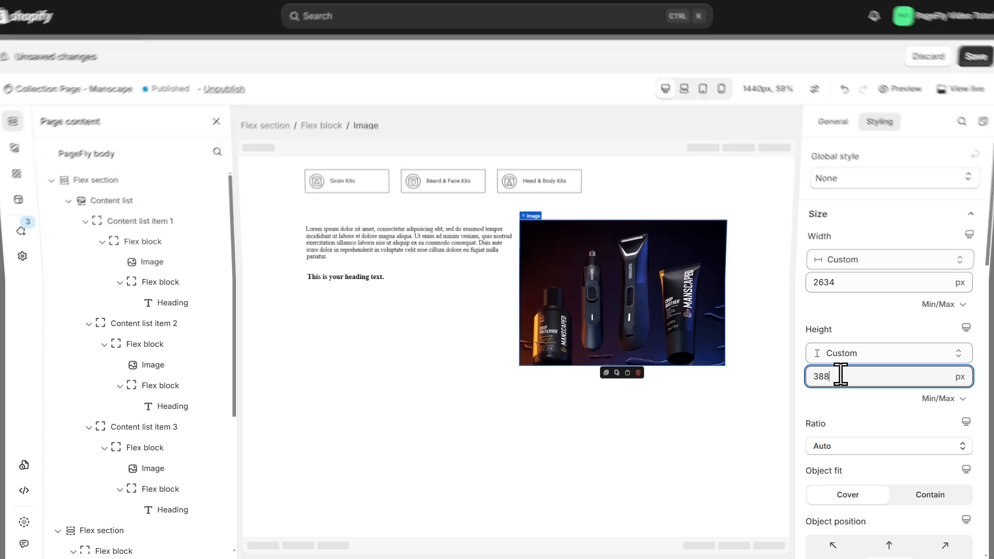
left_click(528, 413)
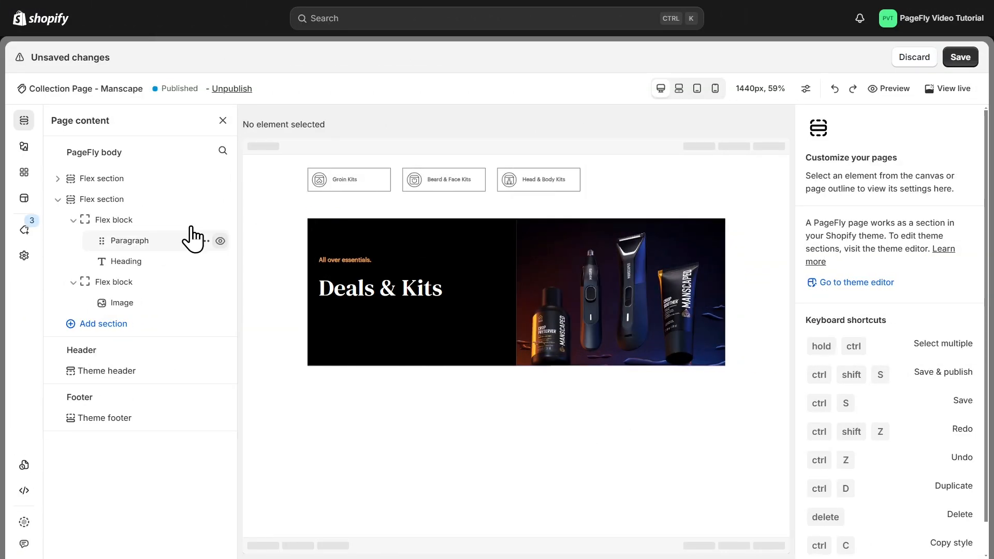
Step: Add a horizontal collection details element below the Deals & Kits banner
left_click(24, 146)
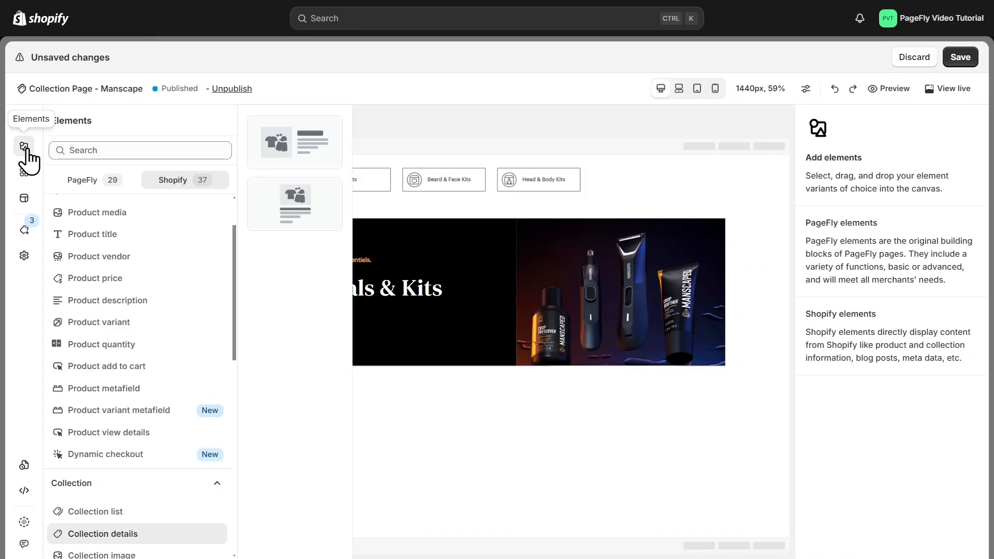
scroll(146, 215, "down", 6)
left_click_drag(147, 215, 443, 406)
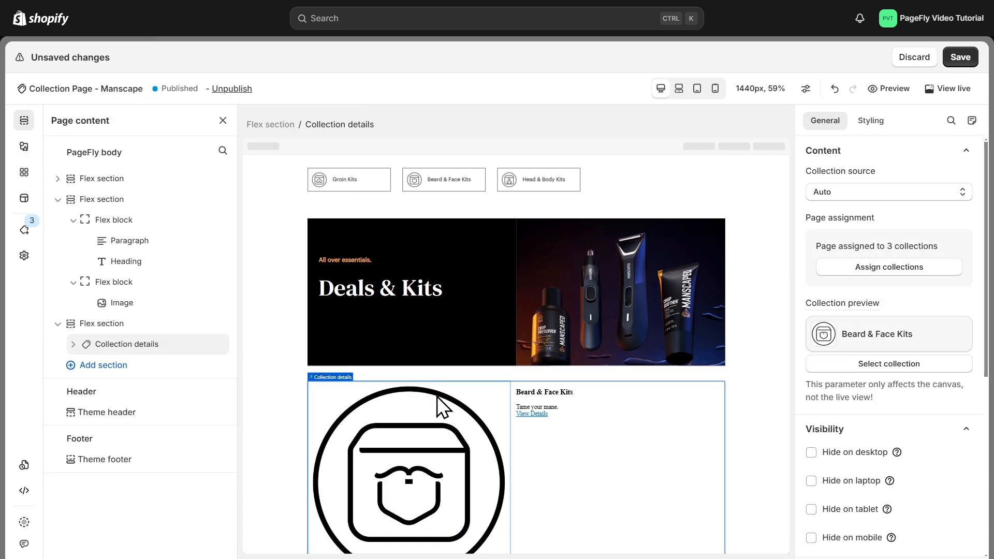
Step: Source the collection details from the custom collection Groin Kits and set its image width to 40 px
left_click(866, 197)
left_click(865, 218)
scroll(553, 309, "down", 15)
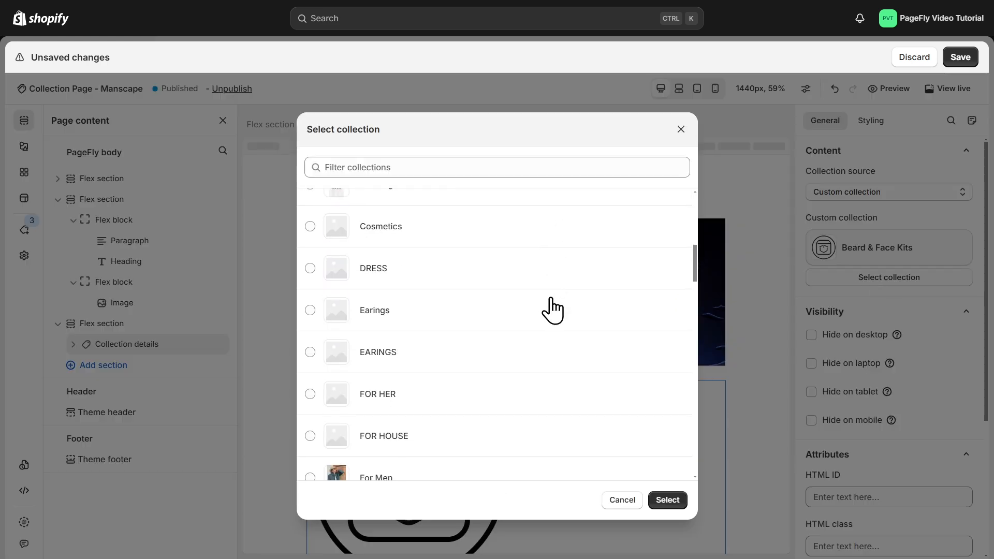
left_click(511, 212)
left_click(667, 501)
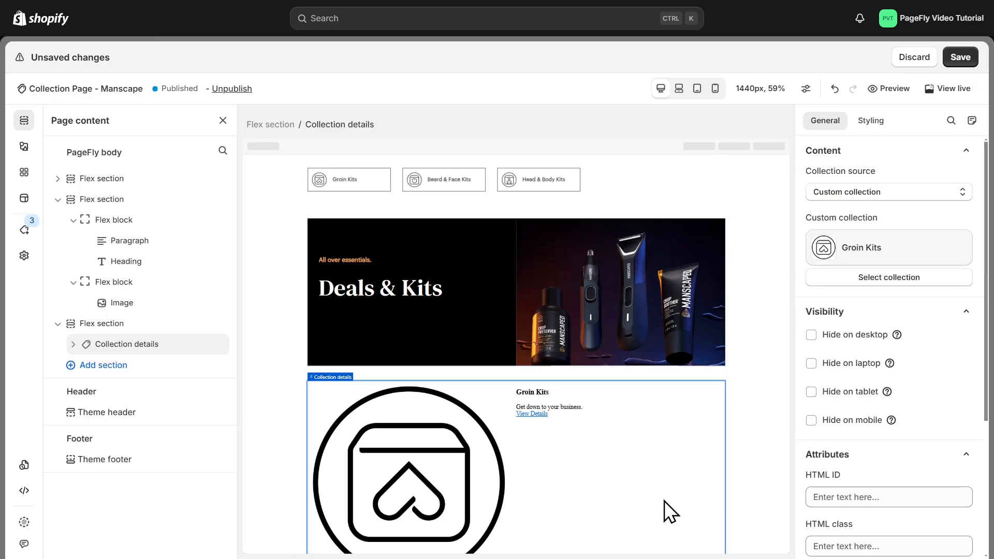
left_click(396, 458)
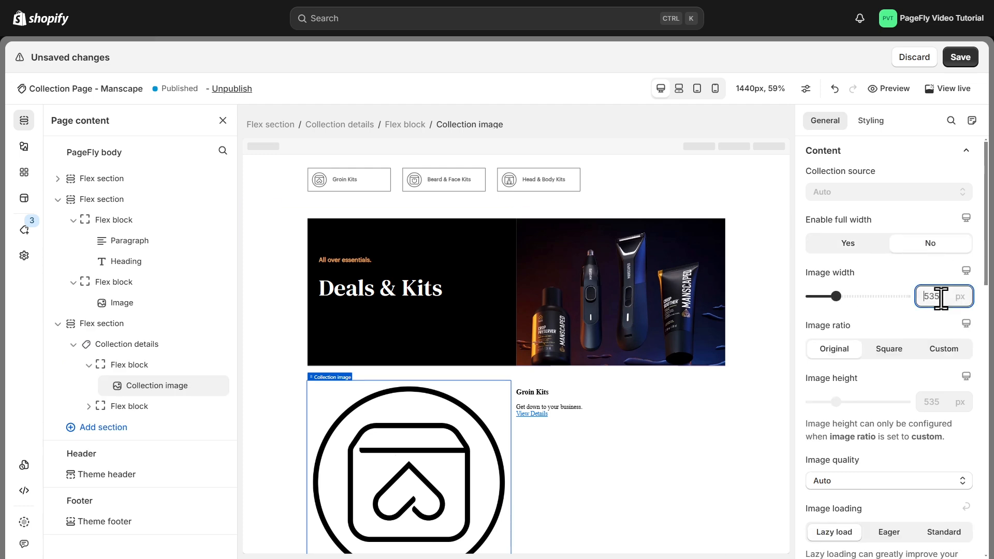
type("40")
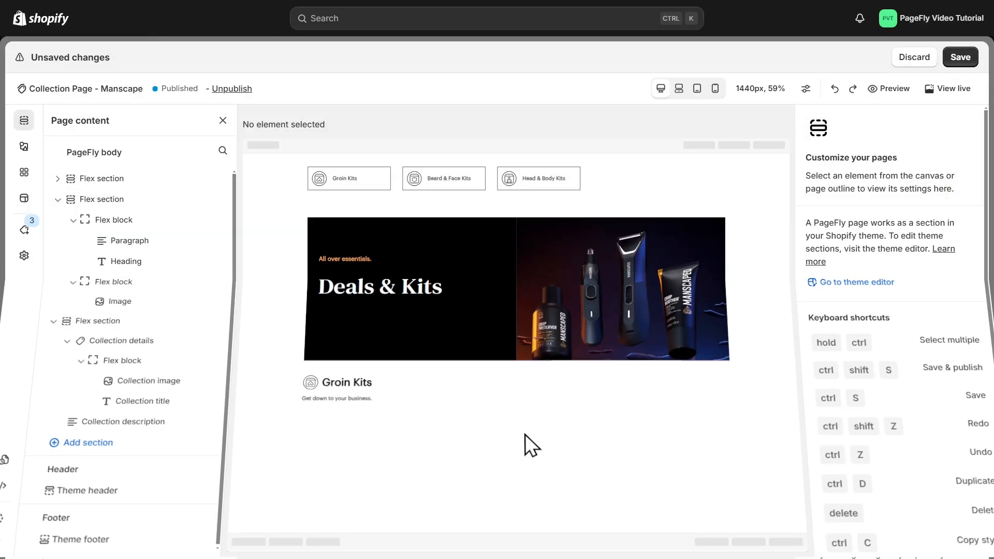
Step: Add a product list element below the Groin Kits collection description
left_click(23, 146)
scroll(138, 286, "up", 10)
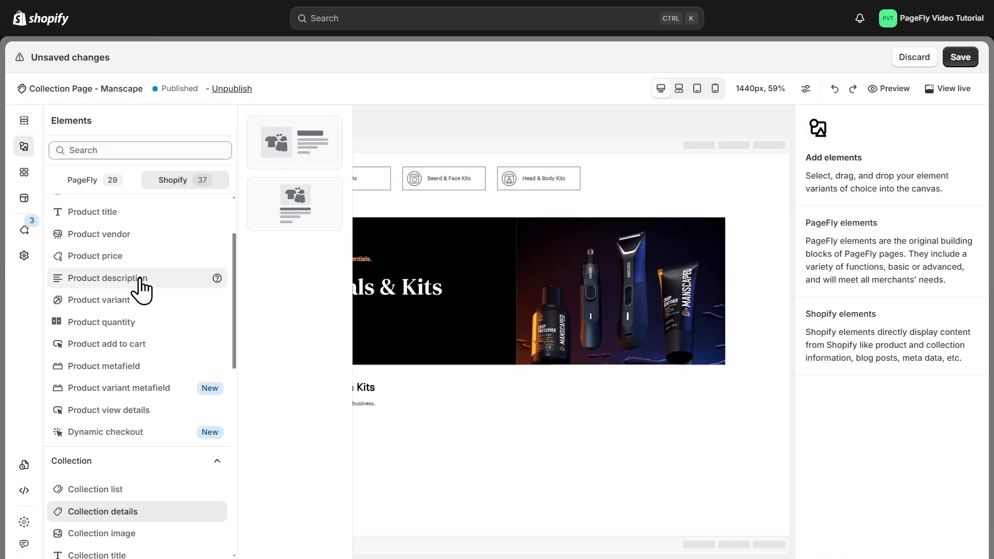
left_click_drag(142, 235, 426, 412)
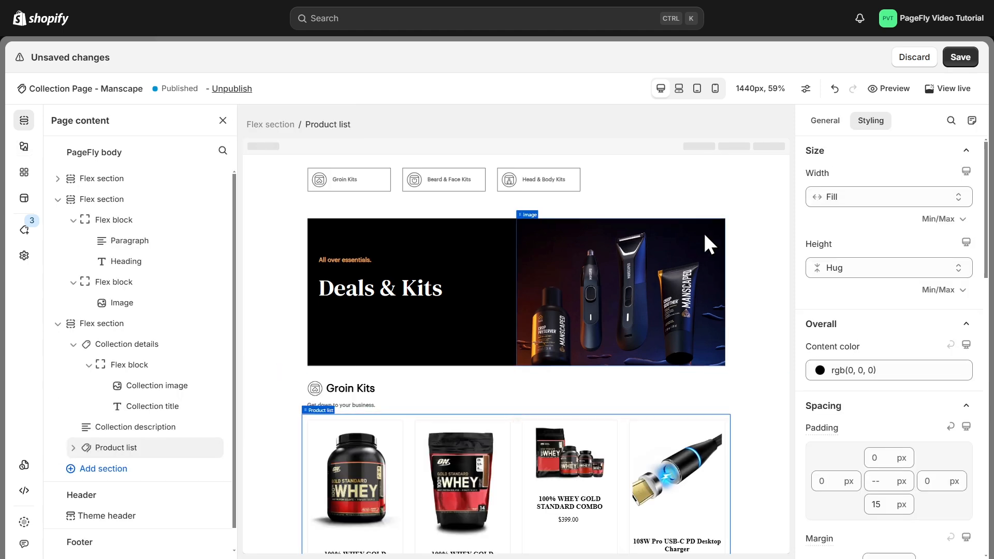
Step: Set the product list's source to the custom collection Groin Kits
left_click(825, 122)
left_click(889, 192)
left_click(861, 262)
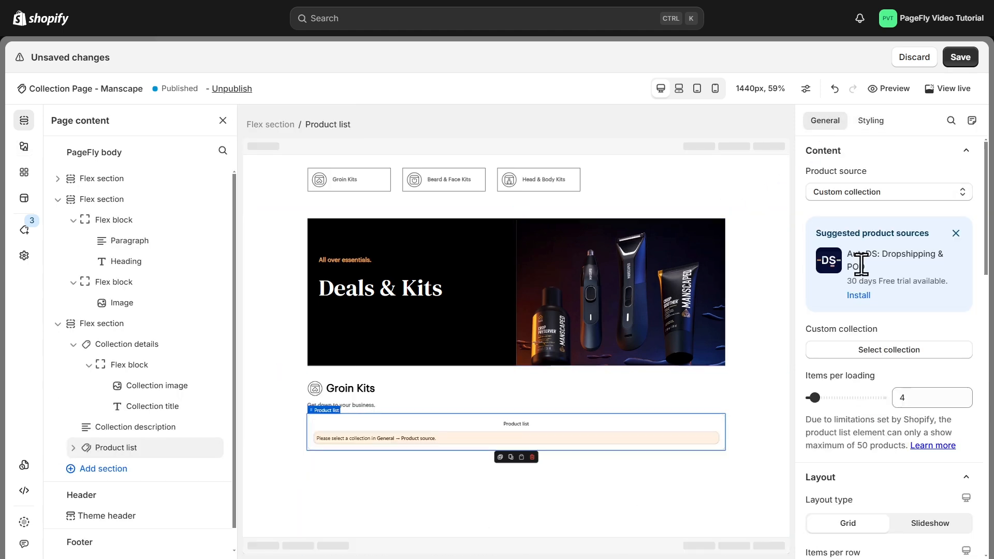
left_click(886, 350)
scroll(536, 300, "down", 10)
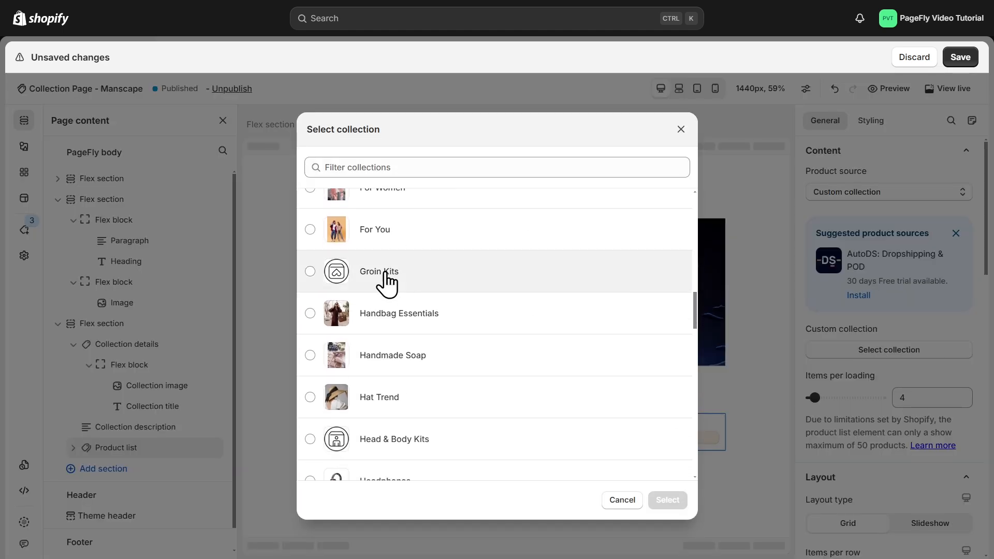
left_click(382, 282)
left_click(673, 500)
Step: Delete the Add To Cart button from the product cards and display the struck-through compare price beside each price
scroll(685, 504, "down", 2)
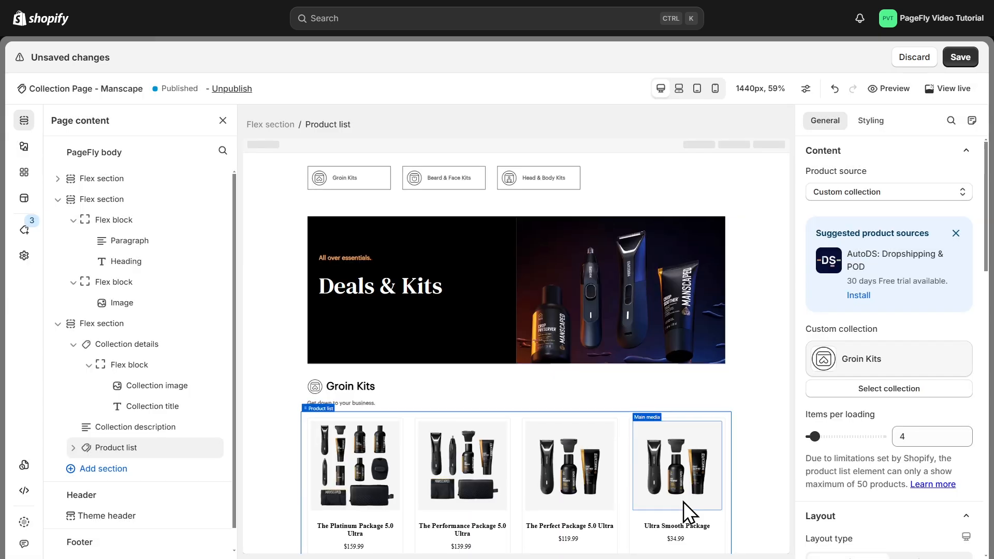
left_click(418, 508)
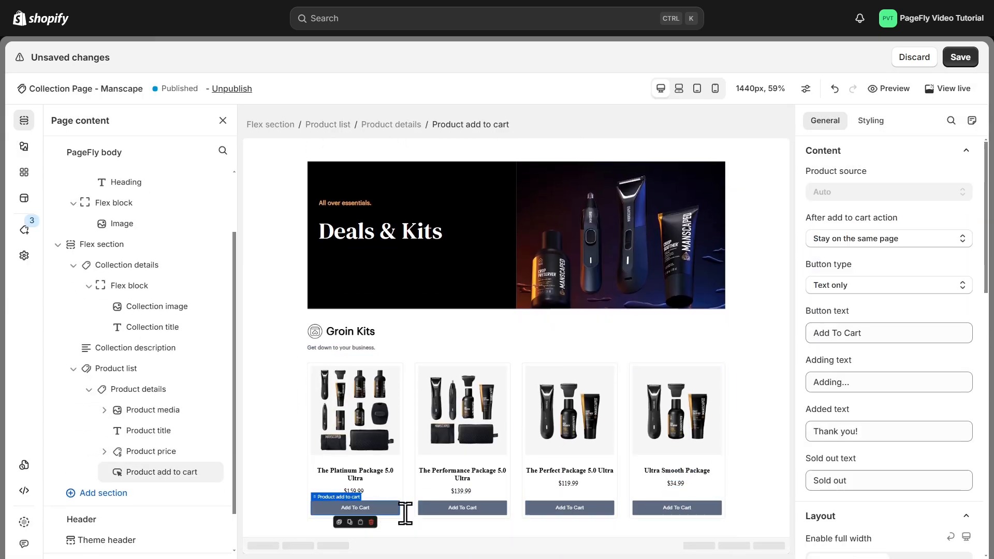
left_click(371, 525)
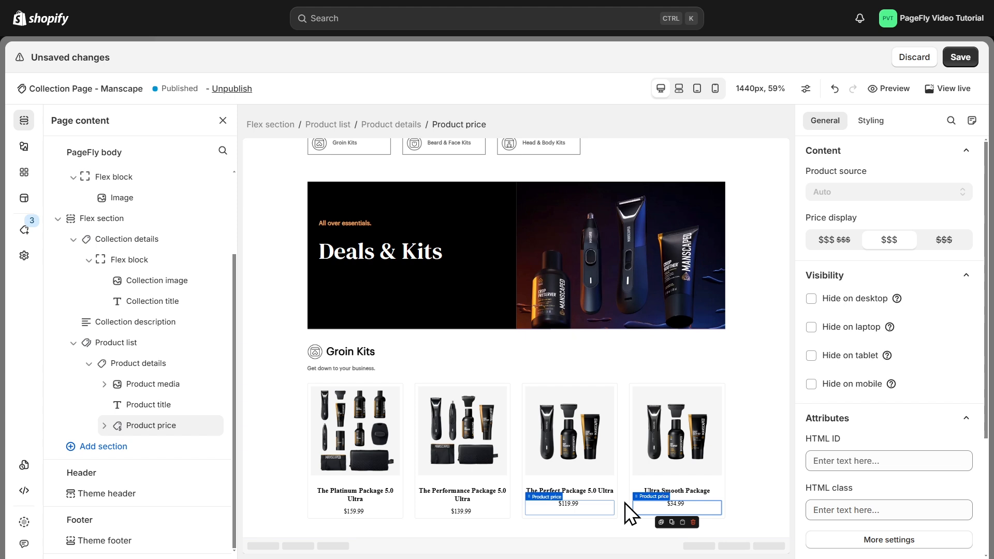
left_click(834, 244)
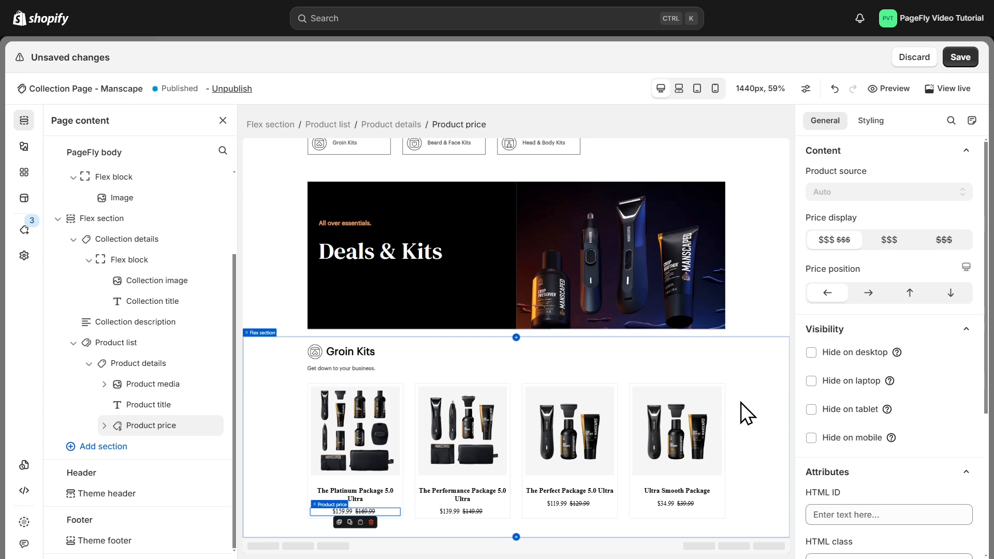
Step: Remove the border around the product details cards in the Groin Kits list
left_click(725, 425)
left_click(871, 120)
scroll(910, 256, "down", 15)
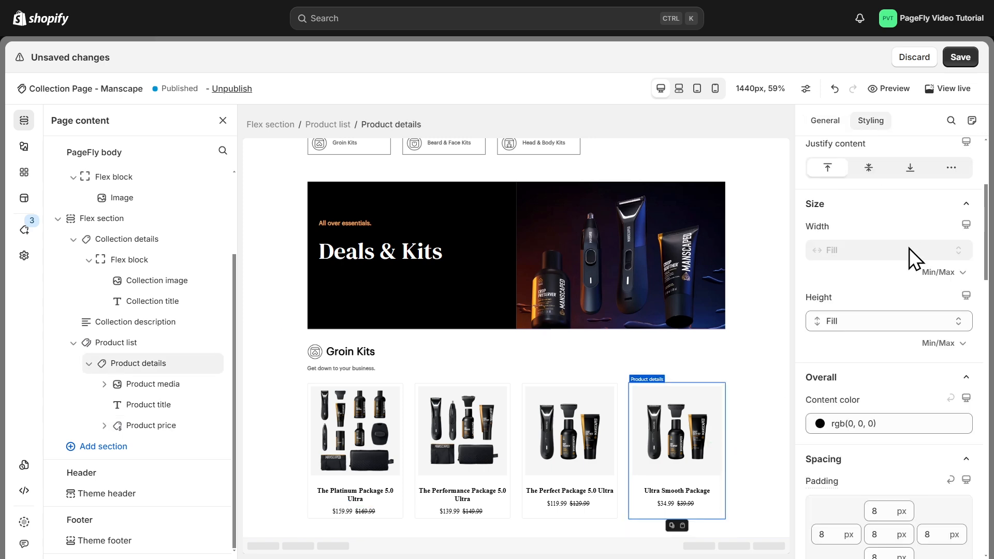
left_click(828, 316)
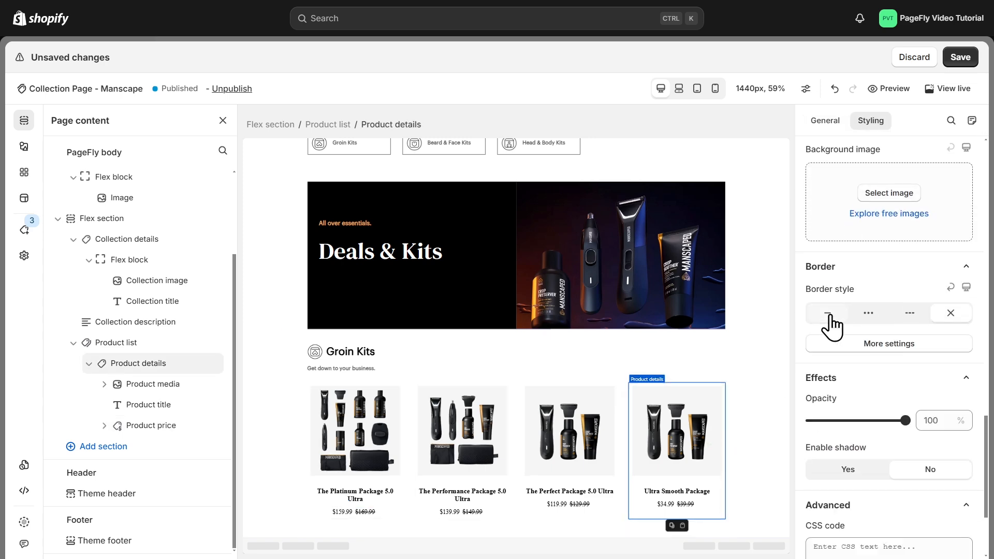
Step: Add a product description element between the title and price in the Groin Kits product cards
left_click(24, 147)
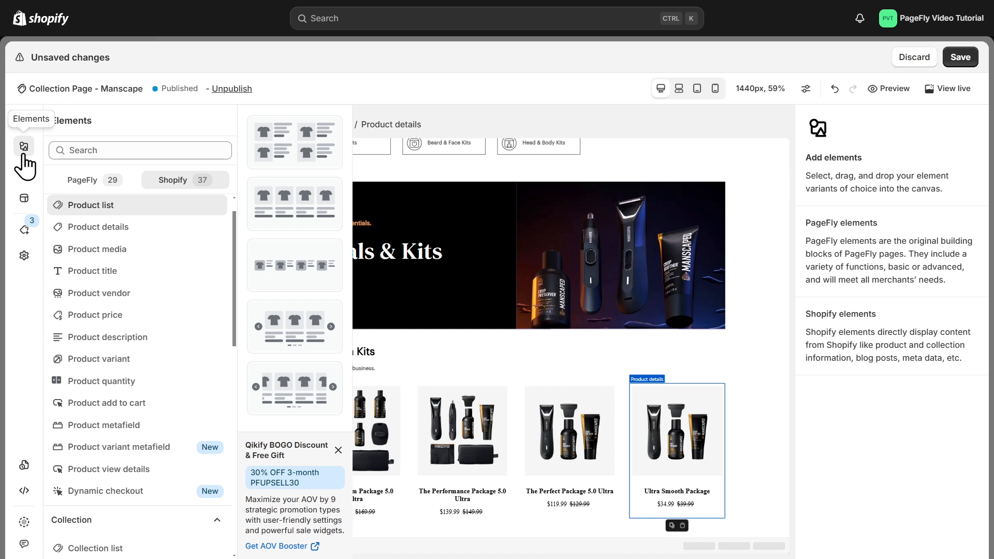
scroll(99, 313, "down", 3)
left_click_drag(268, 150, 350, 505)
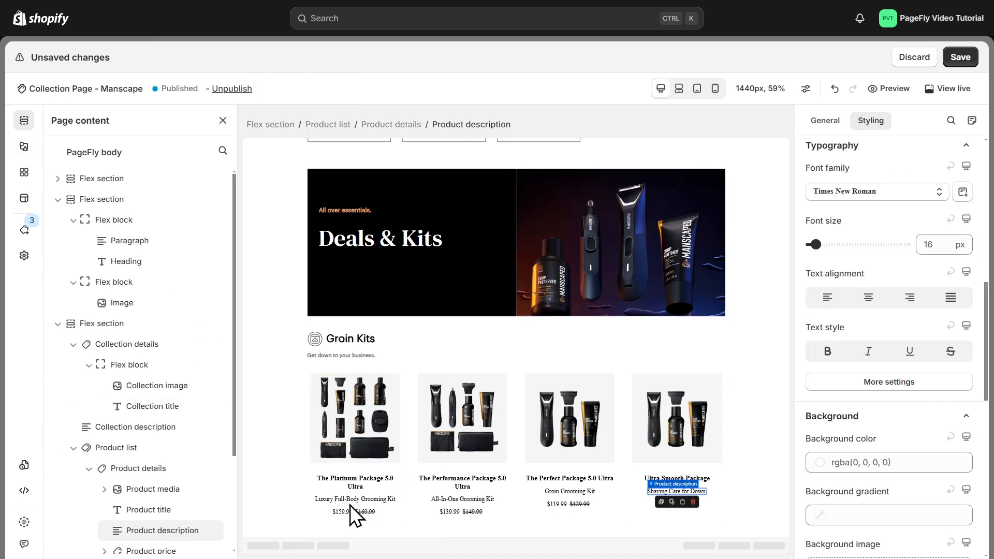
left_click(781, 468)
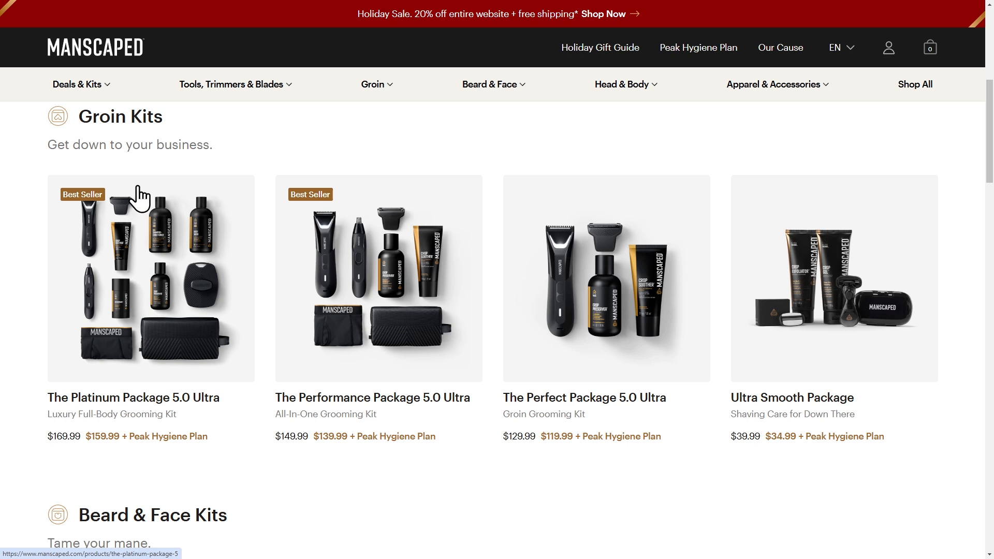
Step: Enable the badge on the Groin Kits product media and reduce its text to the variable Discount followed by %
scroll(266, 239, "down", 8)
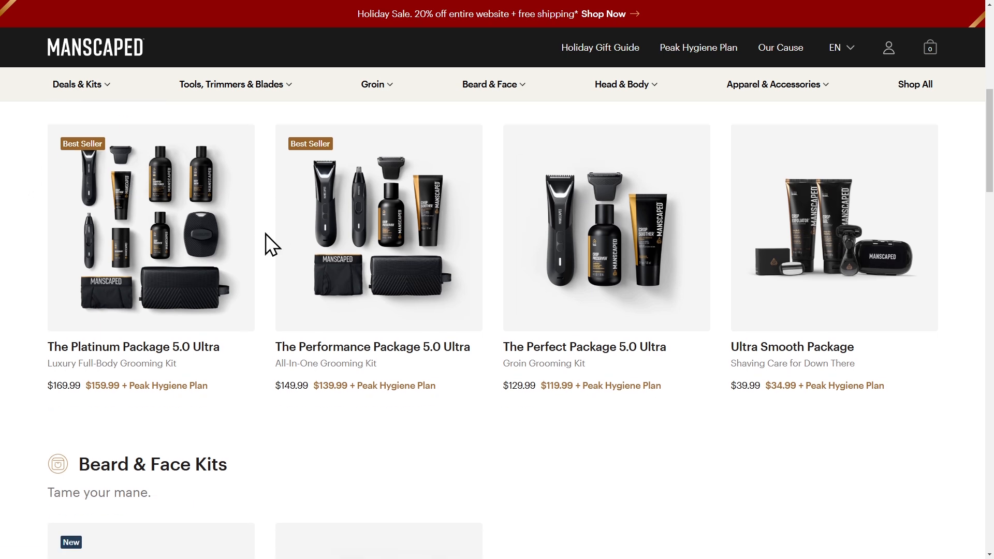
scroll(265, 238, "down", 5)
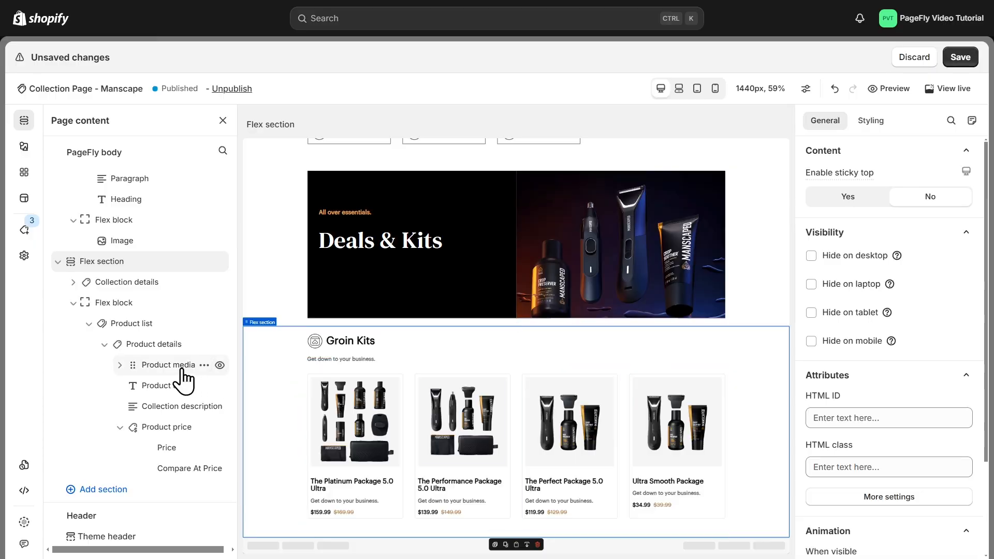
left_click(182, 369)
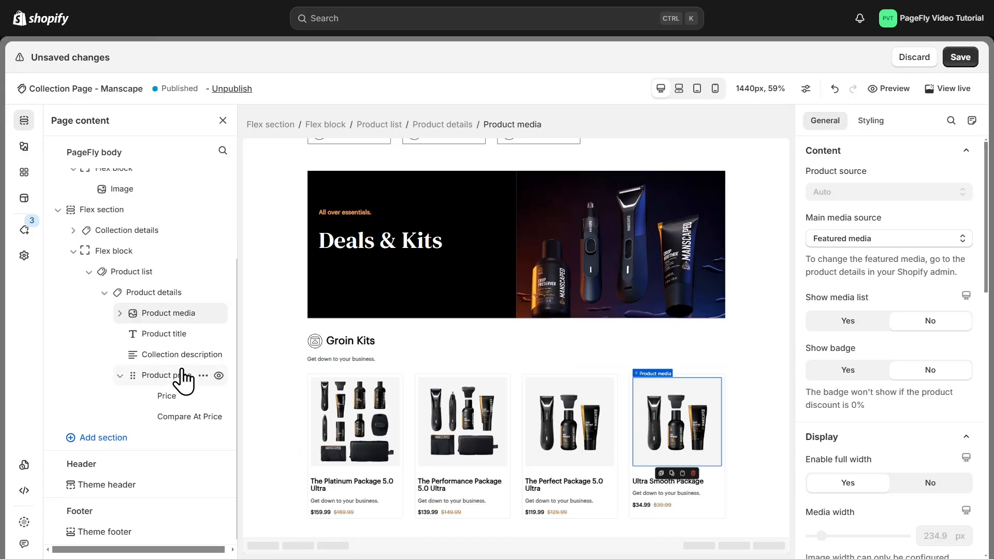
left_click(863, 366)
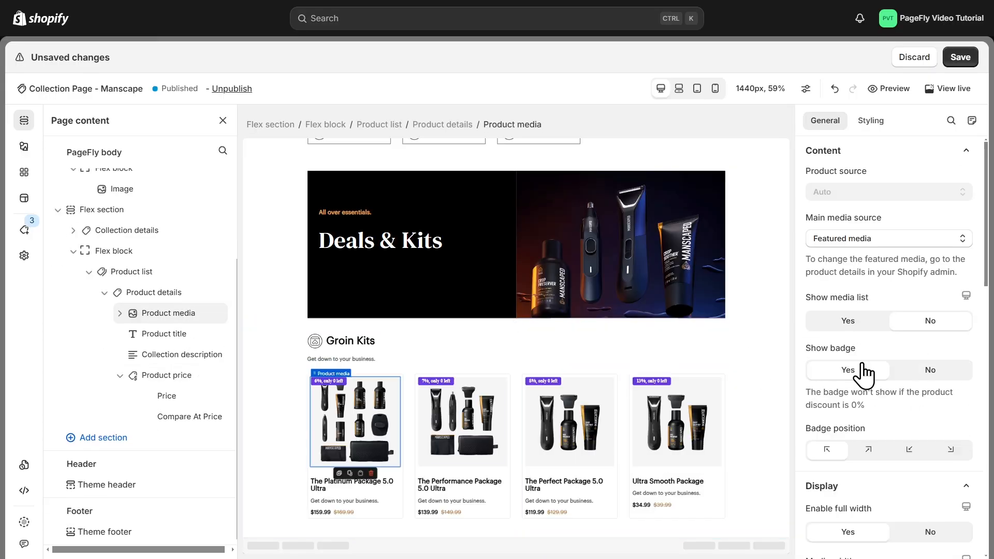
left_click(660, 383)
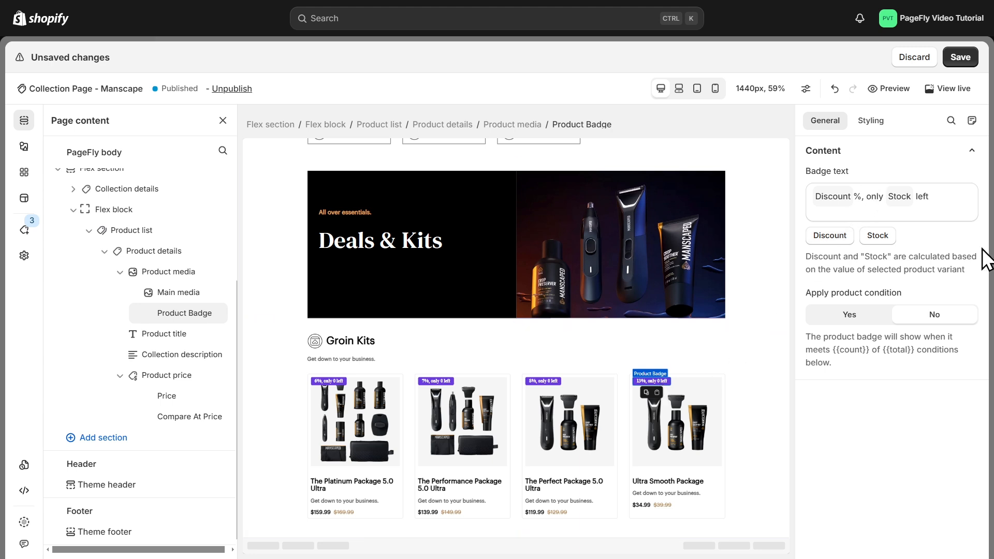
key("BackSpace")
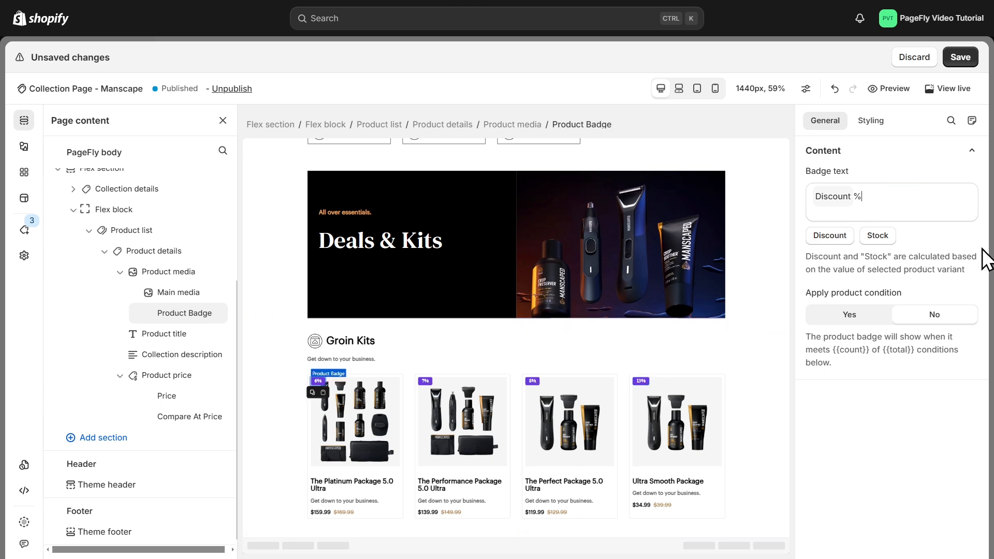
Step: Set the product badge's top and left margins to 10 px
left_click(872, 121)
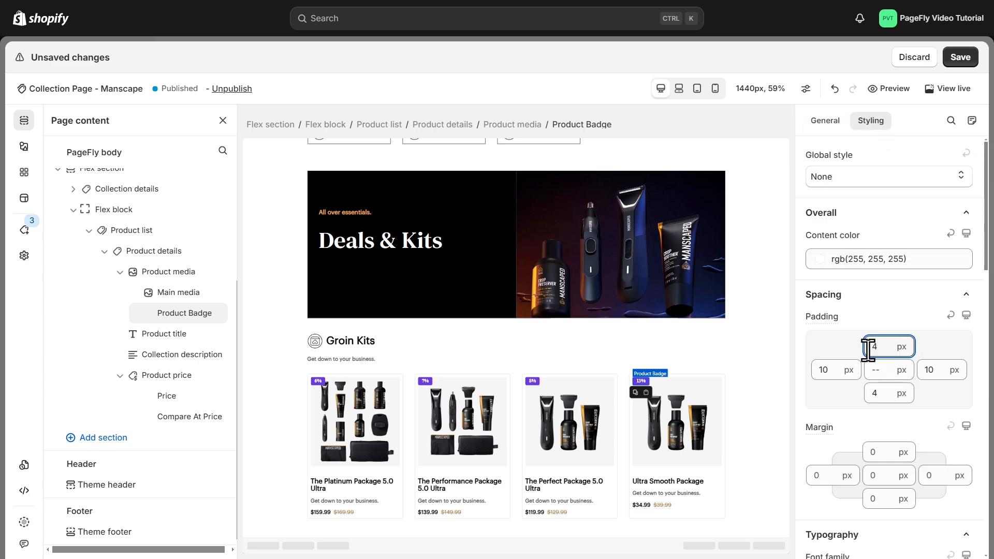
left_click(882, 452)
type("10")
left_click(826, 475)
type("10")
Step: Set the product badge's font to Graphik and its background color to #9f6c32
scroll(835, 461, "down", 3)
left_click(848, 428)
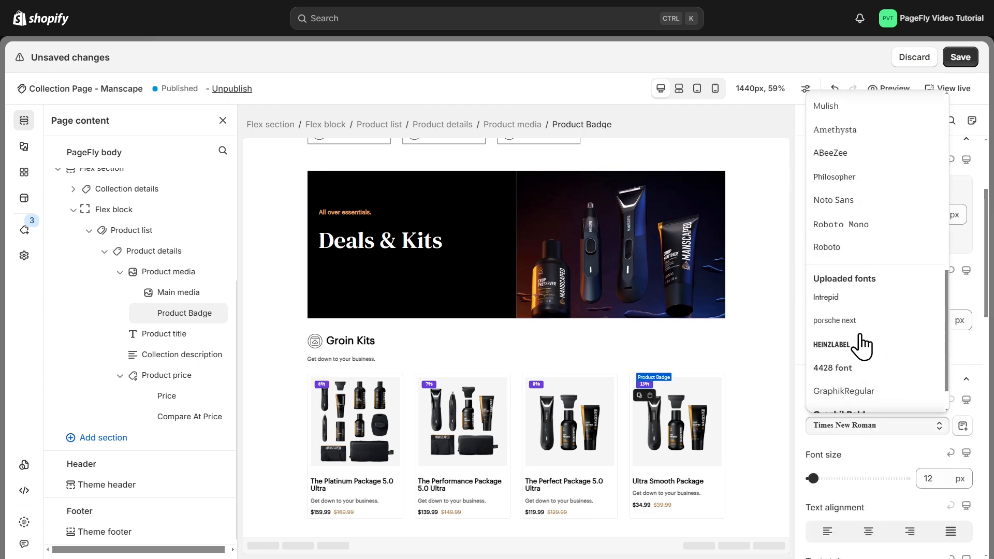
left_click(859, 391)
left_click(924, 473)
scroll(923, 473, "down", 6)
left_click(870, 370)
double_click(884, 266)
key("ctrl+v")
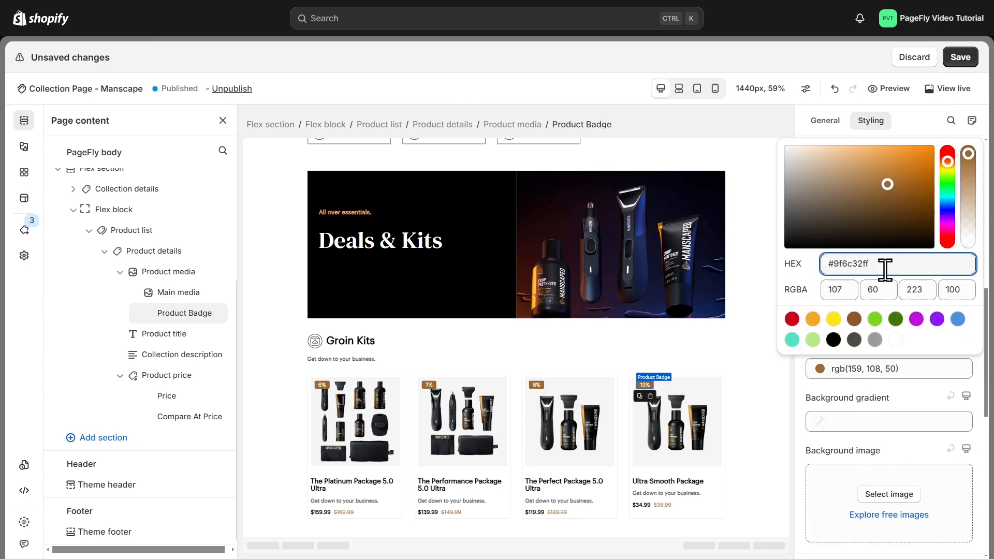
Step: Duplicate the flex section that holds the Groin Kits heading and product list
left_click(754, 424)
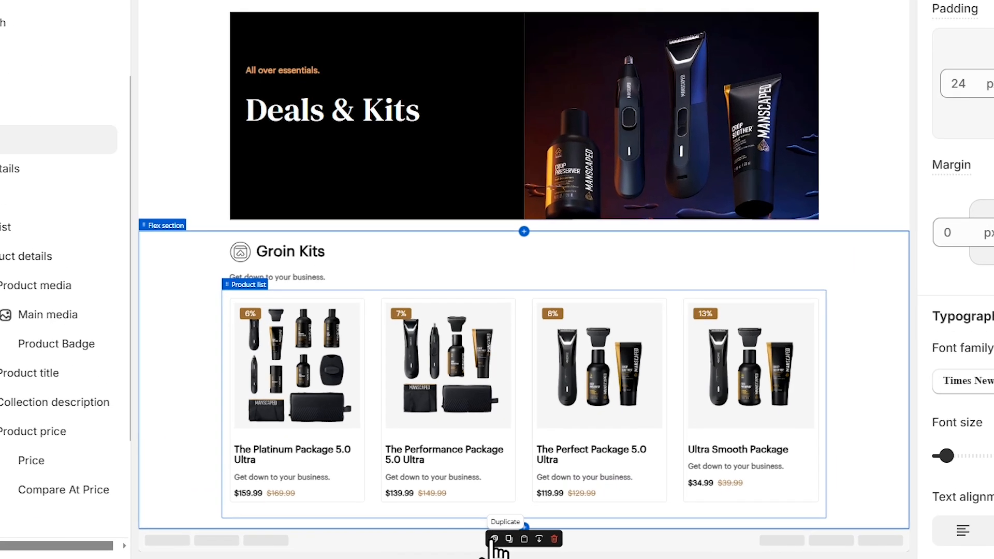
left_click(494, 538)
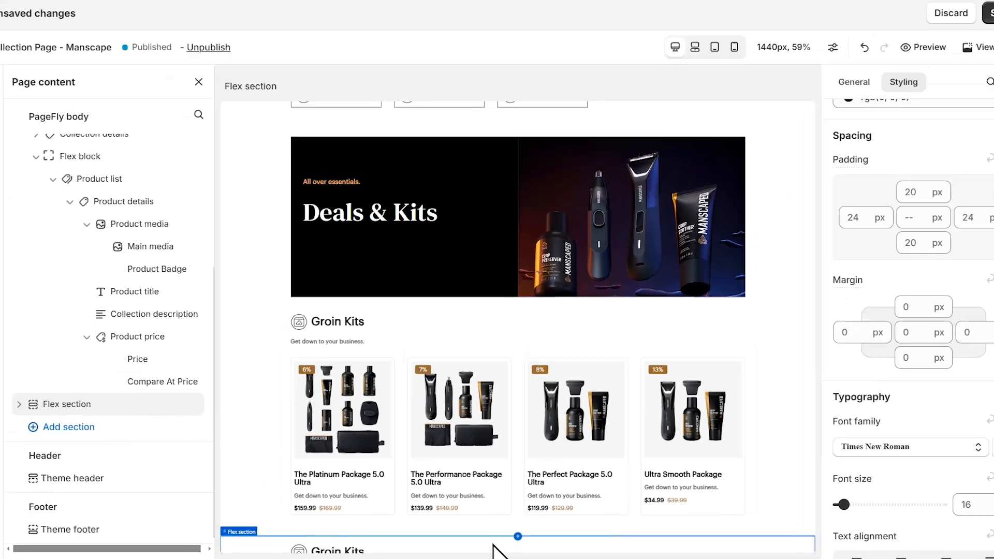
scroll(448, 450, "down", 3)
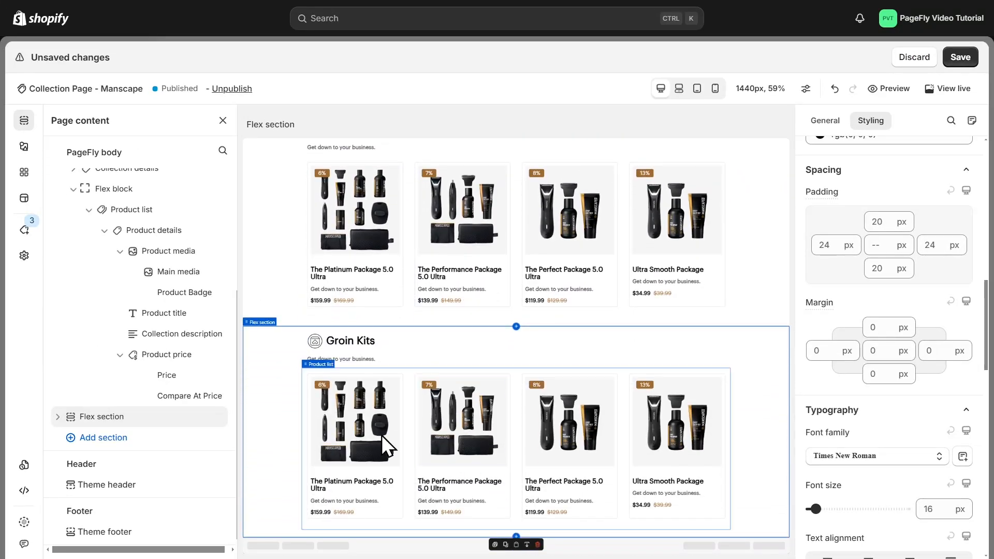
Step: Set the custom collection of the duplicated section's collection details to Beard & Face Kits
left_click(58, 417)
left_click(124, 437)
left_click(814, 121)
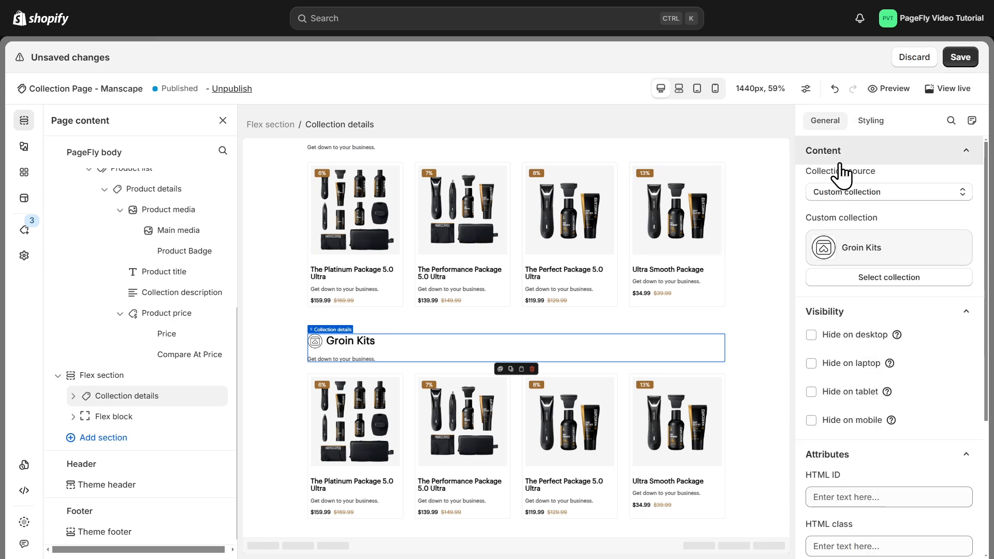
left_click(854, 278)
left_click(311, 378)
left_click(666, 499)
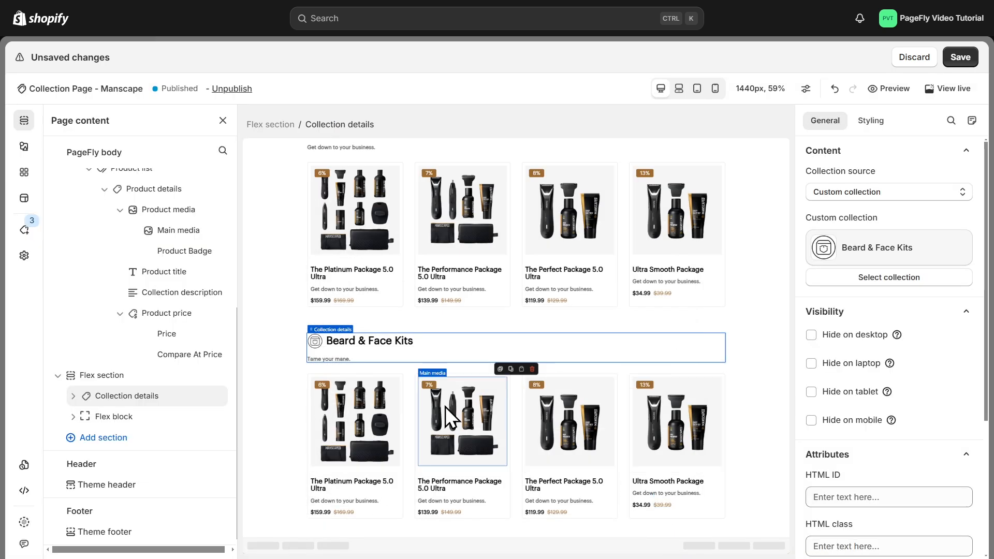
Step: Set the product list below the Beard & Face Kits heading to the custom collection Beard & Face Kits
left_click(348, 375)
left_click(862, 388)
scroll(511, 318, "down", 2)
left_click(466, 309)
left_click(664, 496)
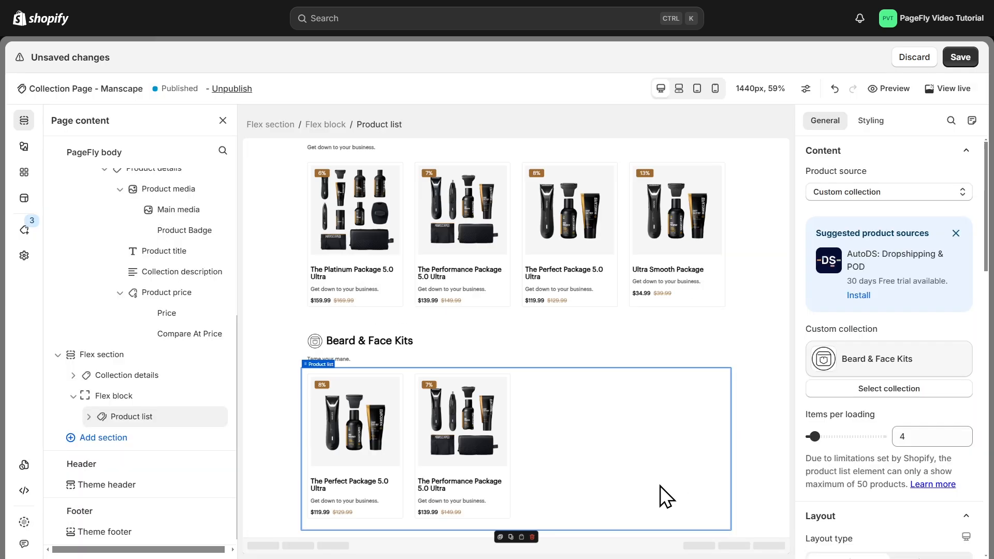
Step: Duplicate the Beard & Face Kits section and set the copy's collection details to the Head & Body Kits collection
left_click(483, 534)
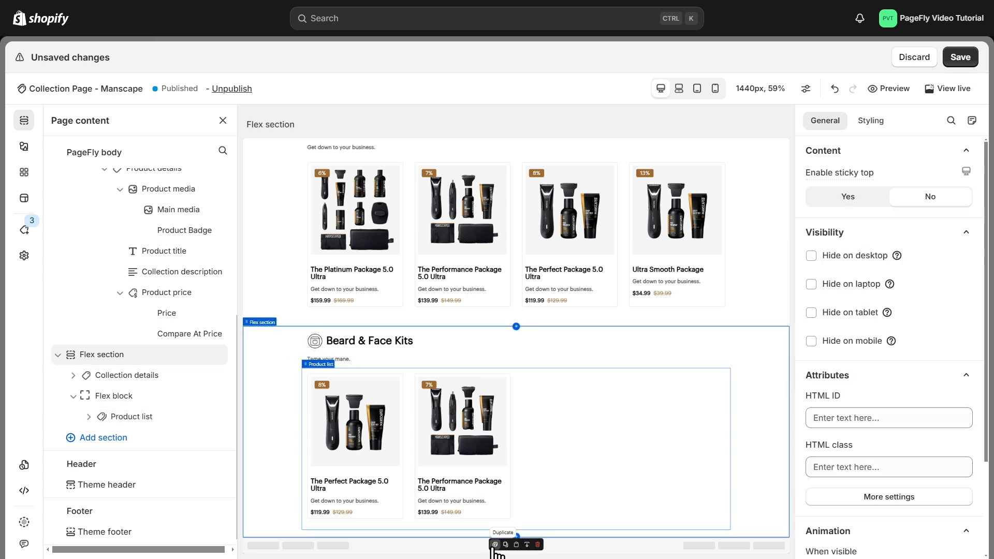
left_click(495, 545)
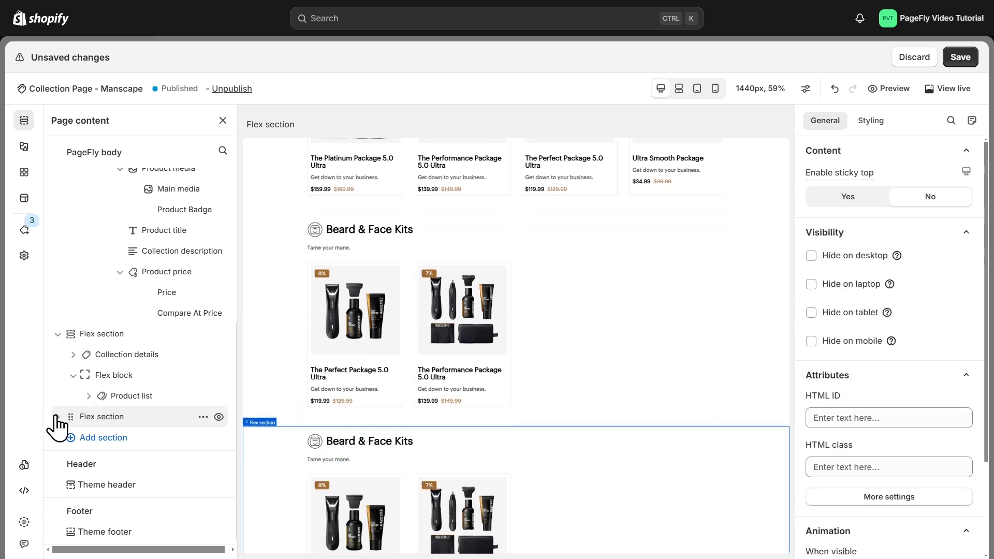
left_click(58, 417)
left_click(96, 438)
left_click(849, 277)
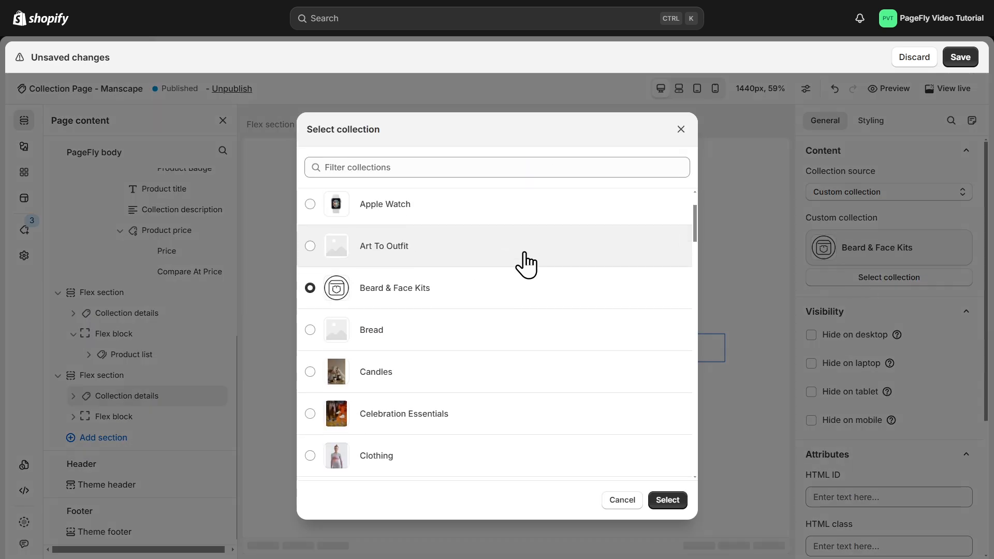
scroll(527, 264, "down", 10)
left_click(471, 358)
left_click(665, 500)
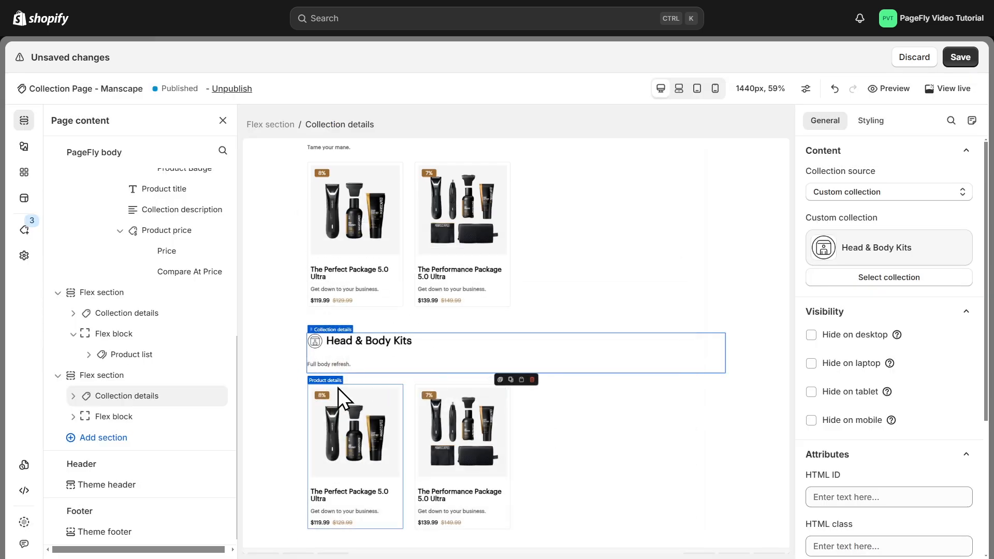
Step: Set the product list below the Head & Body Kits heading to the custom collection Head & Body Kits
left_click(322, 392)
left_click(888, 391)
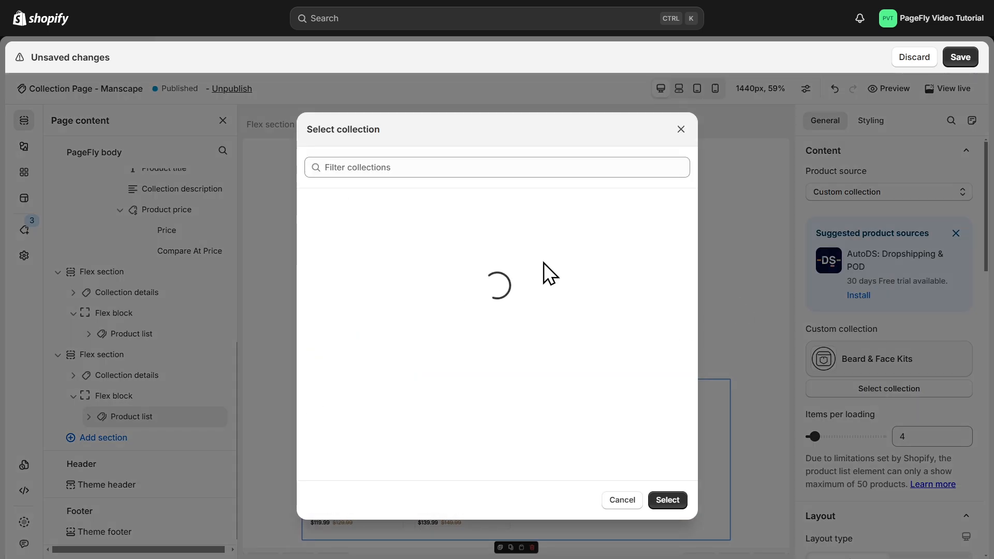
scroll(550, 305, "down", 5)
left_click(564, 333)
left_click(667, 500)
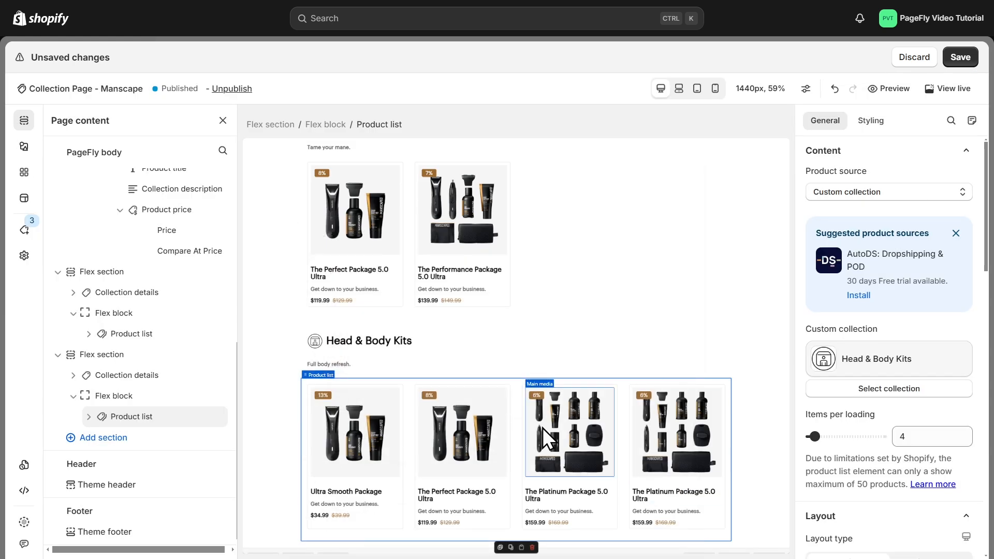
left_click(742, 374)
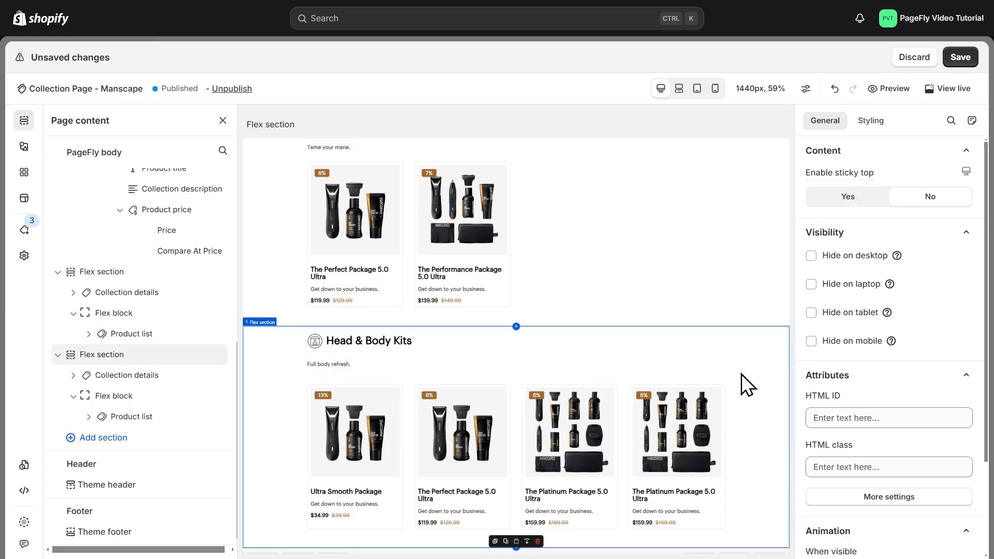
scroll(742, 373, "up", 5)
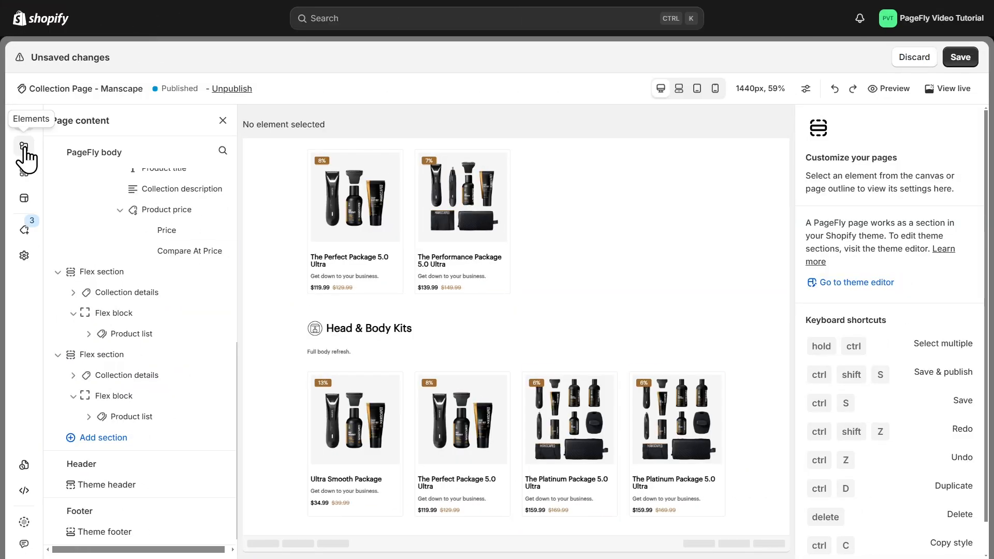
Step: Add a three-column content list with image, text and headings below the Head & Body Kits section
left_click(24, 146)
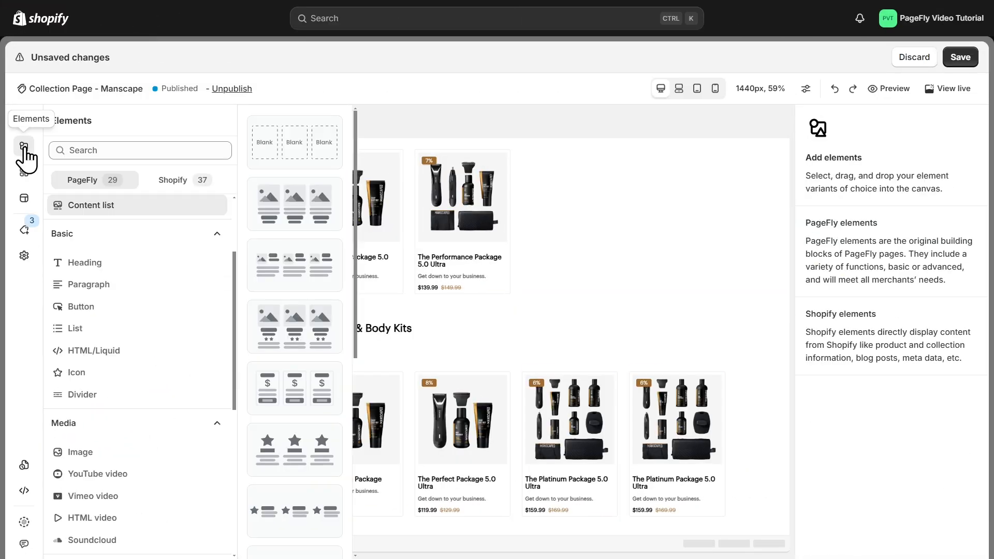
left_click_drag(267, 190, 402, 543)
Step: Delete the sub-heading from the content list items and move the heading above the paragraph
left_click(388, 510)
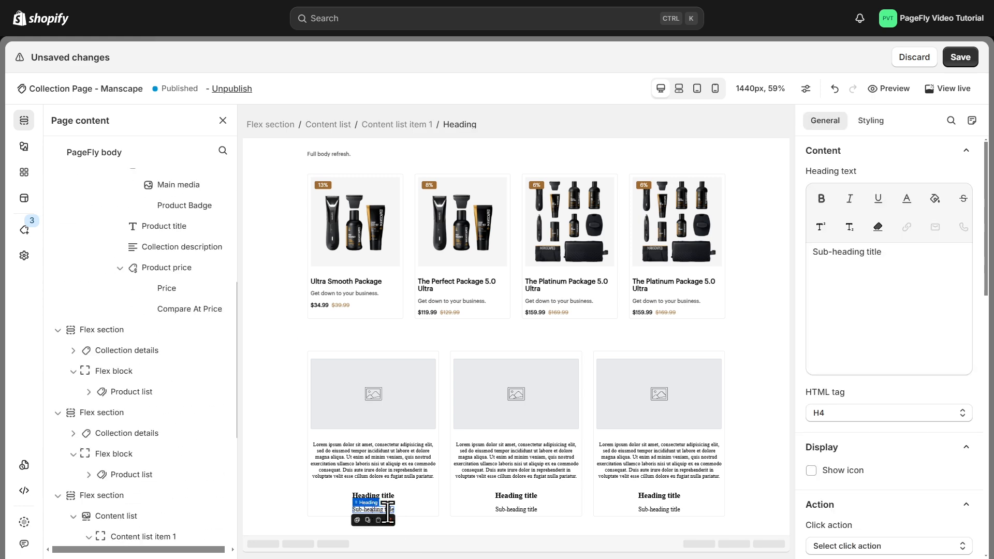
left_click(389, 520)
left_click_drag(376, 446, 374, 441)
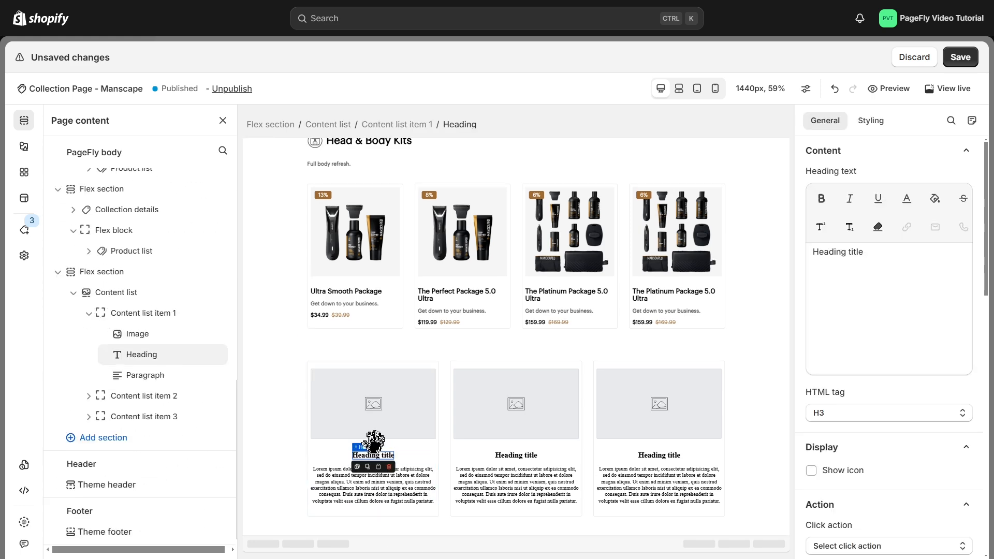
Step: Add a fourth item to the content list and set the items per row to 4
left_click(399, 124)
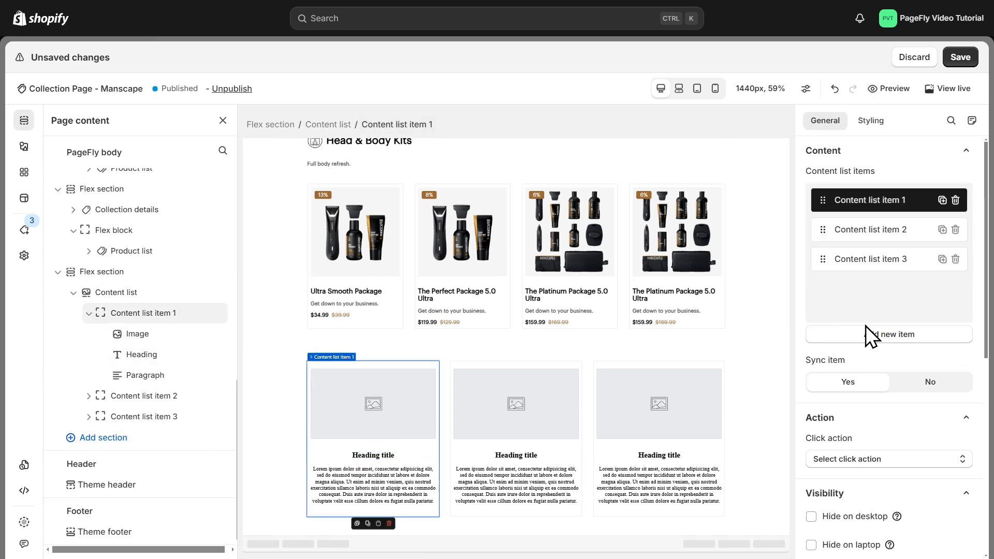
left_click(881, 334)
left_click(336, 125)
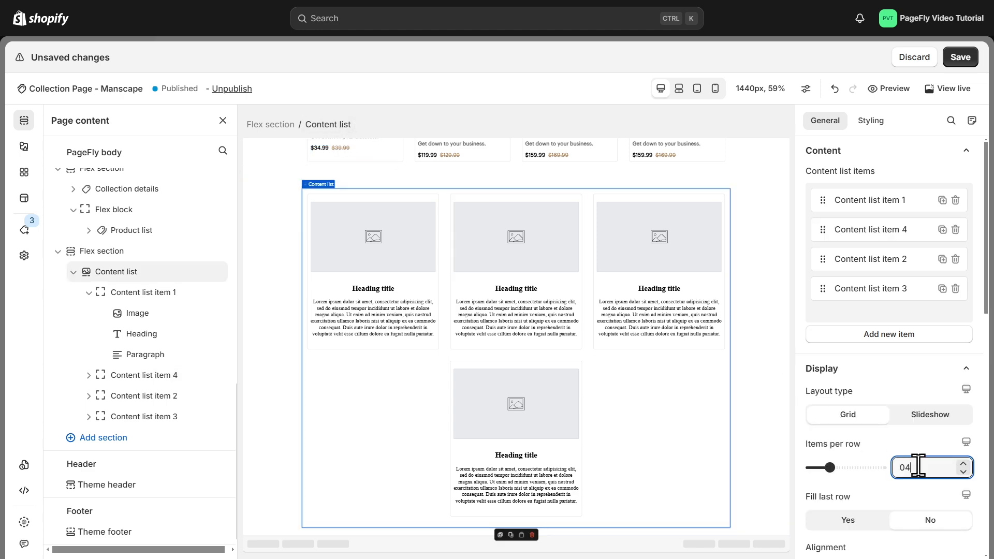
Step: Set the first content list item's image to the tan trees SVG icon from the media files
left_click(371, 412)
left_click(869, 216)
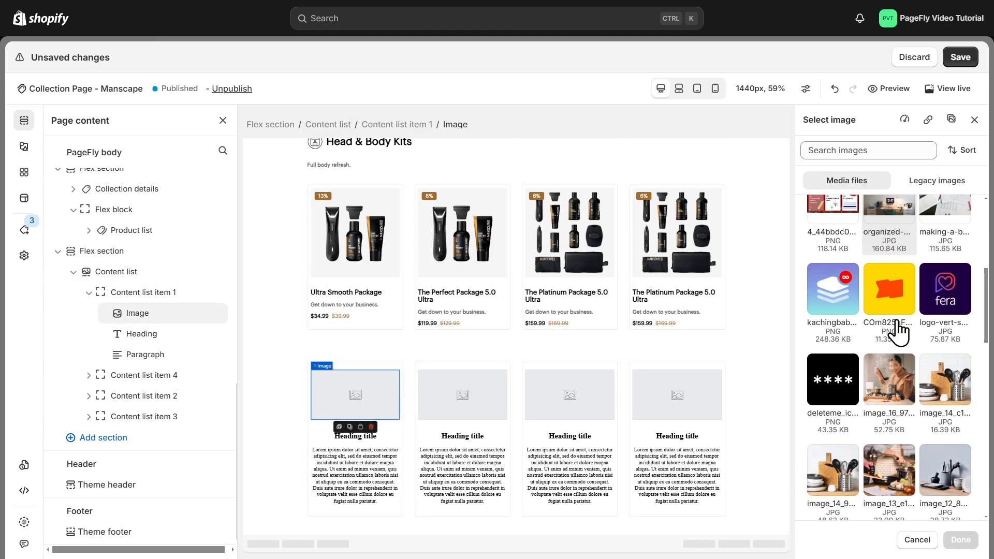
scroll(902, 331, "down", 10)
left_click(856, 446)
left_click(960, 539)
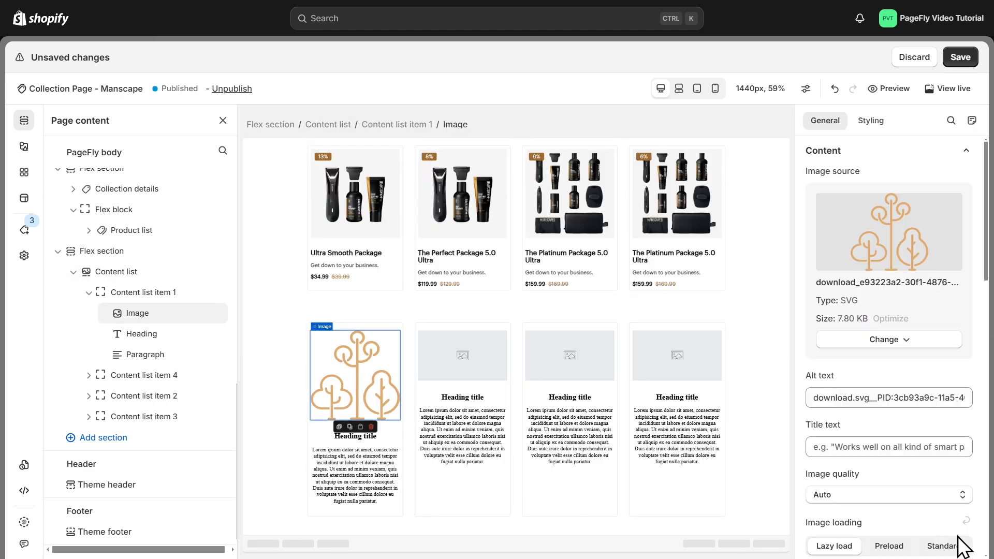
Step: Set the second content list item's image to the hygiene gold SVG icon from the media files
left_click(486, 377)
left_click(836, 217)
scroll(901, 230, "down", 5)
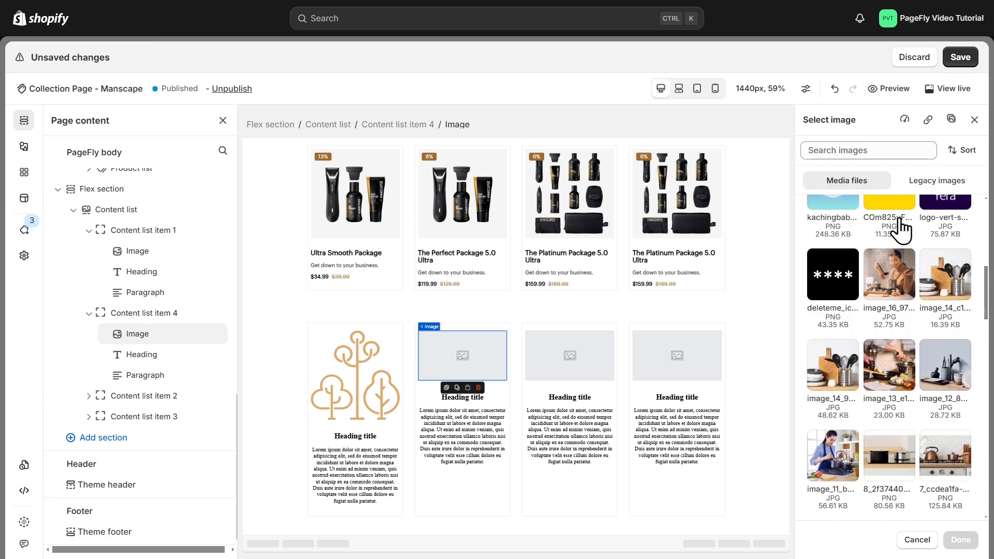
scroll(901, 230, "down", 5)
left_click(950, 297)
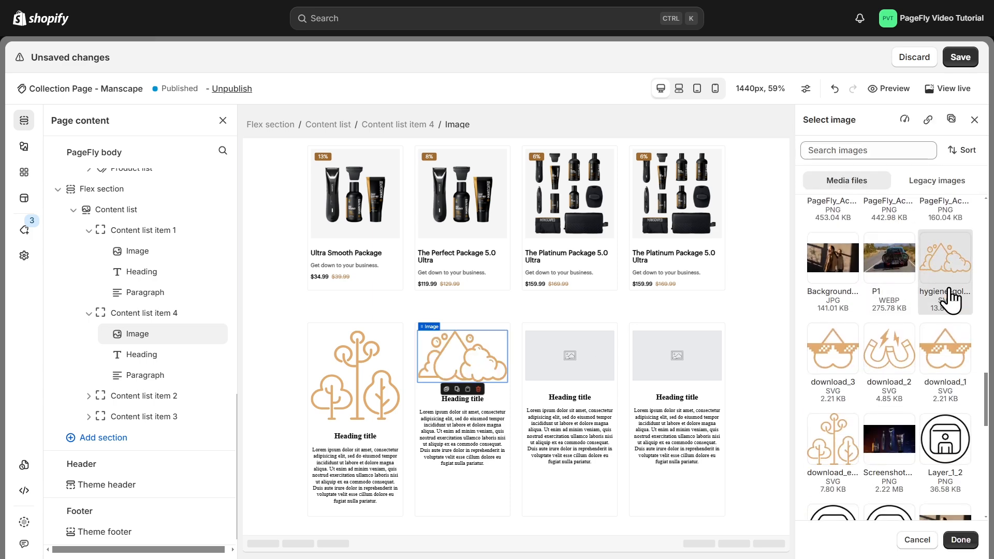
left_click(962, 539)
Step: Give the content list images a custom width of 100 px, a 1:1 ratio and the Contain object fit
left_click(378, 379)
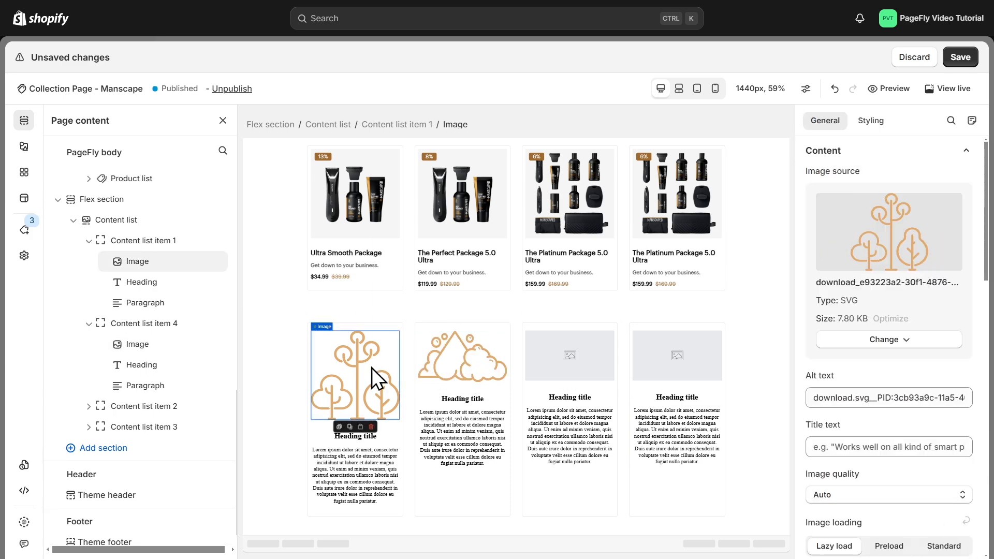
left_click(864, 130)
left_click(880, 258)
left_click(853, 313)
double_click(874, 282)
type("10")
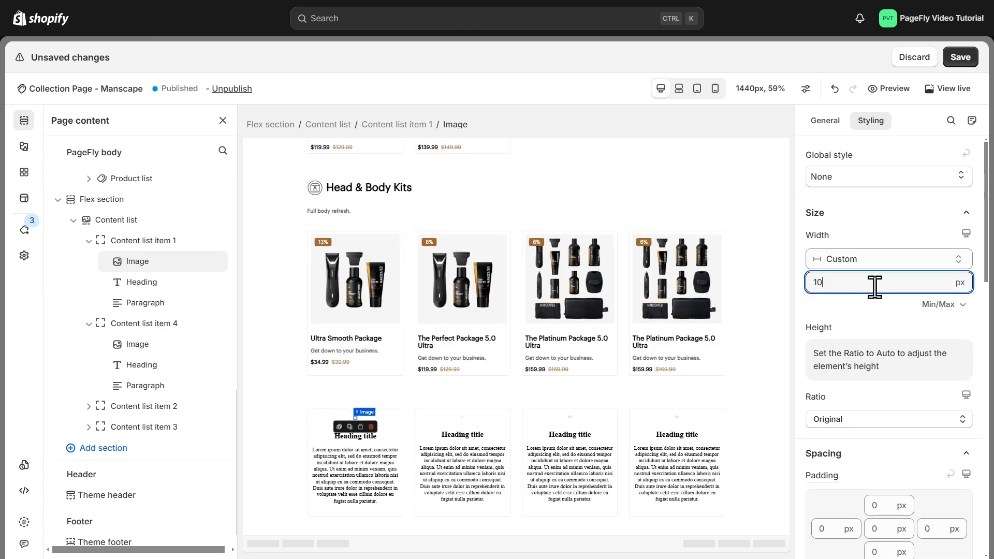
type("0")
left_click(866, 420)
left_click(866, 214)
left_click(926, 469)
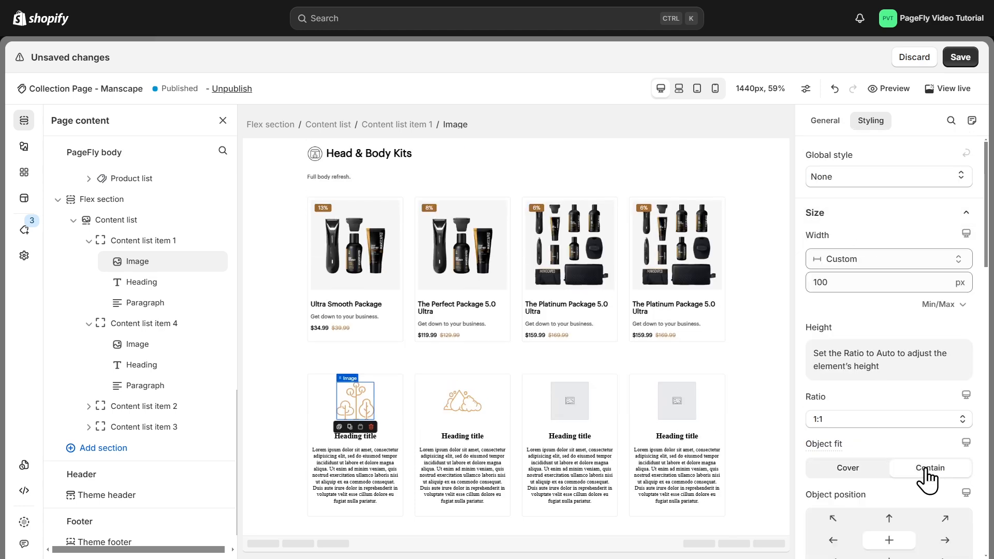
Step: Set the third content list item's image to the tan sunglasses SVG icon from the media files
left_click(570, 401)
left_click(840, 127)
left_click(890, 213)
scroll(894, 344, "down", 15)
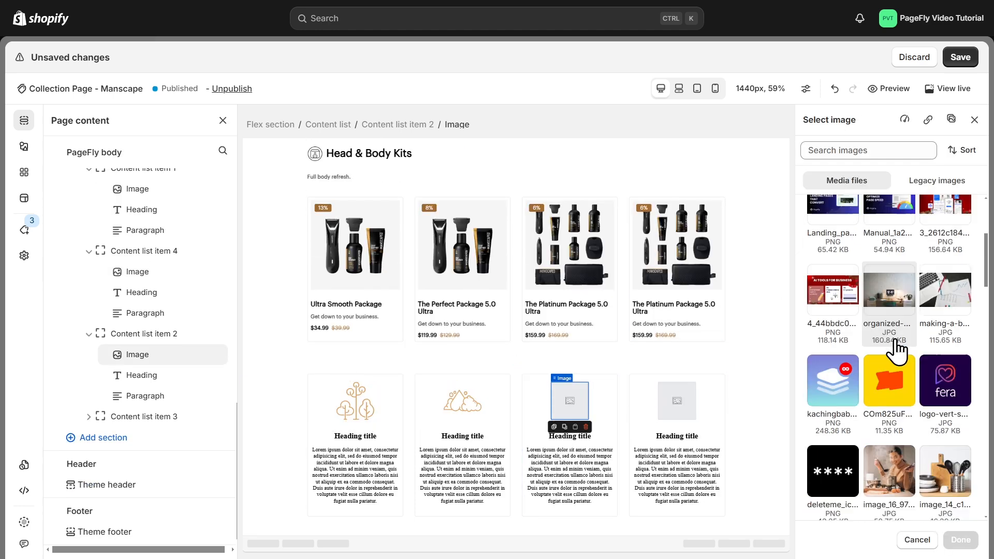
left_click(834, 390)
left_click(962, 540)
Step: Set the fourth content list item's image to the tan magnet SVG icon from the media files
left_click(670, 406)
left_click(889, 214)
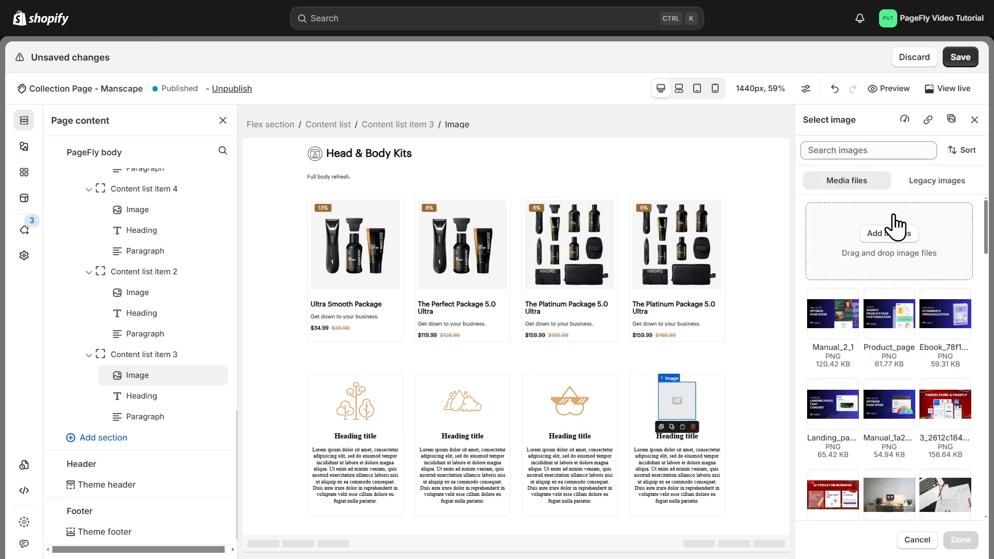
scroll(901, 331, "down", 12)
left_click(938, 463)
left_click(962, 539)
Step: Set the content color of the content list item headings to white
left_click(355, 437)
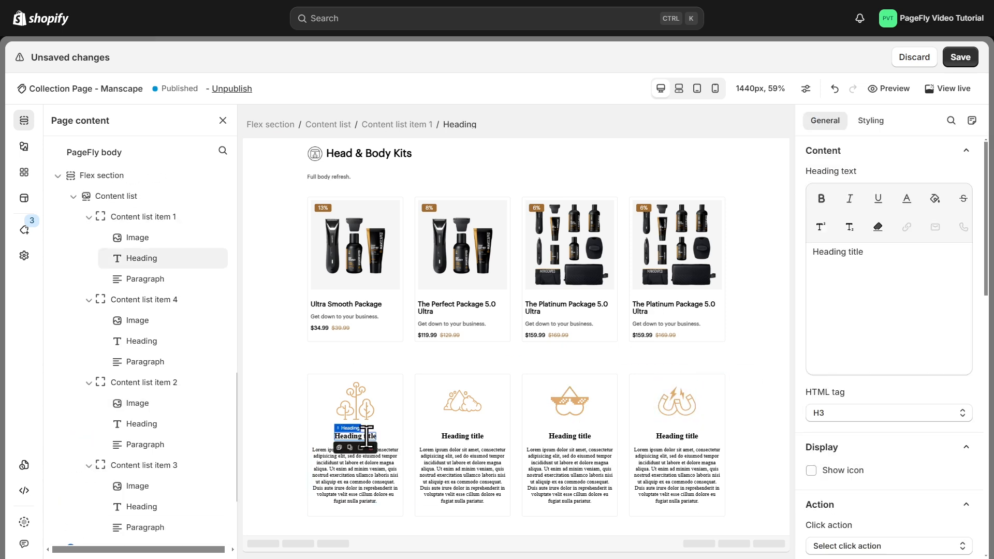
left_click(876, 124)
scroll(898, 224, "up", 5)
left_click(880, 285)
left_click(896, 501)
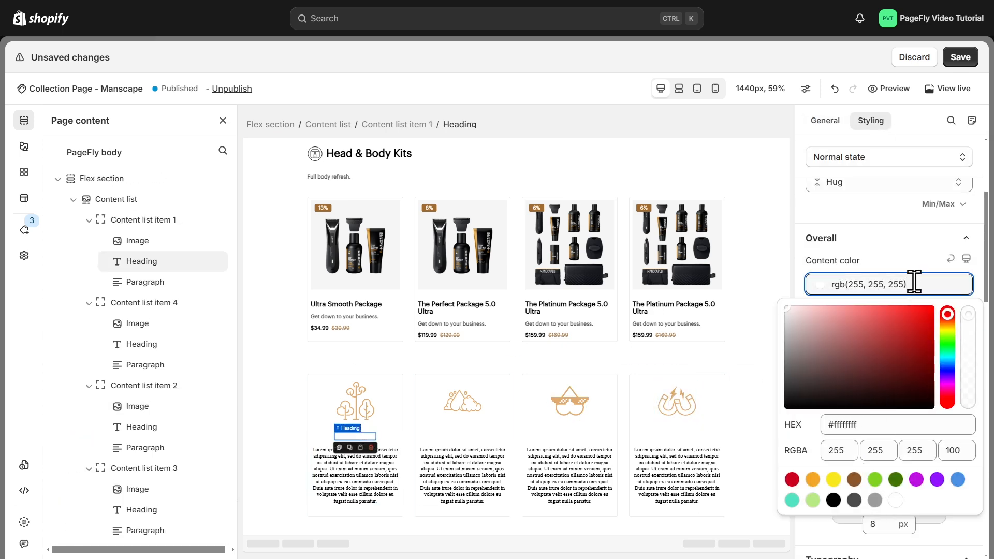
left_click(897, 497)
left_click(897, 251)
left_click(901, 284)
left_click(900, 500)
left_click(931, 532)
Step: Change the item headings' font family to Graphik, set the font size to 24 px and toggle bold
scroll(917, 430, "down", 6)
left_click(881, 261)
scroll(889, 398, "down", 6)
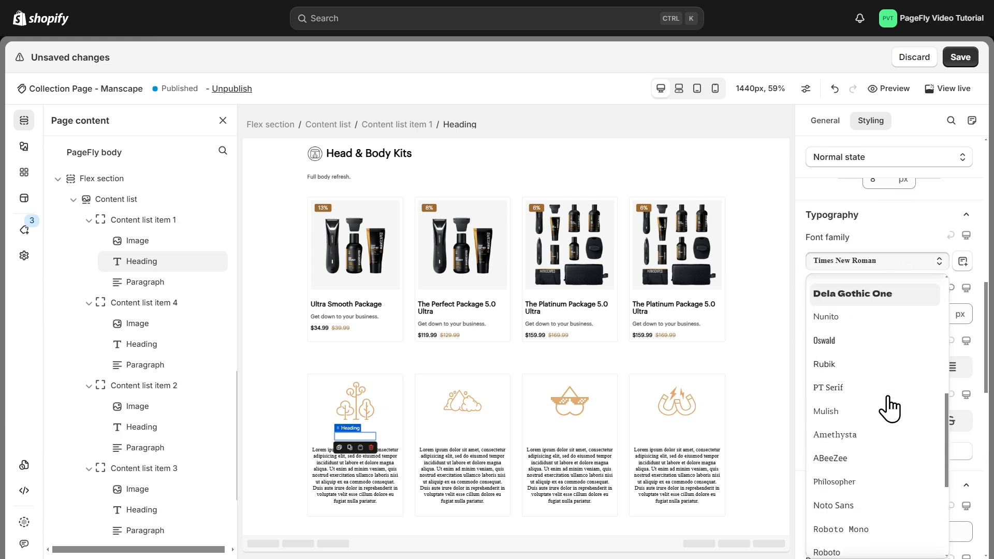
scroll(890, 409, "down", 5)
left_click(880, 485)
left_click(928, 316)
type("24")
left_click(826, 421)
Step: Set the content list paragraphs' content color to white and their font family to GraphikRegular
left_click(358, 473)
scroll(852, 294, "up", 7)
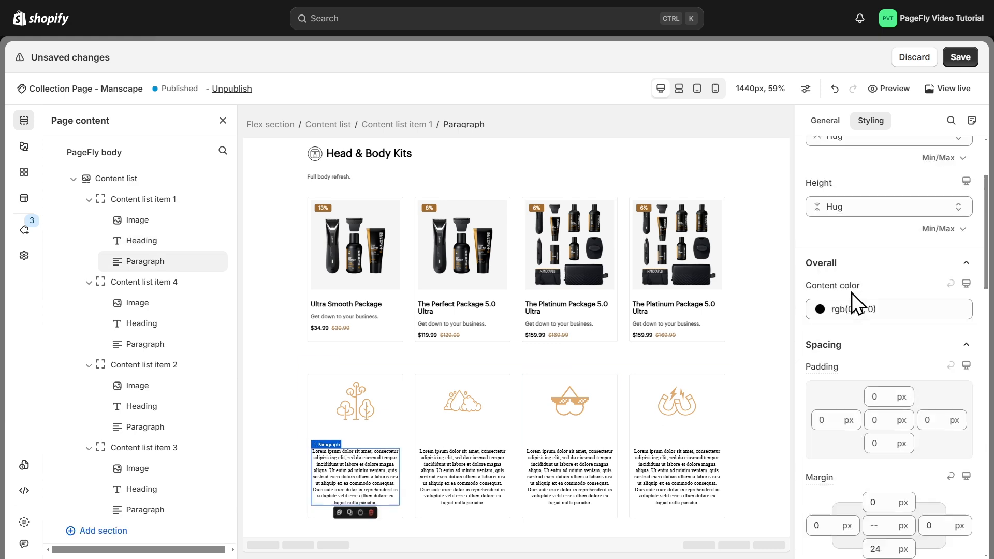
left_click(875, 396)
left_click(897, 369)
left_click(896, 433)
scroll(876, 373, "down", 7)
left_click(860, 324)
scroll(884, 409, "down", 3)
left_click(884, 388)
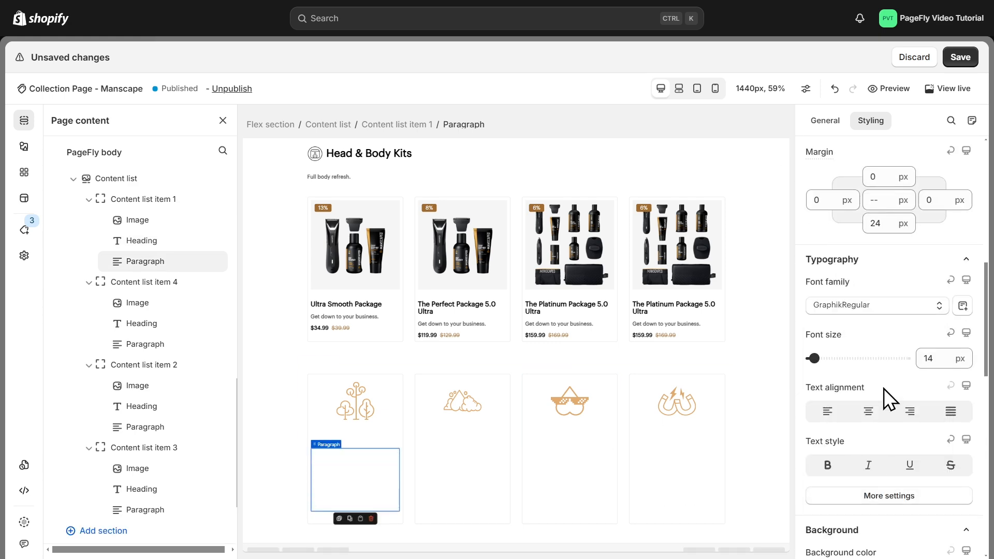
Step: Set the background color of the icon content list's section to black and remove the borders from its items
left_click(756, 396)
scroll(867, 383, "down", 8)
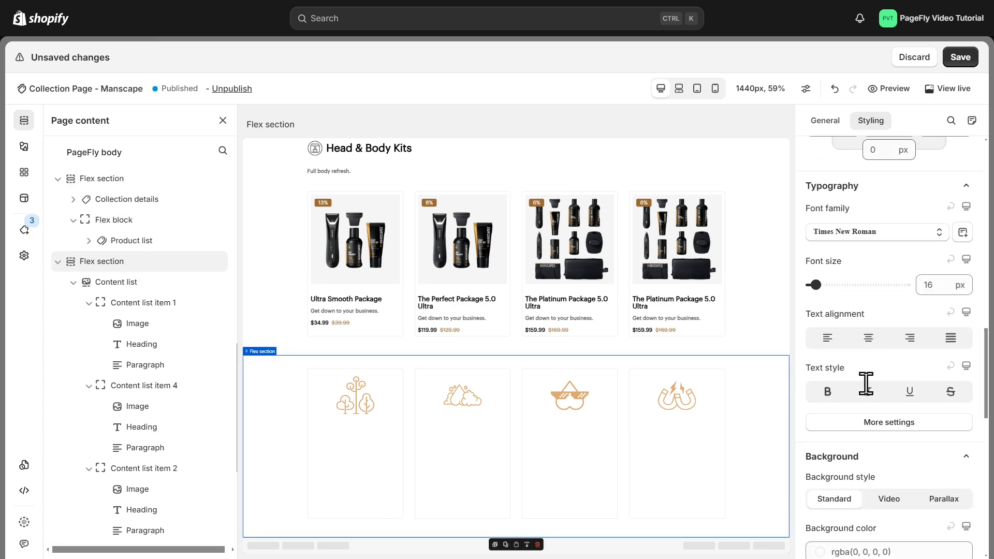
left_click(868, 387)
left_click(834, 368)
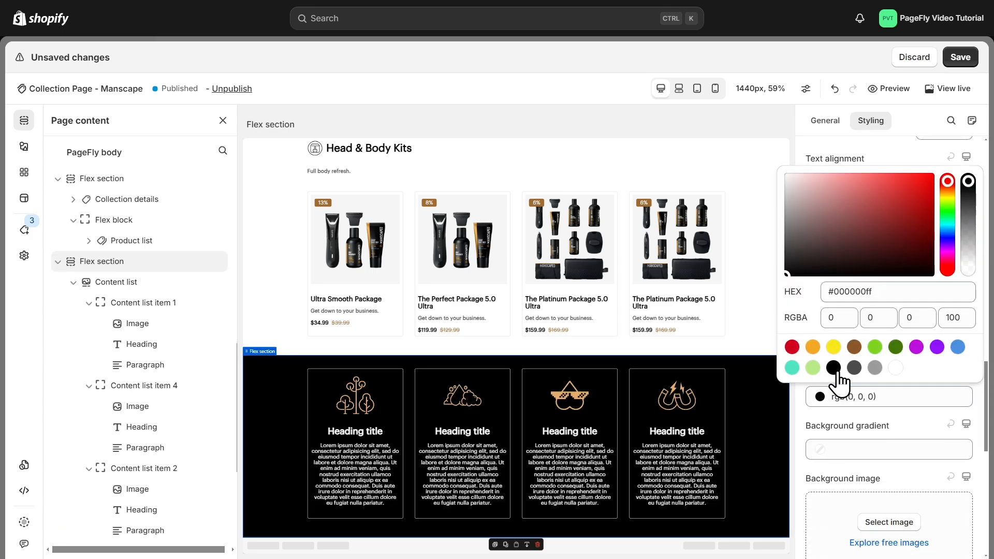
left_click(725, 409)
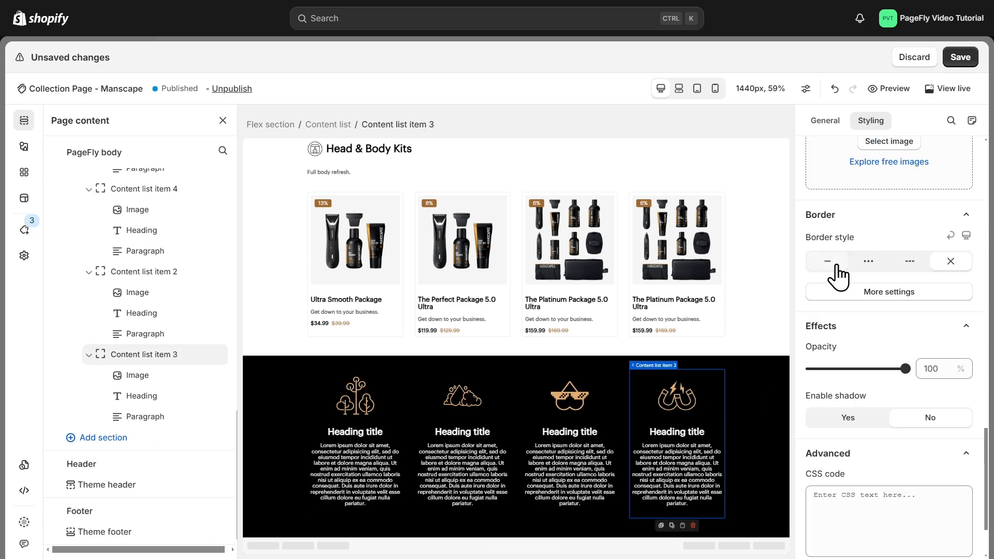
Step: Add a heading element above the content list in the black section
left_click(744, 380)
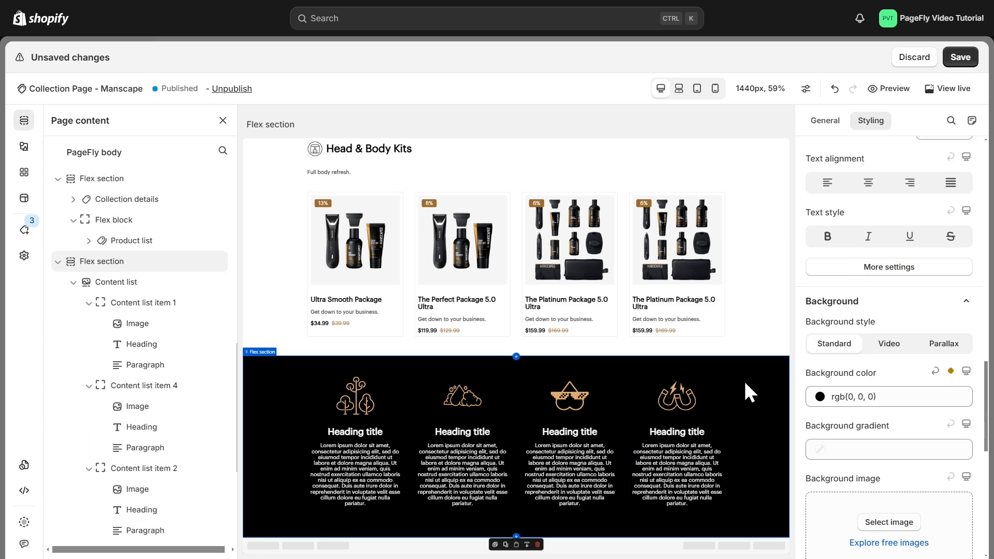
left_click(24, 146)
mouse_move(84, 205)
left_click_drag(257, 147, 455, 399)
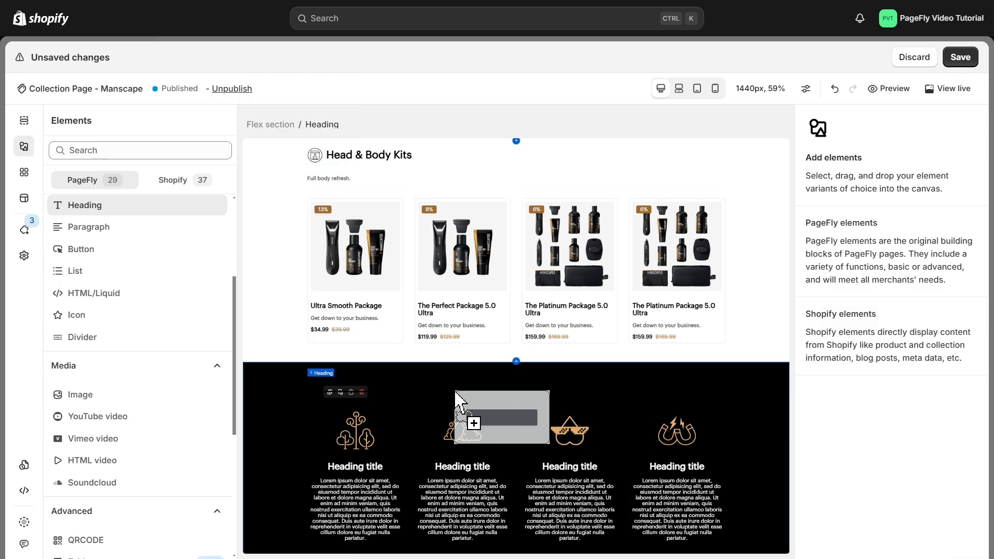
left_click_drag(456, 399, 455, 402)
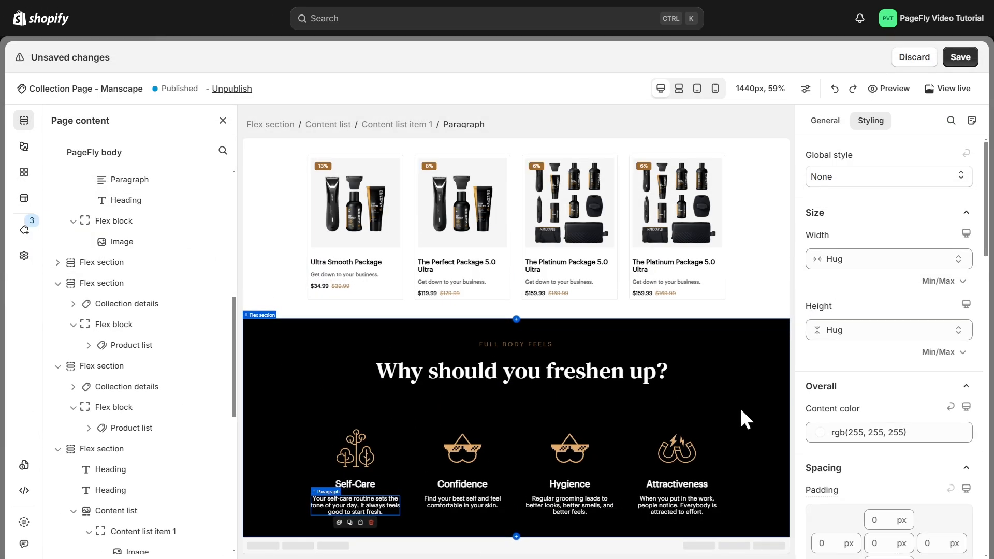
Step: Rename the flex section containing the Groin Kits products to Groin Kits
scroll(741, 410, "up", 12)
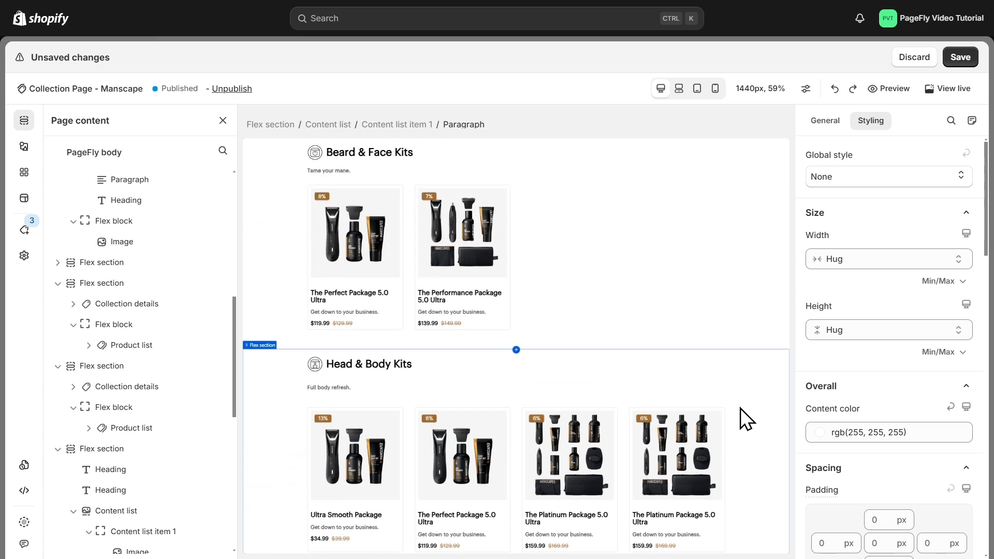
left_click(256, 321)
left_click(206, 267)
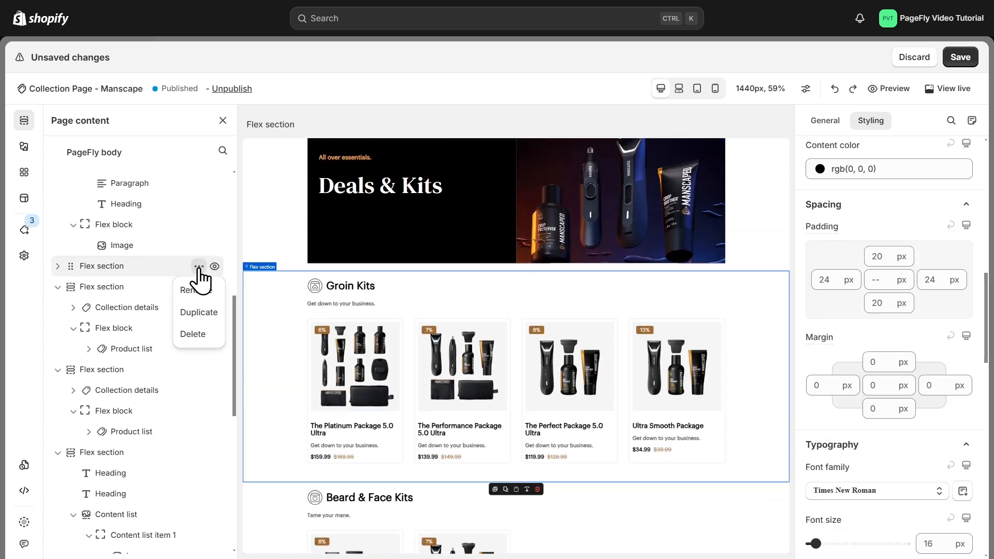
left_click(188, 289)
triple_click(159, 267)
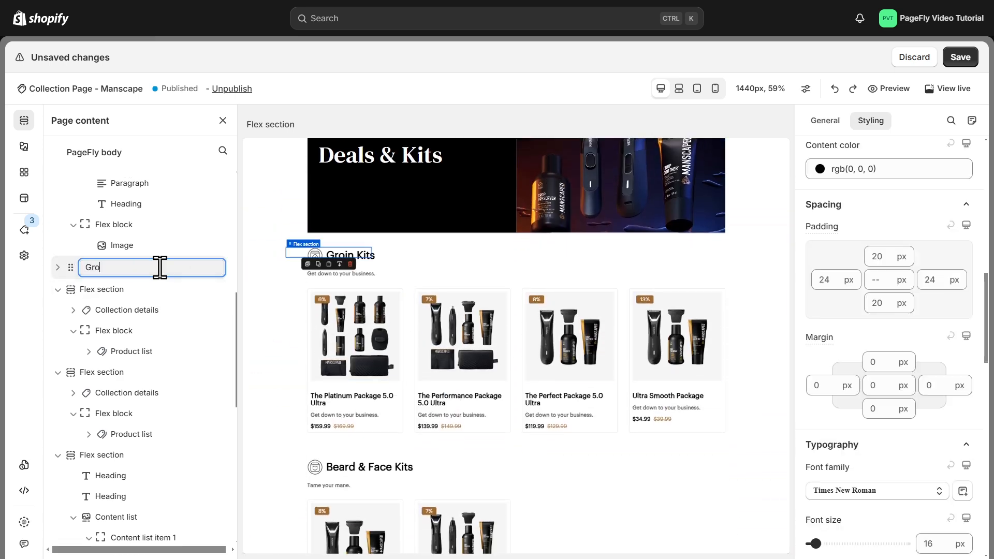
Step: Rename the next two product flex sections to Beard & Face Kits and Head & Body Kits
left_click(176, 290)
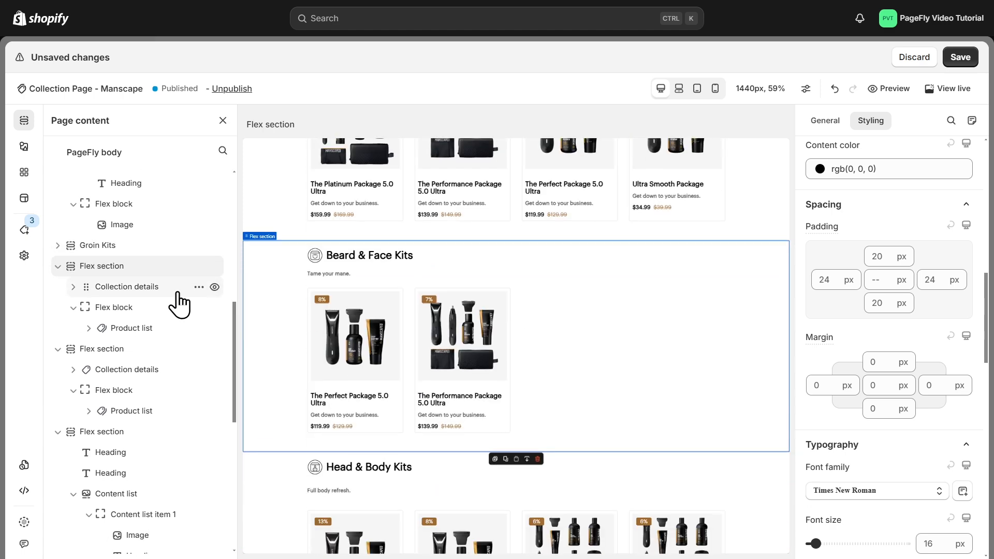
left_click(199, 266)
left_click(187, 289)
triple_click(144, 267)
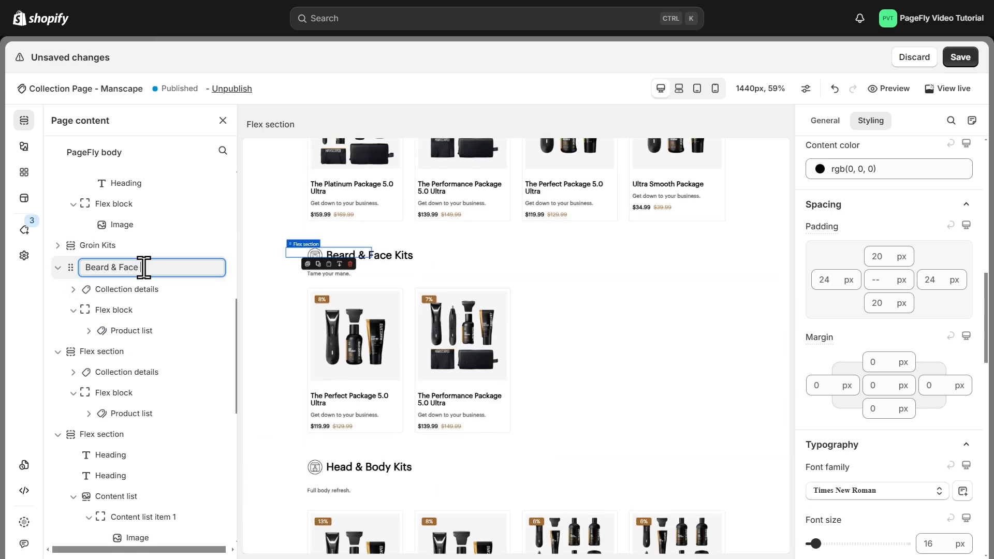
left_click(199, 352)
left_click(555, 355)
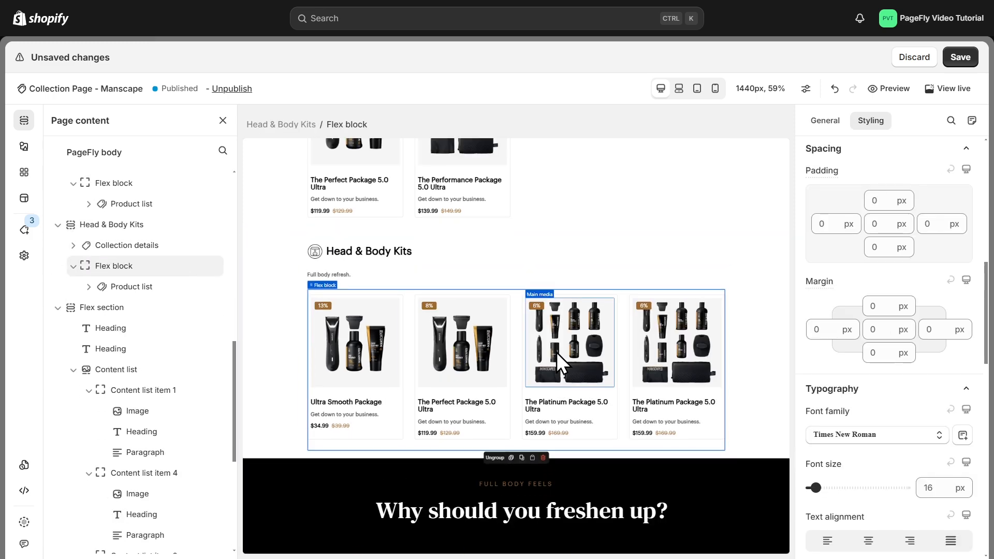
Step: Make the Groin Kits shortcut at the start of the page scroll to the Groin Kits section
scroll(556, 357, "up", 10)
left_click(418, 187)
left_click(377, 186)
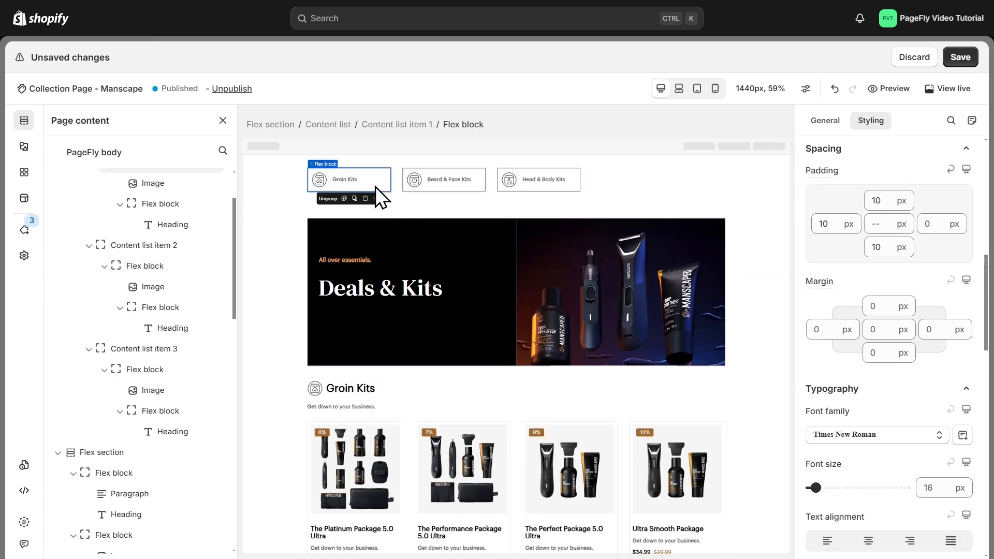
left_click(380, 125)
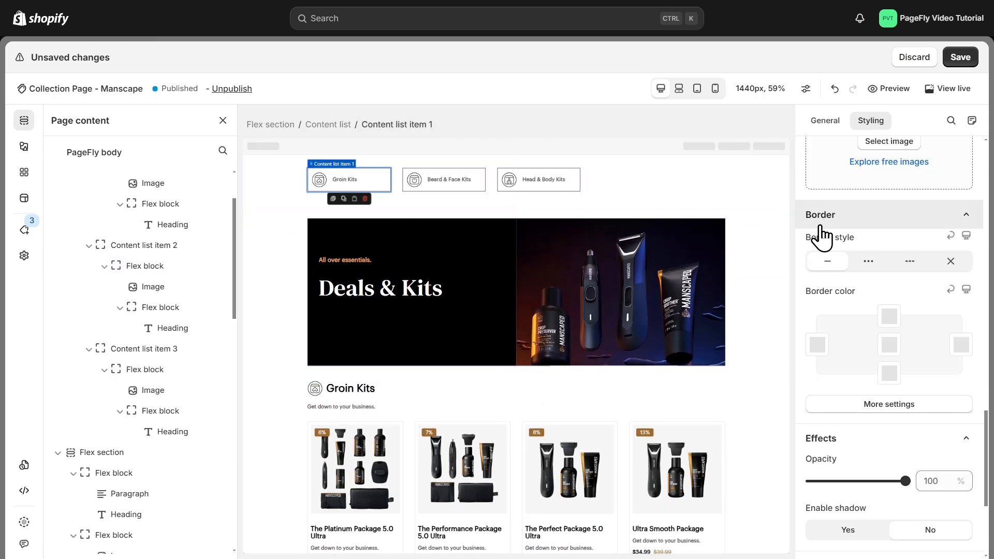
scroll(828, 241, "up", 5)
left_click(825, 121)
scroll(876, 300, "down", 1)
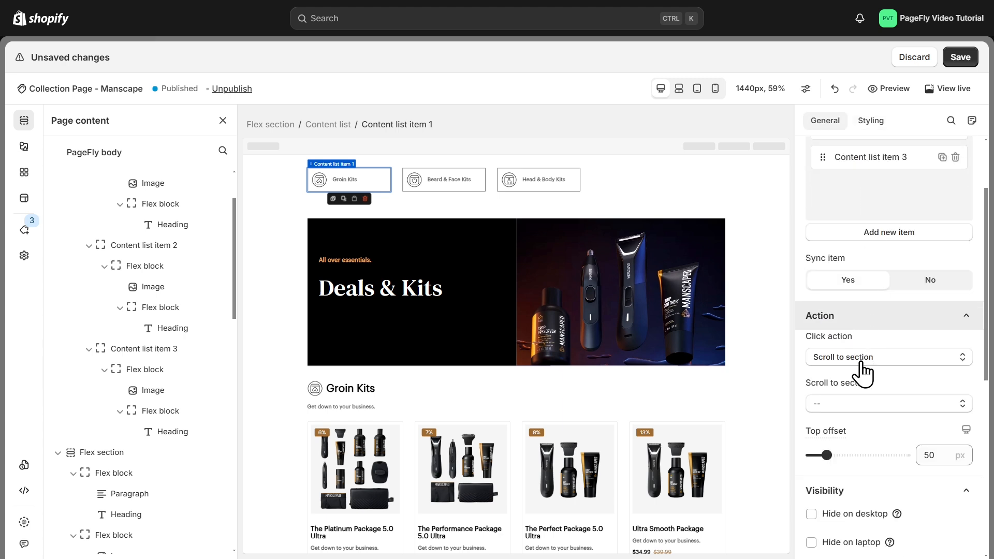
left_click(860, 404)
left_click(854, 307)
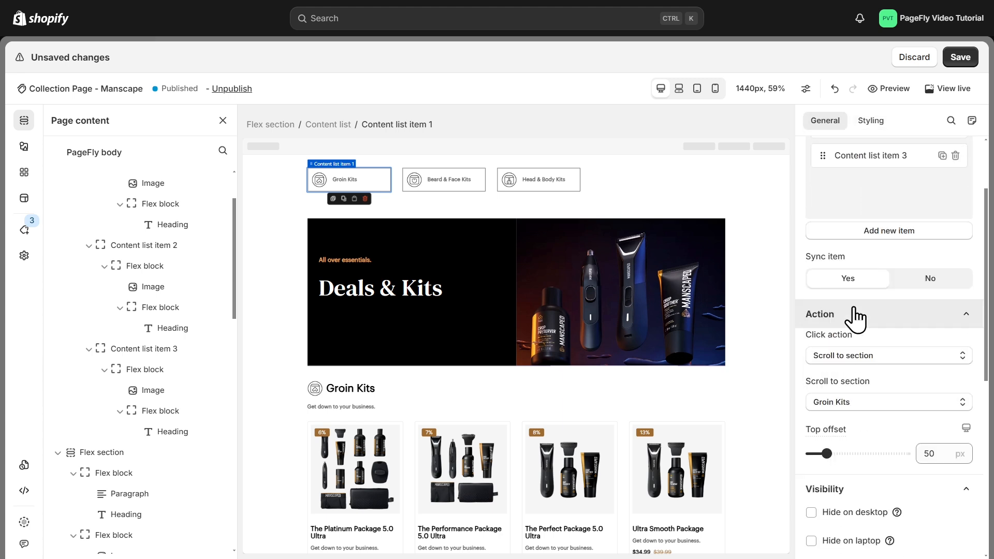
Step: Make the Beard & Face Kits shortcut scroll to the Beard & Face Kits section
scroll(876, 280, "up", 3)
left_click(880, 228)
scroll(883, 337, "down", 3)
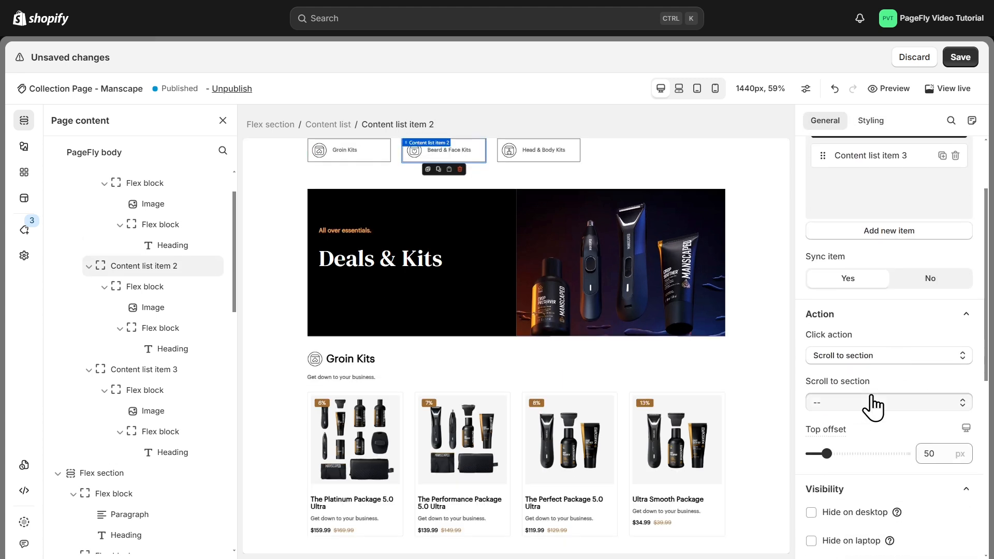
left_click(870, 403)
left_click(867, 331)
Step: Make the Head & Body Kits shortcut scroll to the Head & Body Kits section
left_click(875, 156)
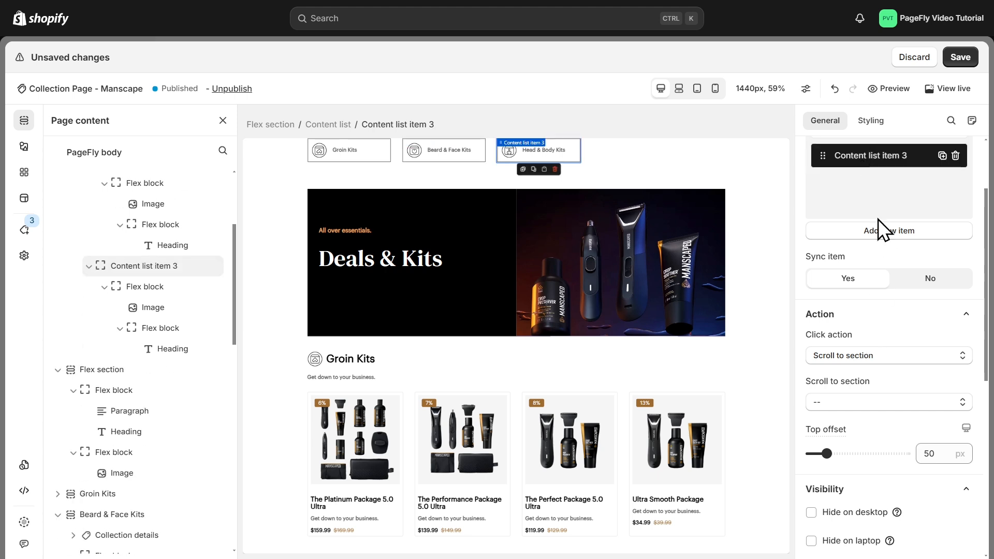
left_click(874, 402)
left_click(878, 354)
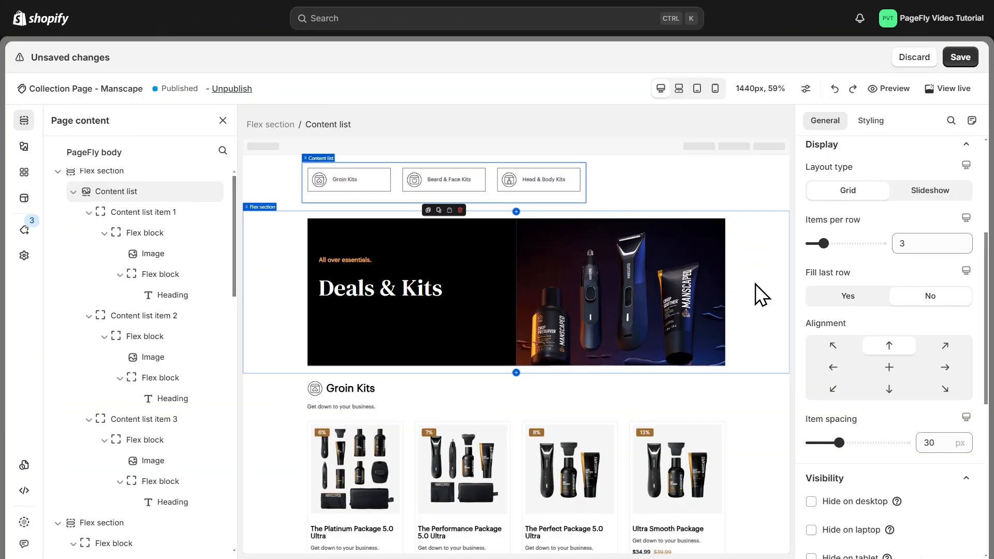
Step: In the mobile view, change the category shortcuts content list to a slideshow layout that displays partial items
left_click(715, 89)
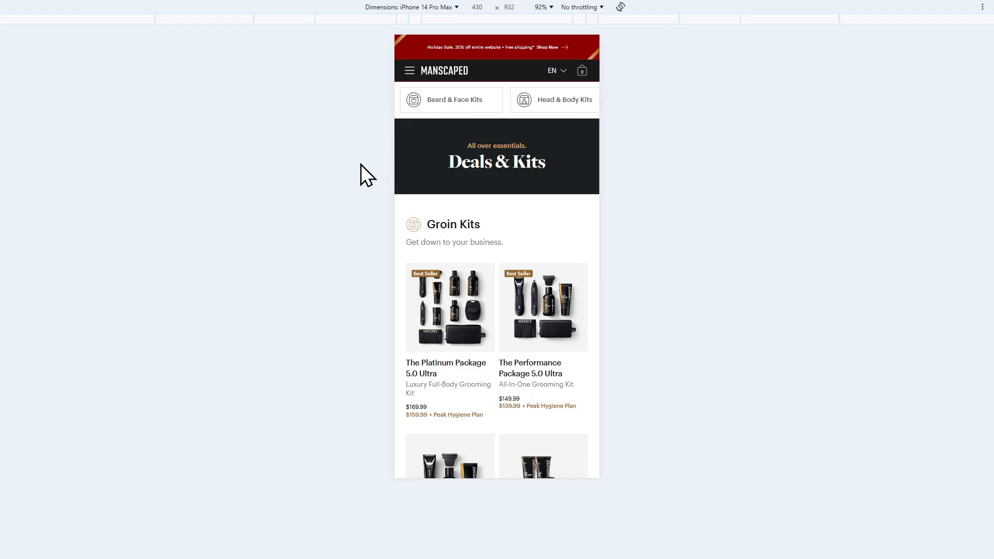
left_click_drag(422, 104, 554, 102)
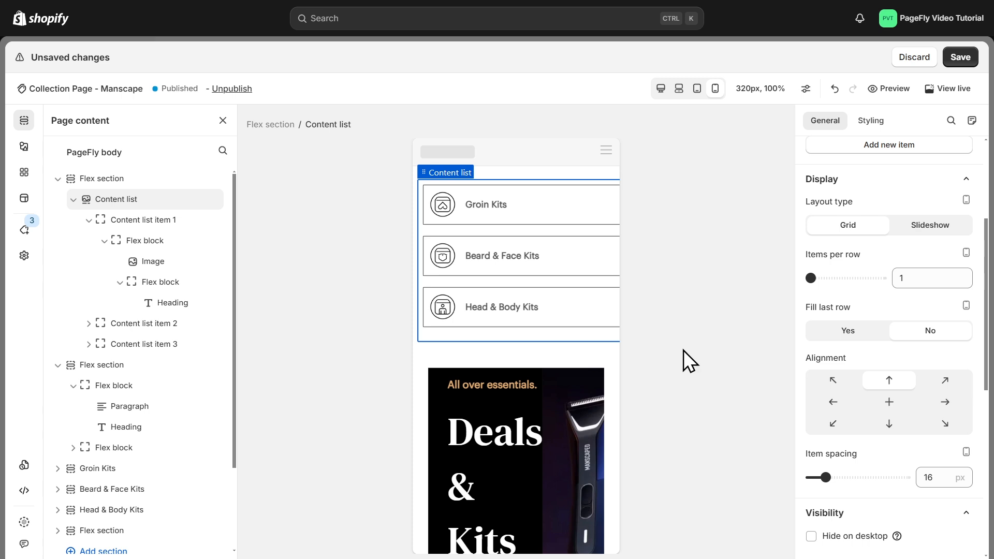
left_click(933, 225)
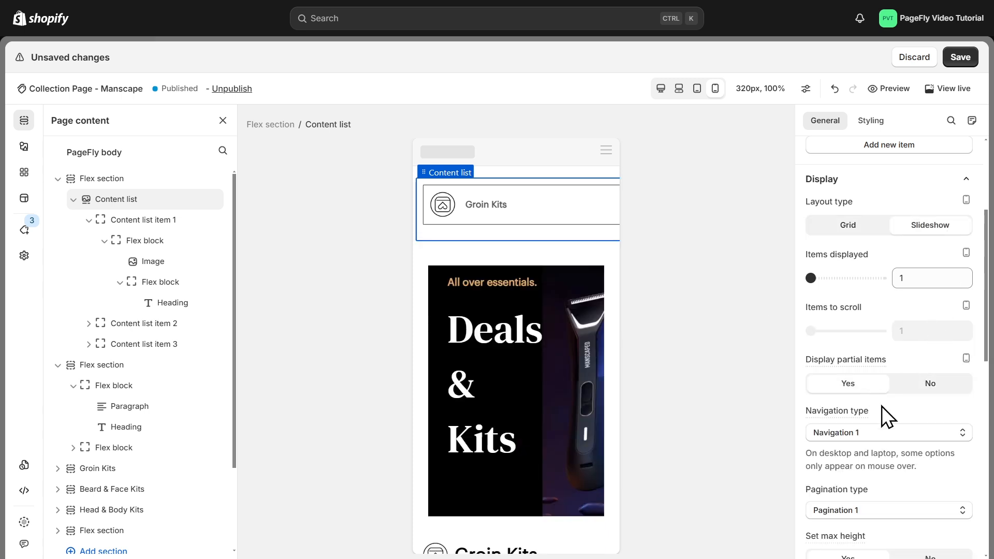
left_click(860, 293)
left_click(890, 531)
left_click(878, 417)
Step: Set the category shortcuts content list's custom width to 350 px for mobile
left_click(870, 123)
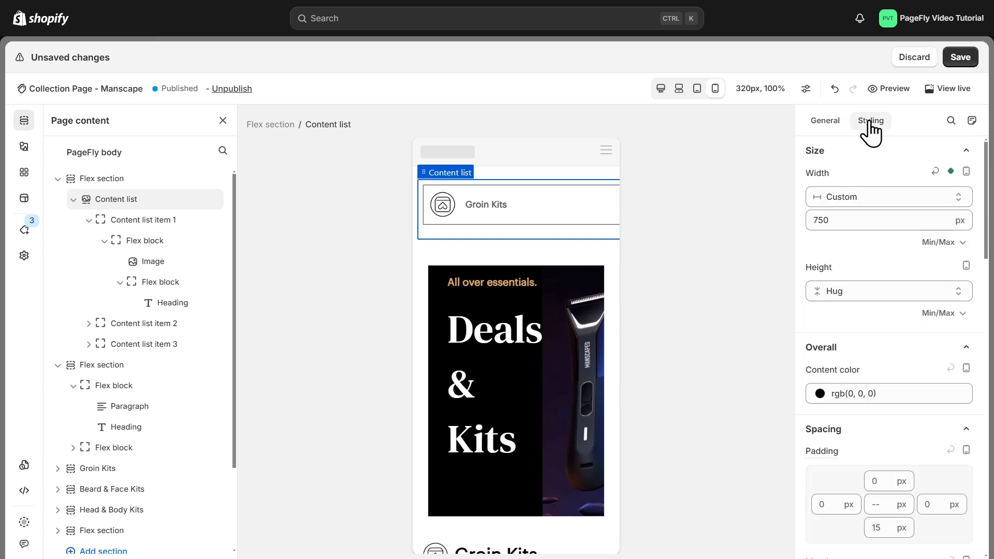
double_click(853, 219)
type("350")
Step: Give the Groin Kits shortcut's outer flex block a custom width of 200 px
left_click(162, 241)
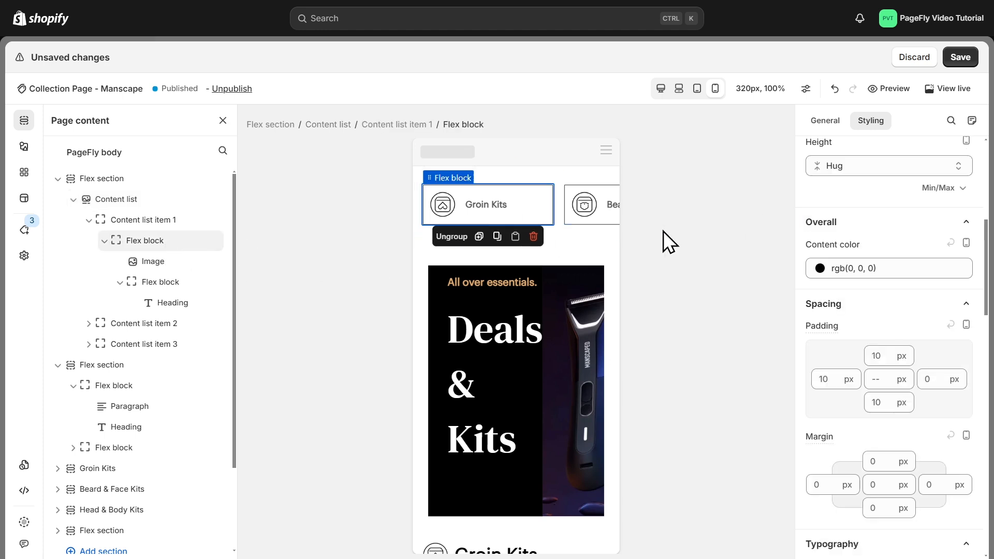
scroll(850, 251, "up", 3)
left_click(854, 264)
left_click(864, 345)
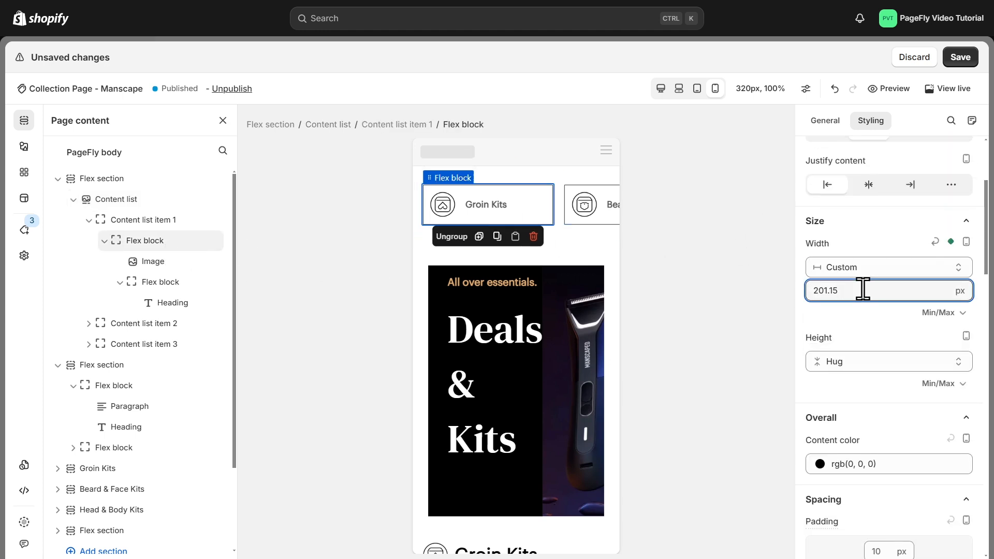
double_click(863, 289)
type("200")
Step: Set the width of the heading inside the Groin Kits shortcut to 100 px
left_click(172, 306)
scroll(889, 252, "up", 2)
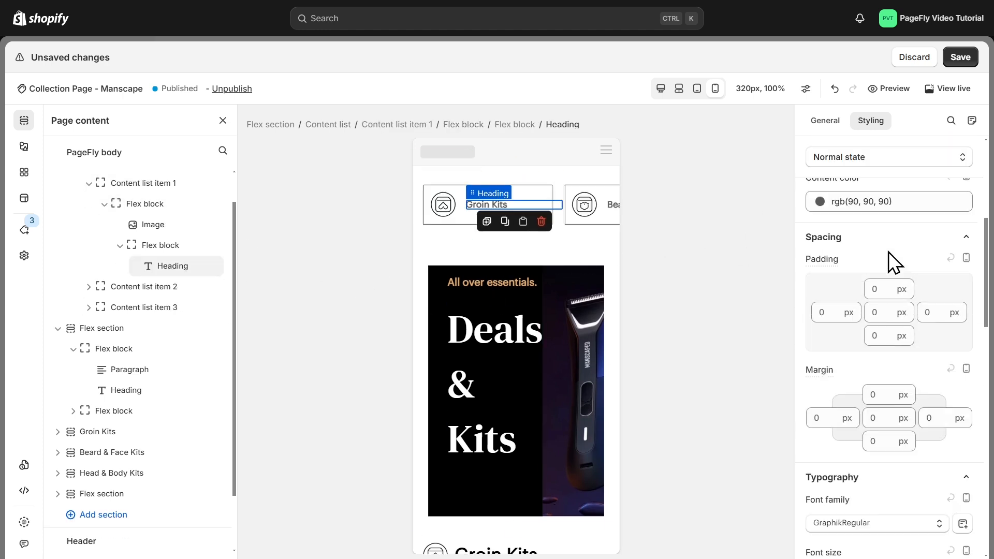
scroll(888, 251, "up", 3)
double_click(807, 239)
key("Return")
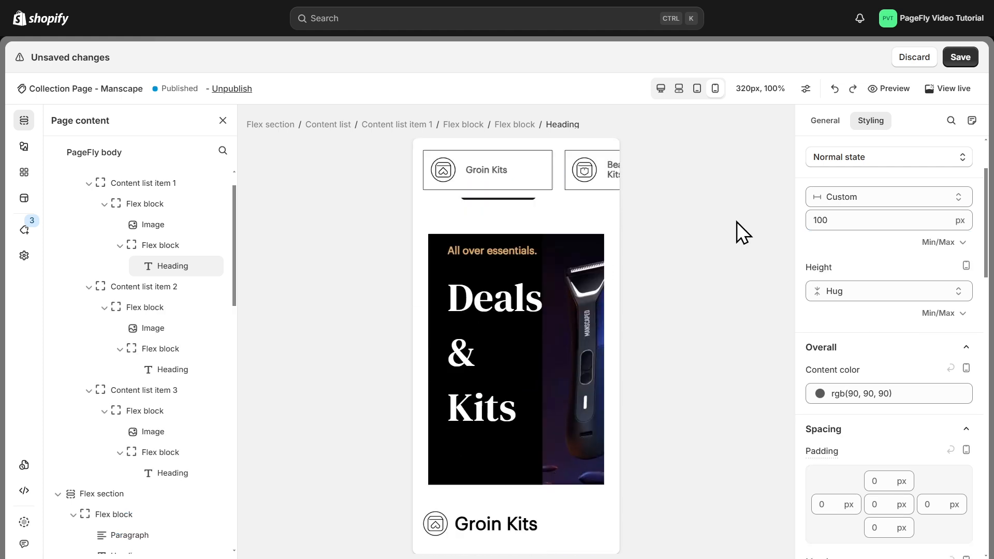
Step: Hide the banner's image block on mobile and set the Deals & Kits heading's font size to 40 px
left_click(581, 252)
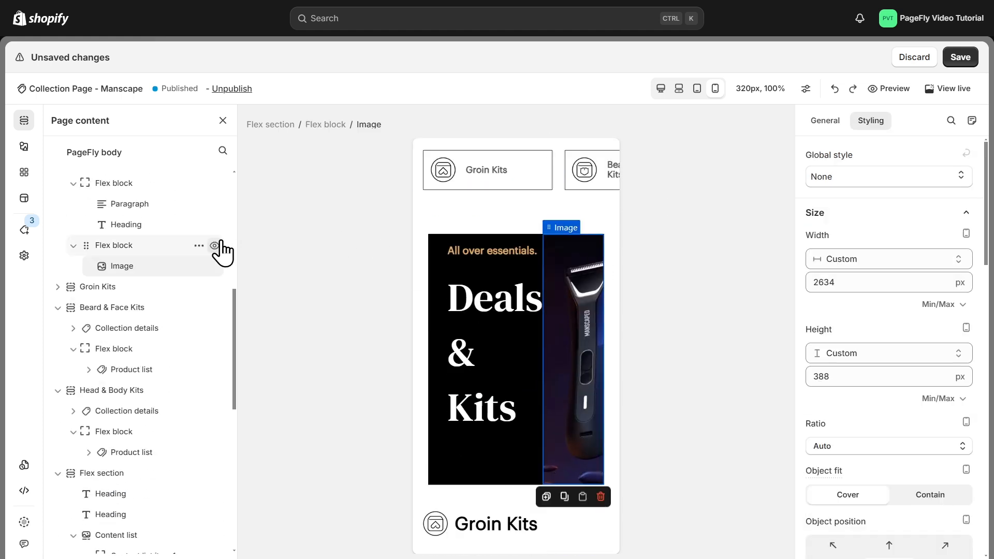
left_click(216, 245)
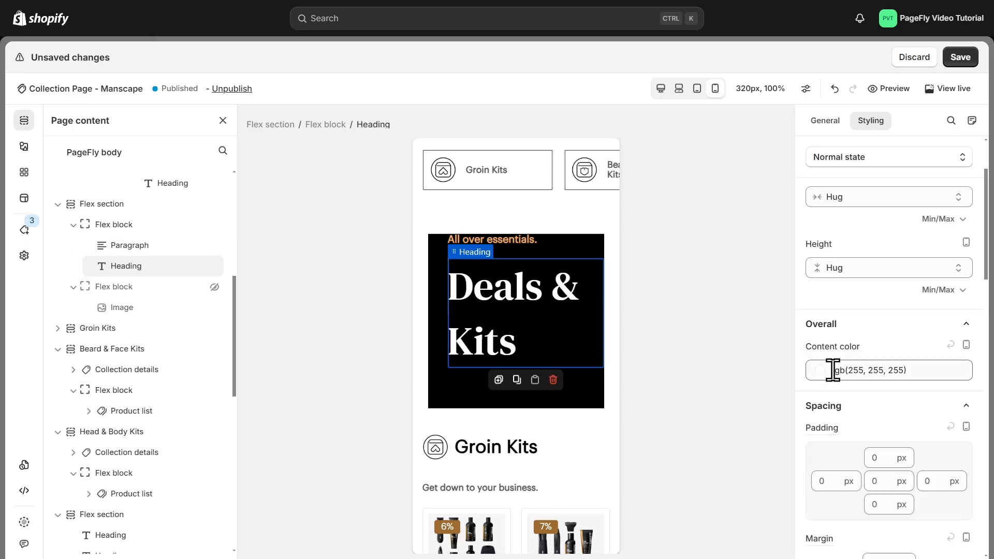
scroll(880, 362, "down", 3)
left_click(932, 383)
type("40")
Step: Set all margins of the Deals & Kits heading and the "All over essentials." paragraph to 0 px
left_click(887, 224)
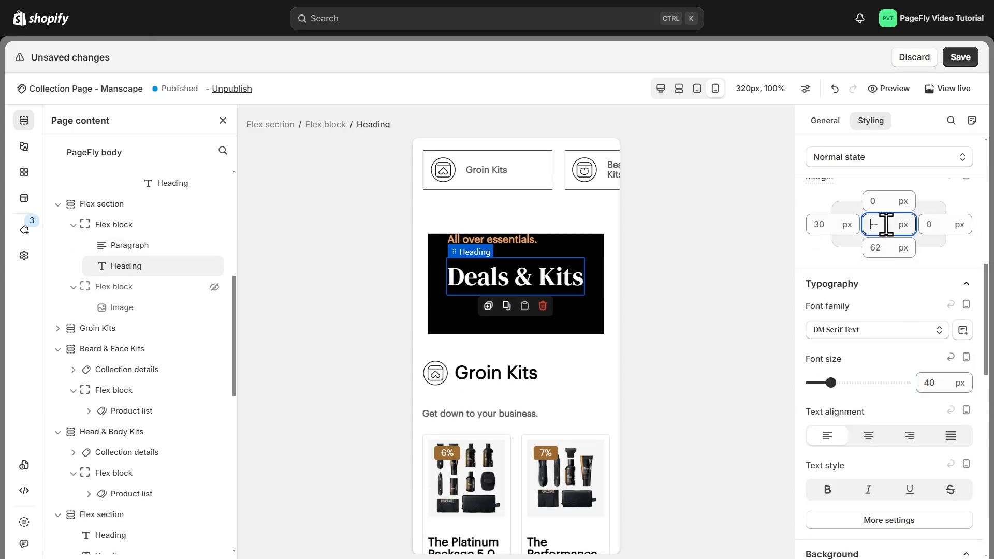
type("0")
left_click(470, 240)
scroll(888, 321, "down", 6)
left_click(888, 321)
type("0")
Step: Set the padding of the banner's flex section to 0 px on all sides
left_click(613, 261)
scroll(886, 334, "down", 7)
left_click(885, 429)
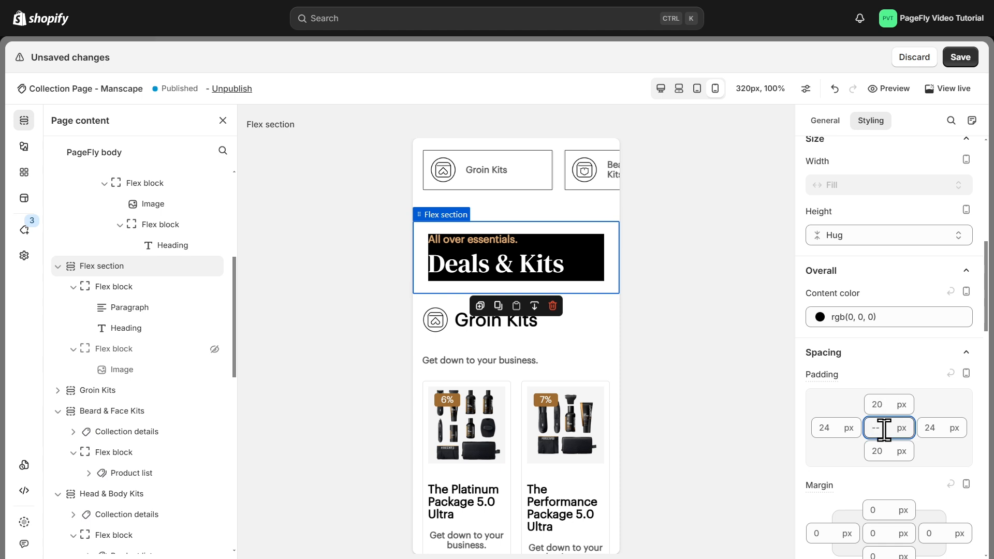
type("0")
Step: Center the content of the banner's text block and give it 40 px padding above and below
left_click(604, 260)
left_click(872, 201)
scroll(874, 286, "down", 6)
left_click(882, 304)
type("40")
left_click(885, 354)
type("40")
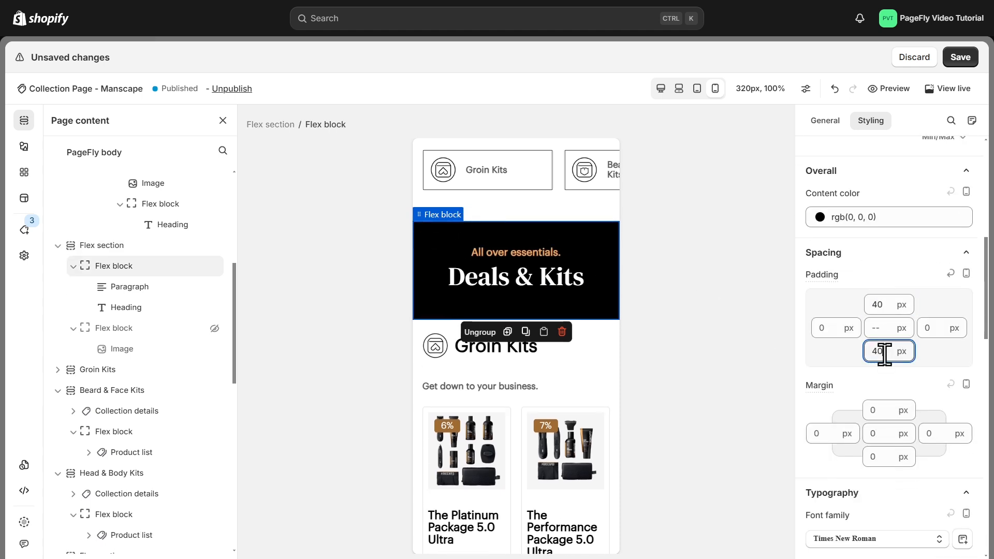
Step: Set all margins of the flex block holding the Groin Kits collection image and title to 0 px
left_click(712, 289)
left_click(586, 346)
left_click(887, 417)
type("0")
left_click(651, 379)
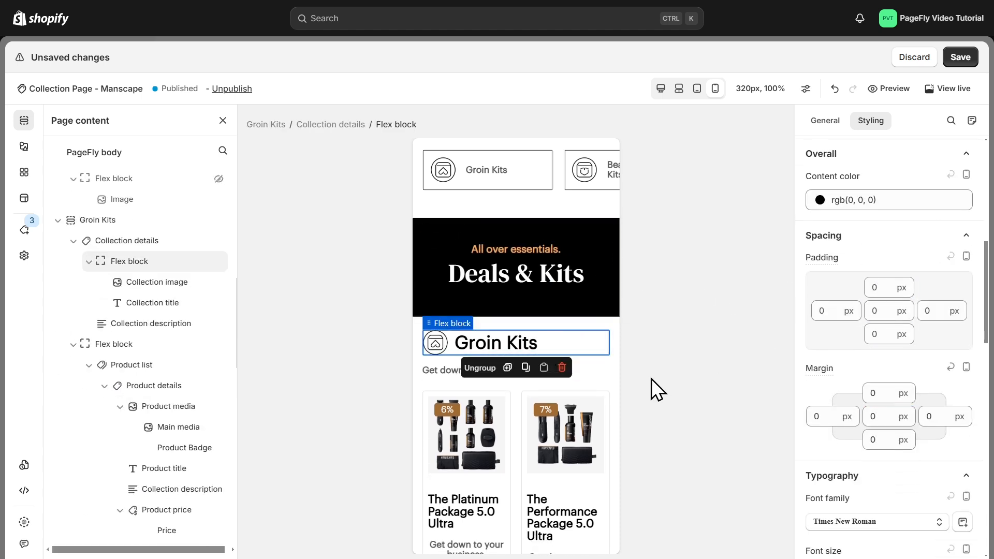
Step: Set the product title's font size to 12 px in the Groin Kits product list
scroll(549, 407, "down", 2)
left_click(481, 421)
left_click(924, 308)
type("12")
Step: Set the collection description in the Groin Kits product cards to 12 px and align it left
left_click(469, 453)
left_click(932, 262)
type("12")
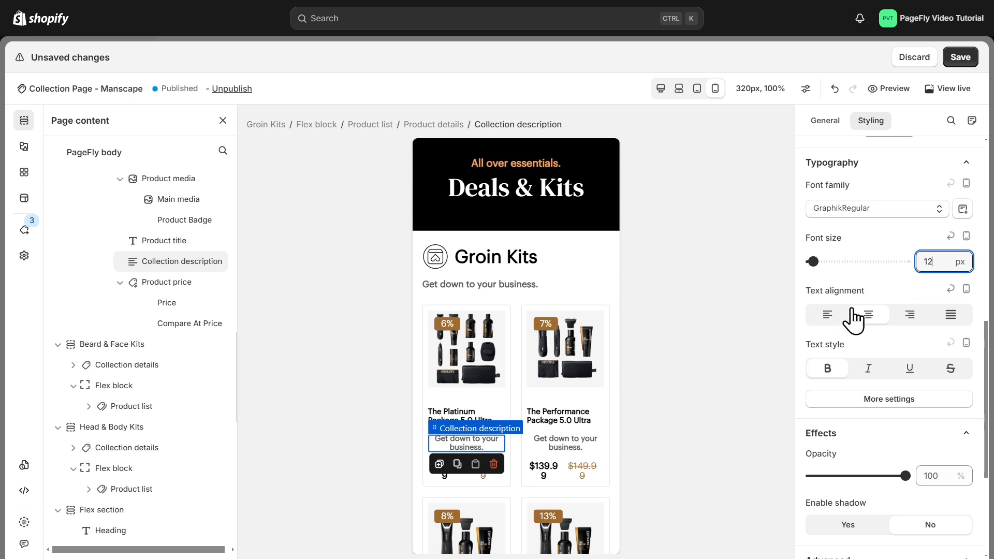
Step: Set the product price's font size to 12 px in the Groin Kits product list
left_click(443, 484)
scroll(870, 311, "down", 3)
left_click(927, 375)
type("12")
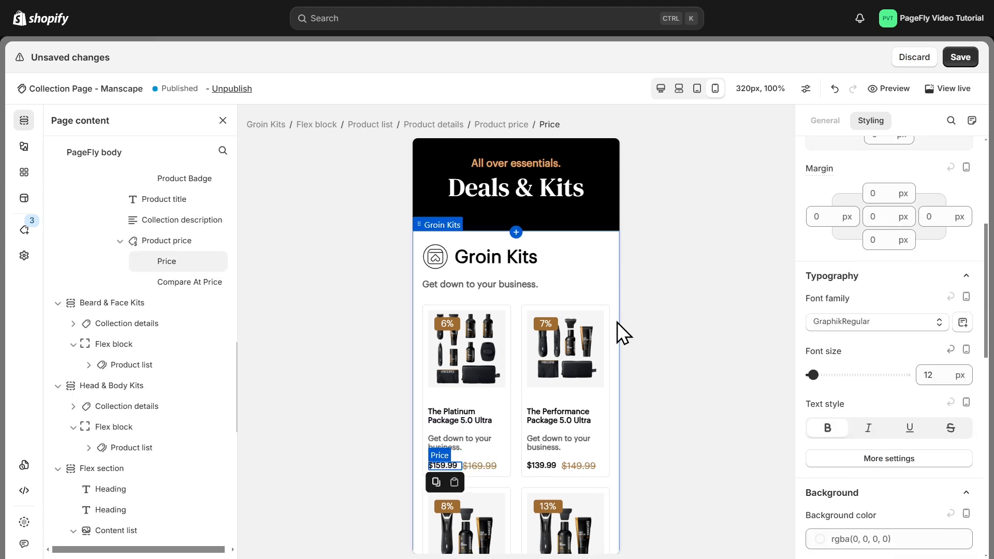
left_click(617, 322)
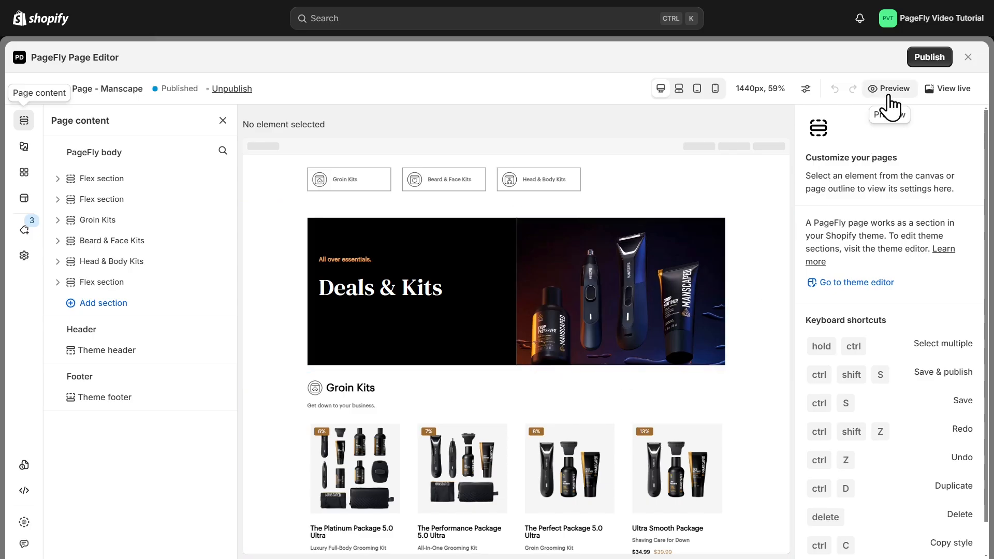
Step: Preview the collection page and examine its kit sections on desktop
left_click(890, 96)
scroll(853, 119, "down", 8)
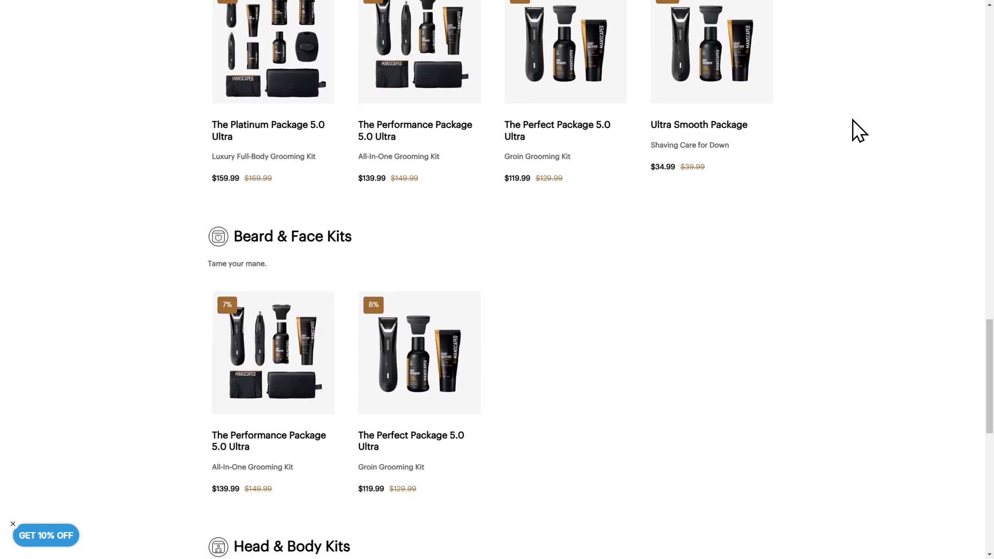
scroll(853, 120, "down", 10)
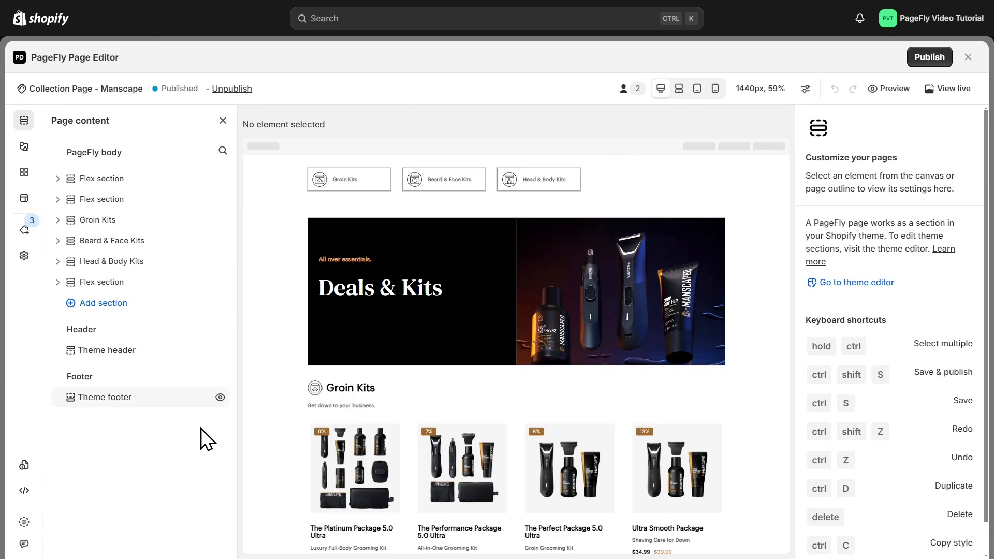
Step: Publish the collection page and check how it appears live, including the theme content above it
left_click(920, 58)
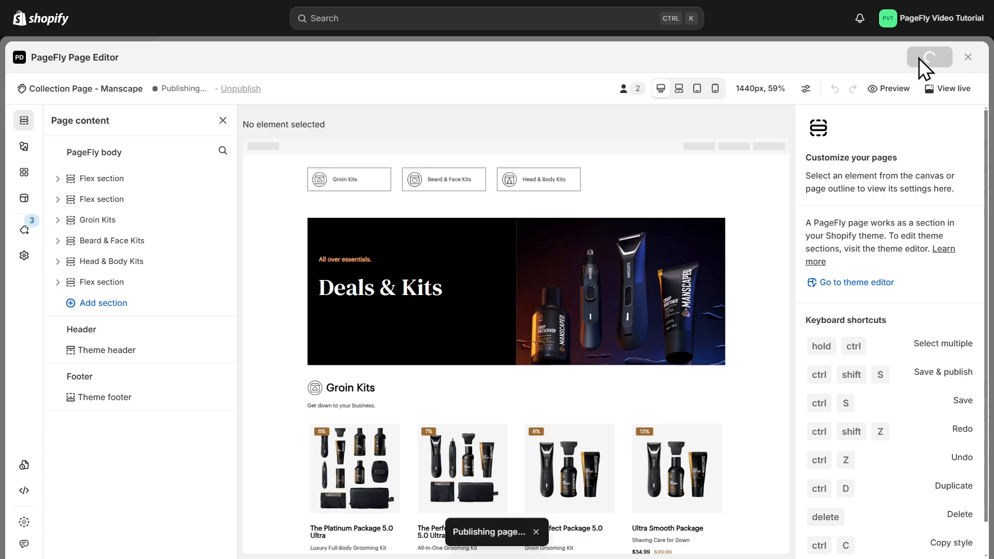
left_click(953, 89)
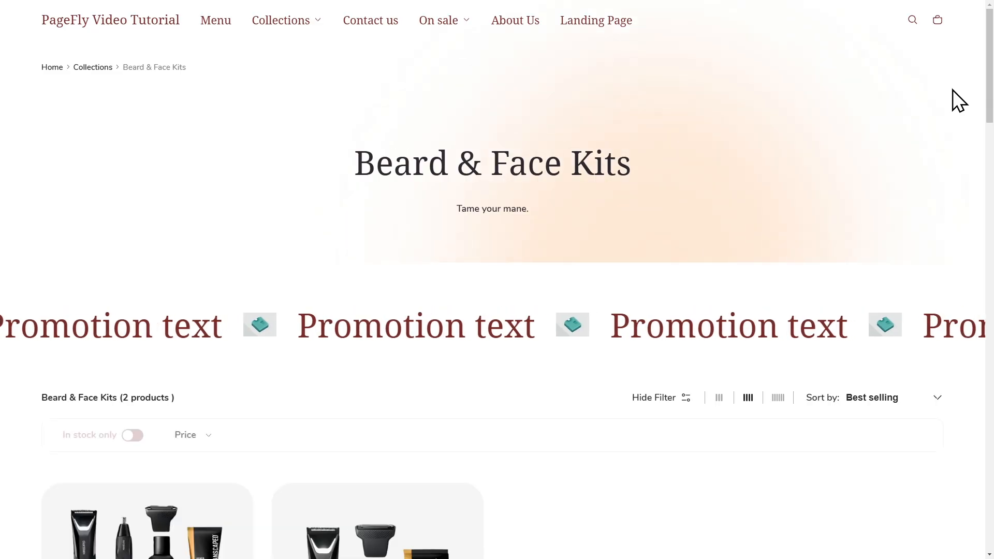
scroll(755, 82, "down", 12)
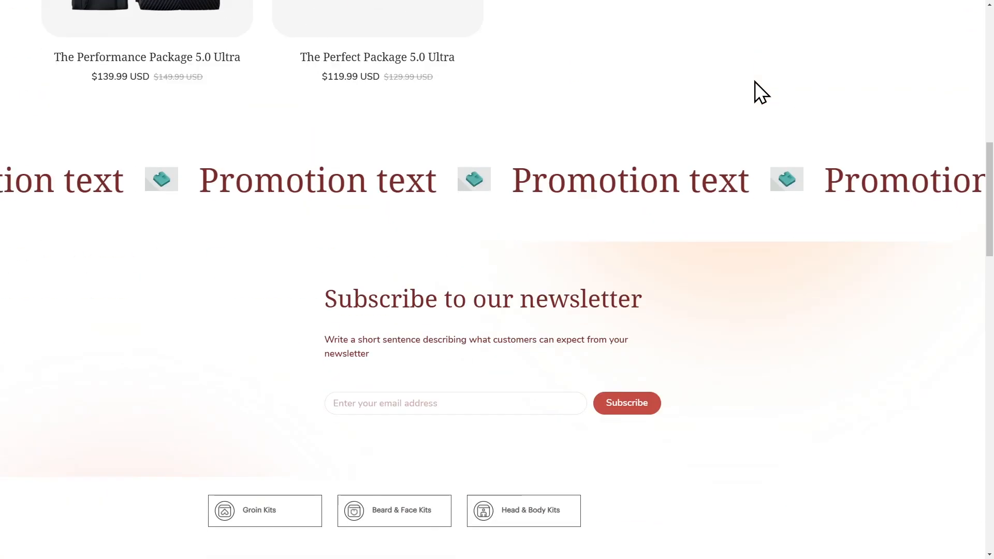
scroll(755, 81, "down", 5)
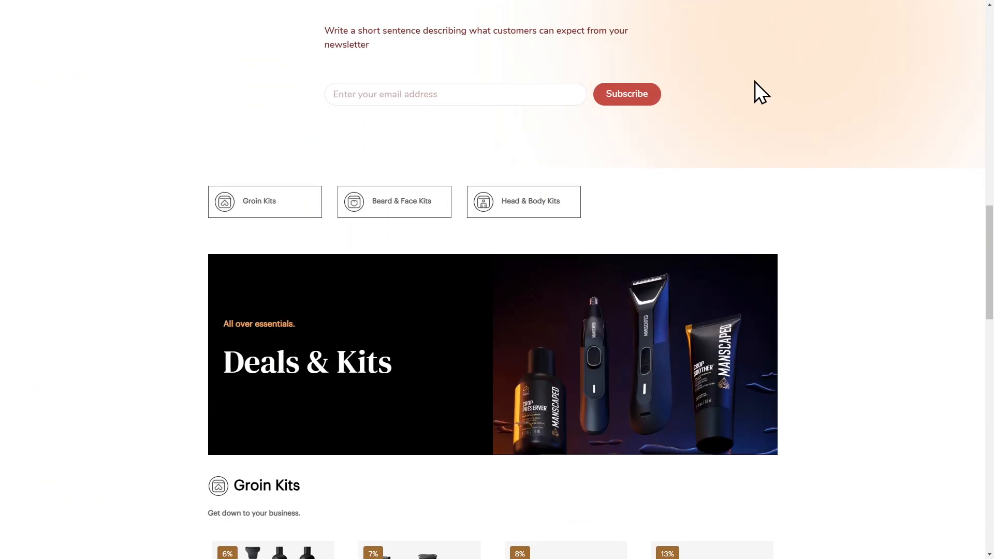
scroll(756, 82, "up", 15)
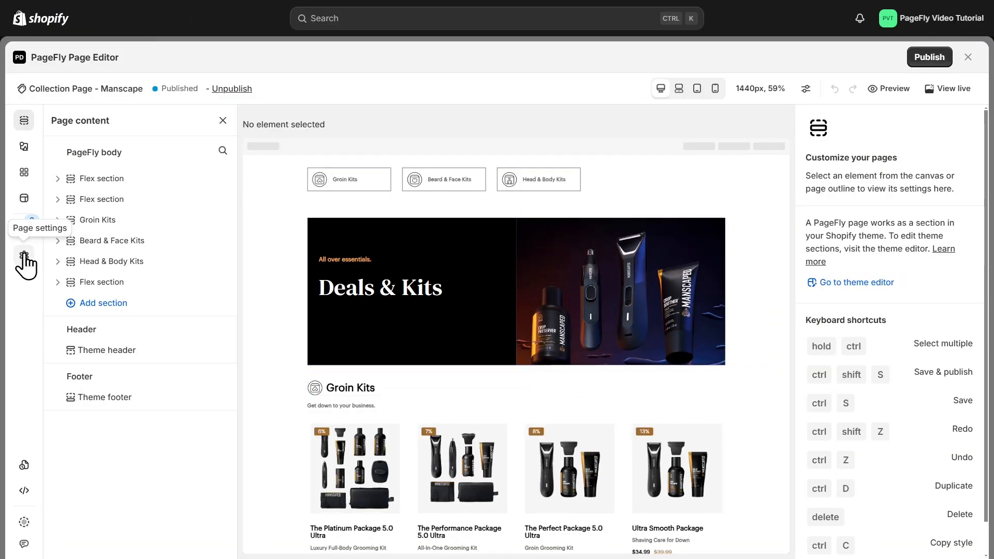
Step: Open the theme editor for this collection template from the page settings
left_click(23, 255)
scroll(131, 359, "down", 2)
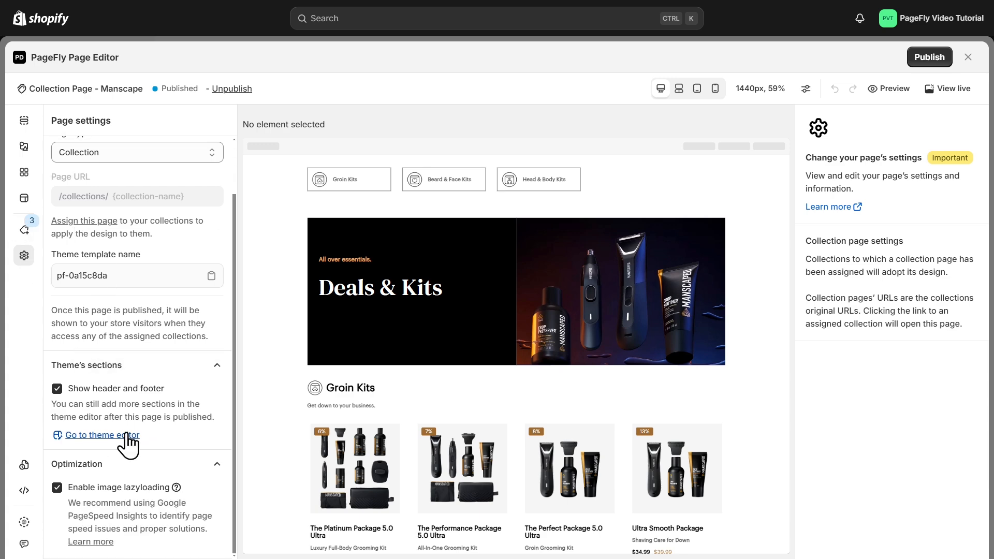
left_click(104, 437)
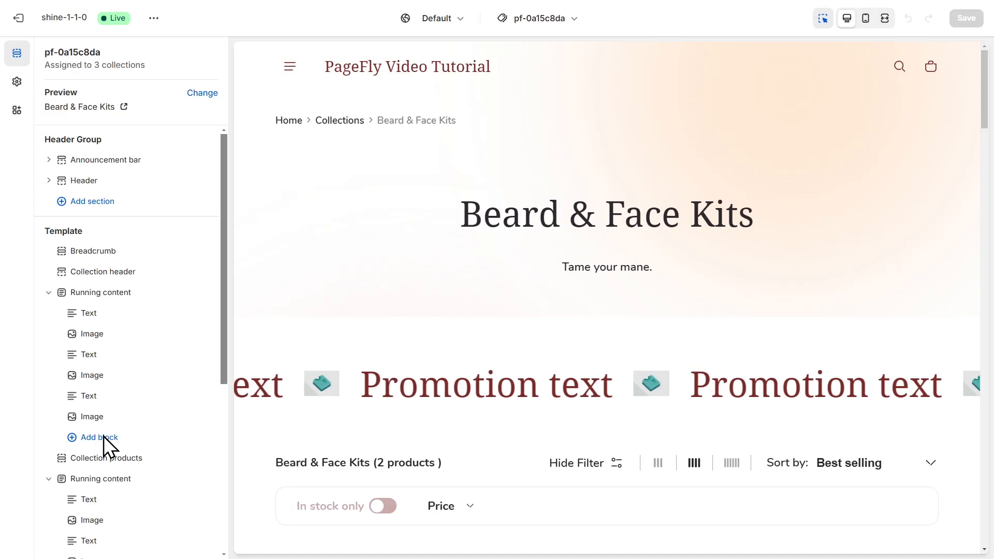
Step: Hide the template's Breadcrumb, Collection header, both Running content, Collection products and Newsletter sections
left_click(201, 251)
left_click(201, 272)
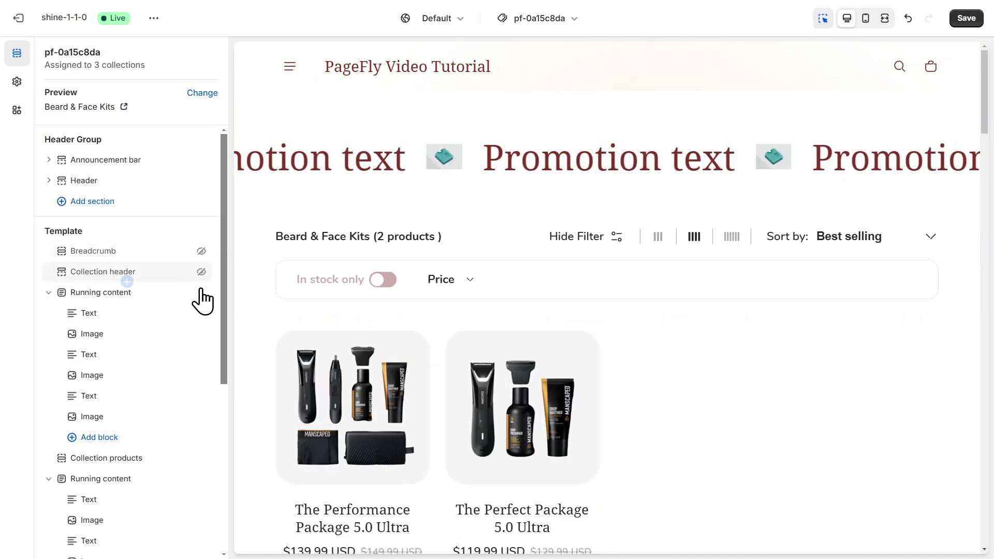
left_click(202, 293)
scroll(205, 311, "down", 3)
left_click(201, 389)
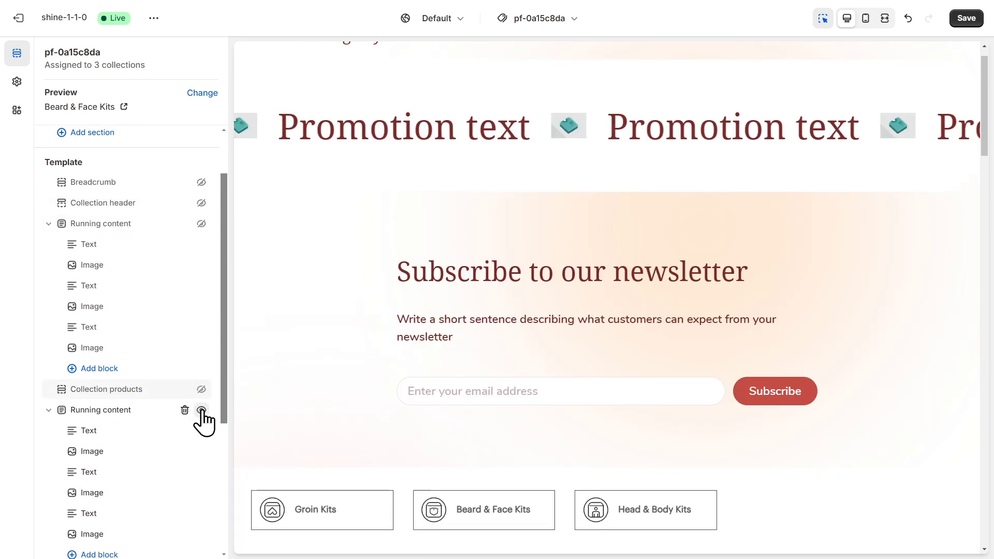
left_click(202, 410)
scroll(203, 420, "down", 3)
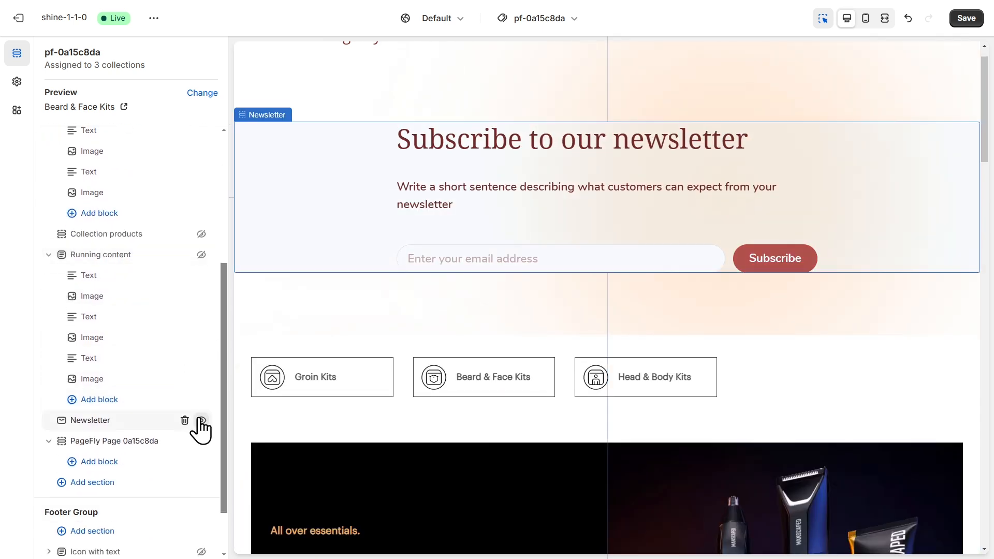
left_click(202, 420)
Step: Save the theme changes and review the live collection page down to its end
left_click(966, 19)
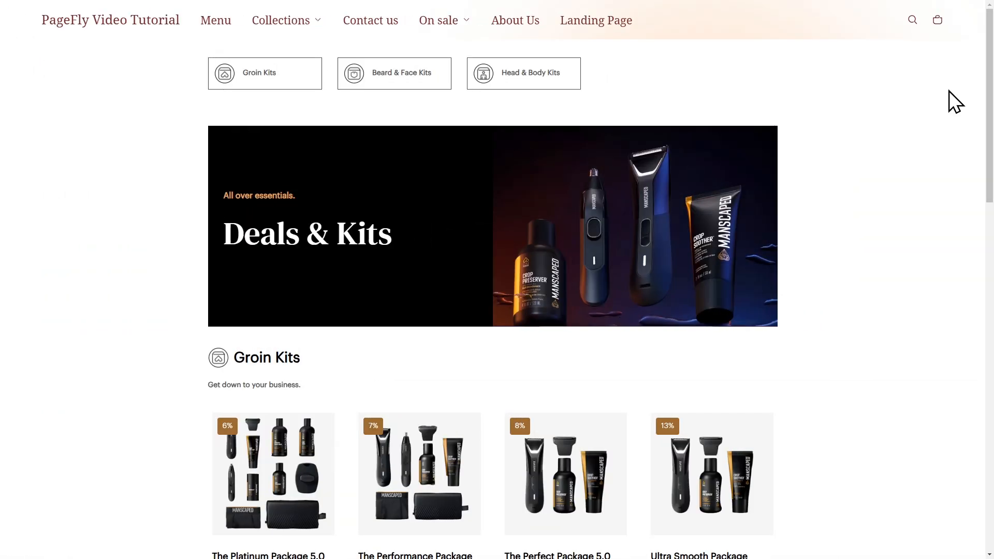
scroll(951, 98, "down", 5)
scroll(950, 91, "down", 15)
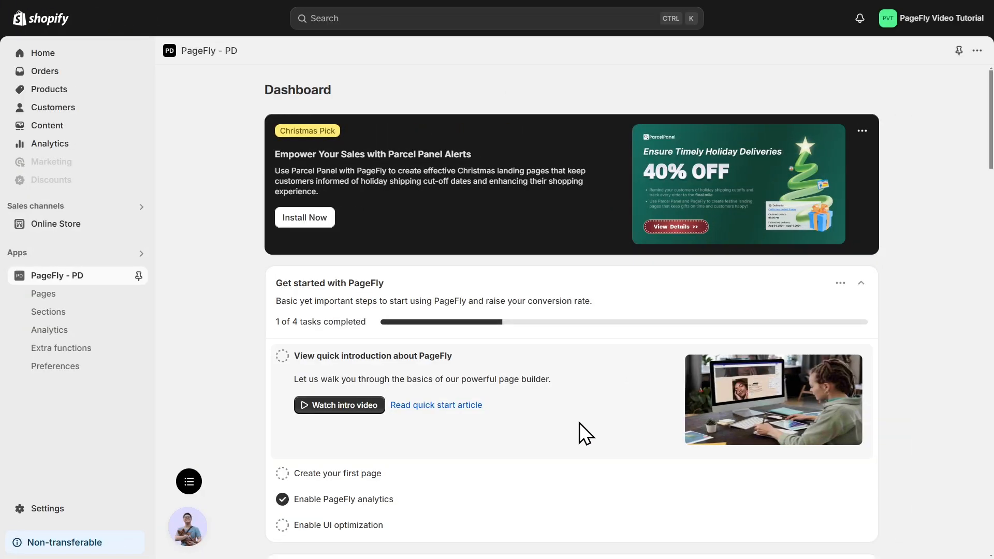
Step: Open the store's main menu for editing in the Shopify admin
left_click(47, 125)
left_click(44, 179)
left_click(235, 117)
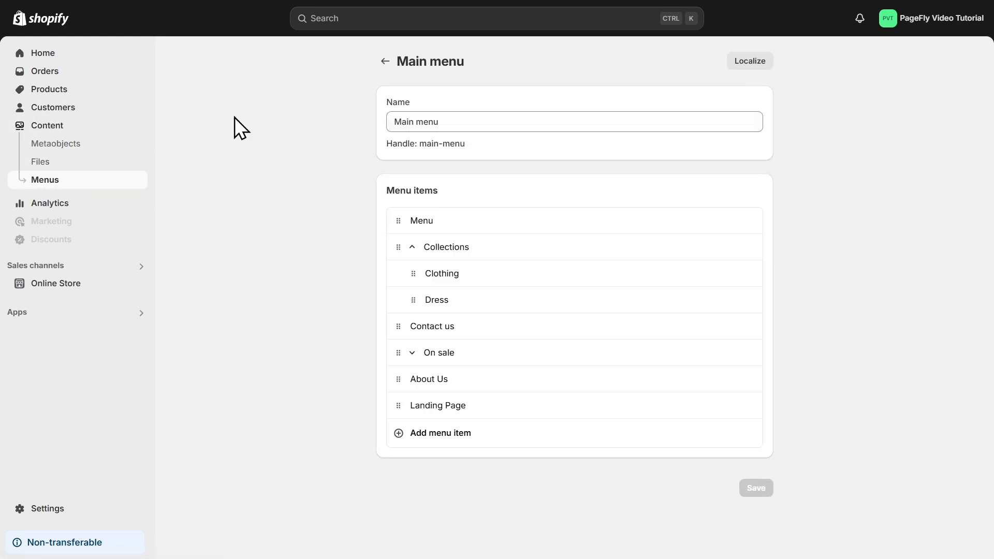
left_click(517, 434)
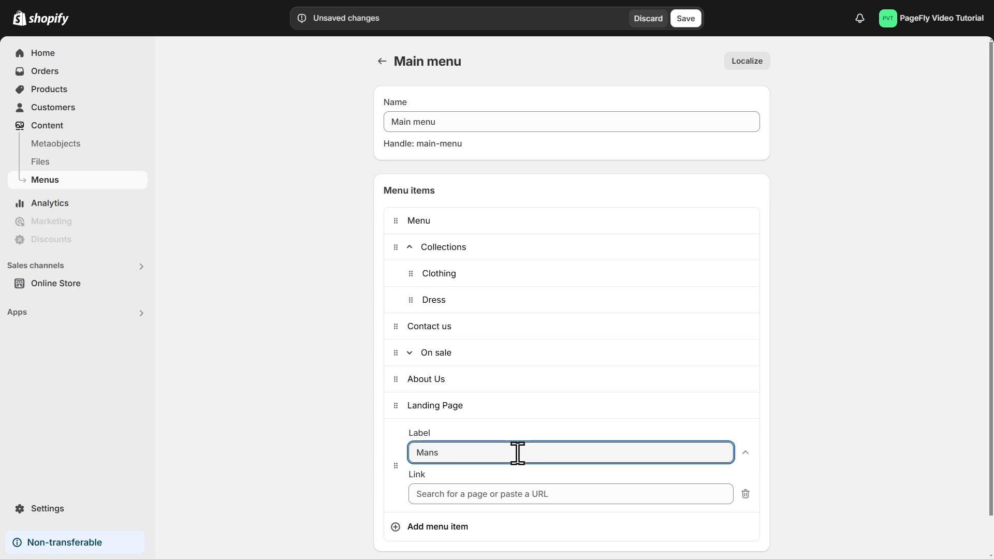
left_click(565, 499)
type("https://roman-soaps.myshopify.com/collections/beard-face-kits")
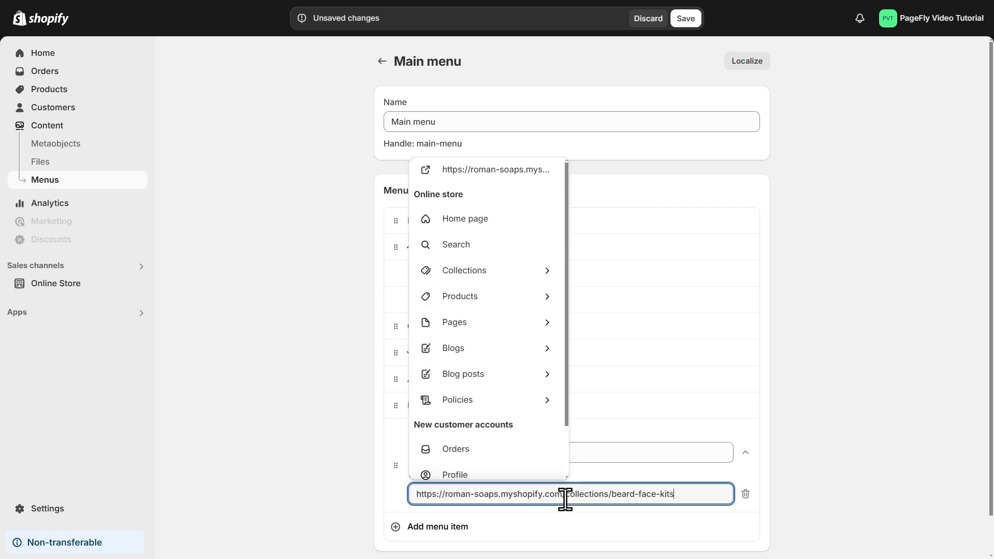
left_click(490, 371)
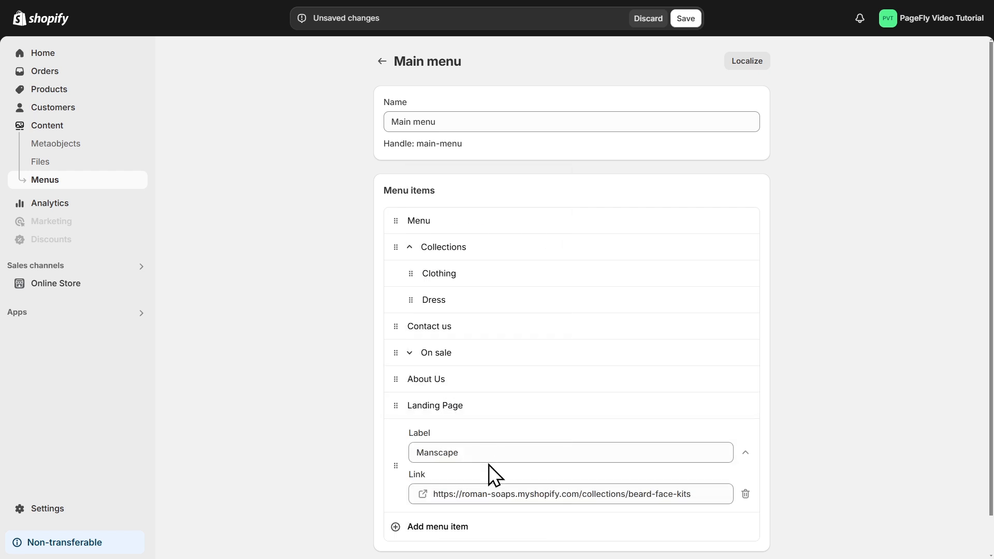
scroll(518, 456, "down", 1)
left_click(744, 421)
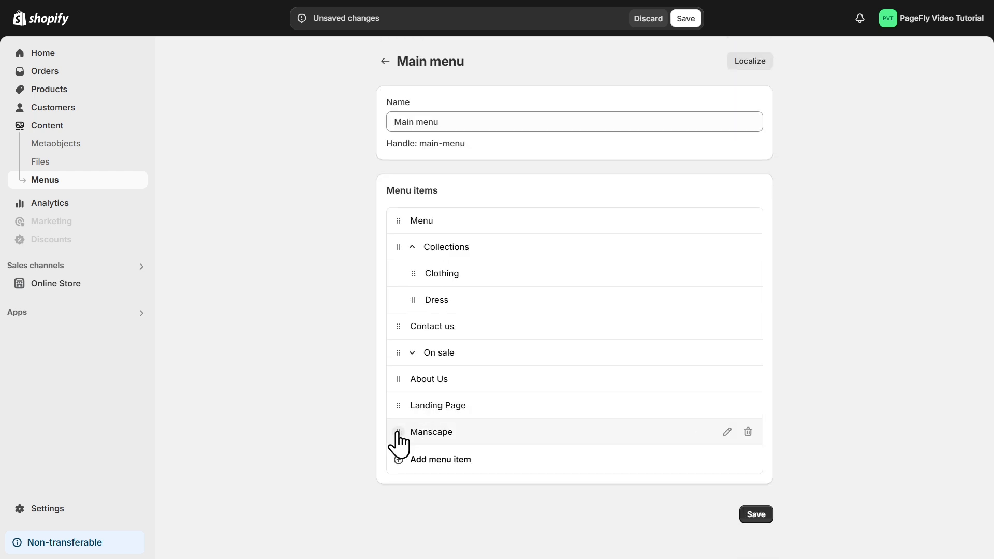
Step: Nest the Manscape item under Collections, above Clothing, and save the main menu
left_click_drag(396, 433, 540, 282)
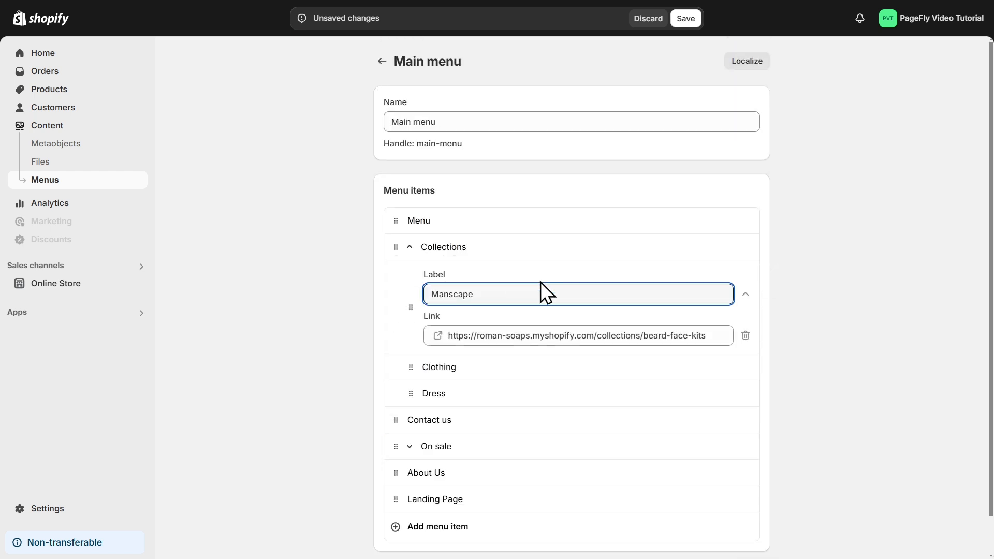
left_click(746, 297)
left_click(763, 518)
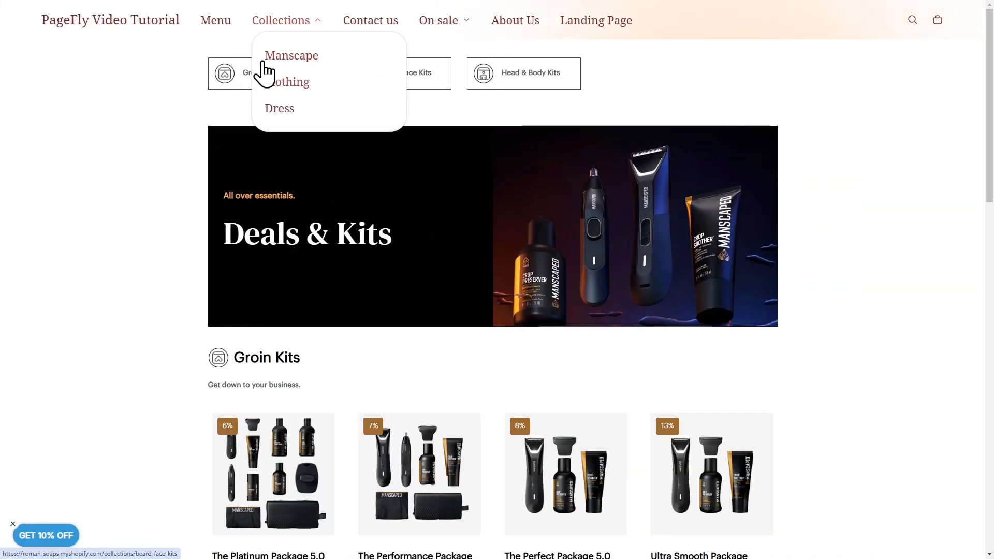
Step: Examine the live Manscape collection page from the banner down to the "Why should you freshen up?" section
scroll(401, 86, "down", 10)
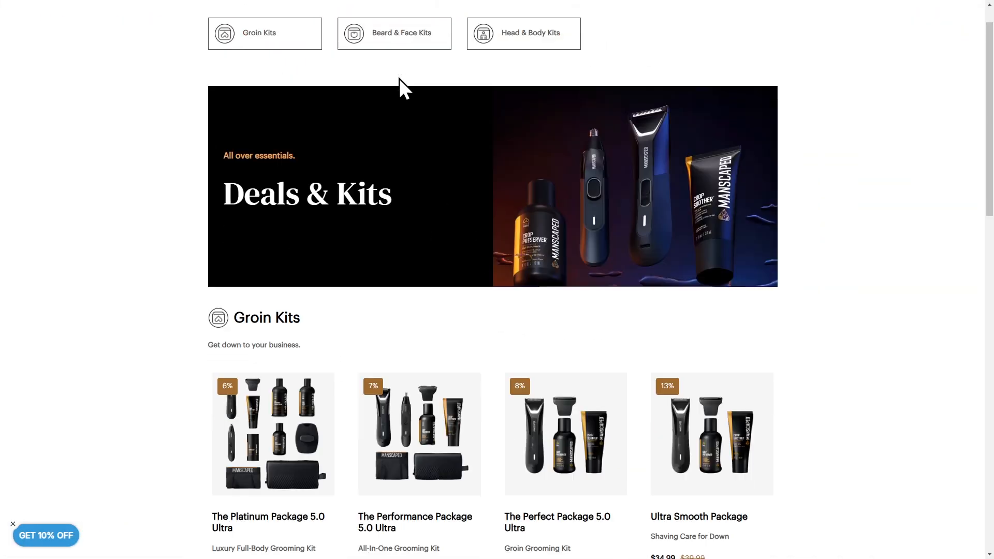
scroll(399, 78, "down", 7)
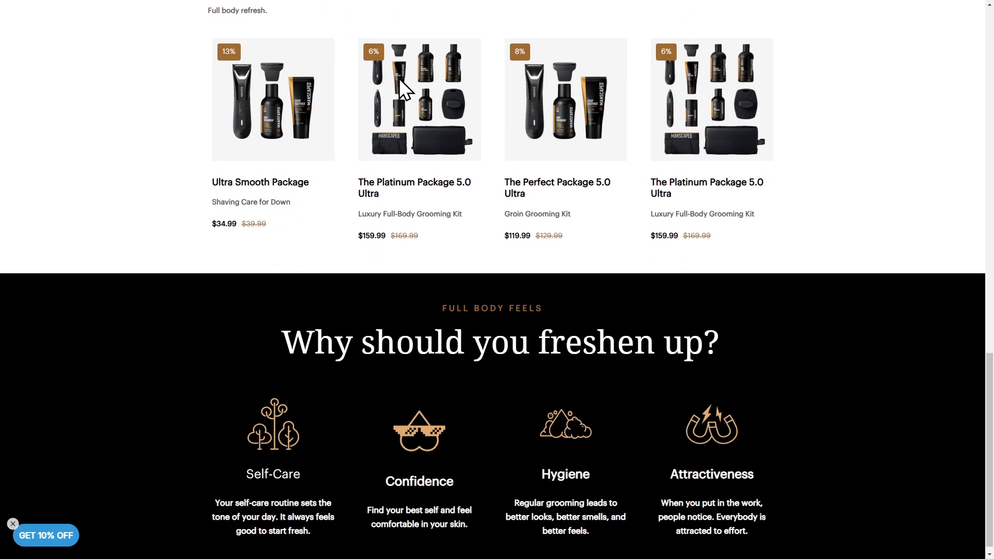